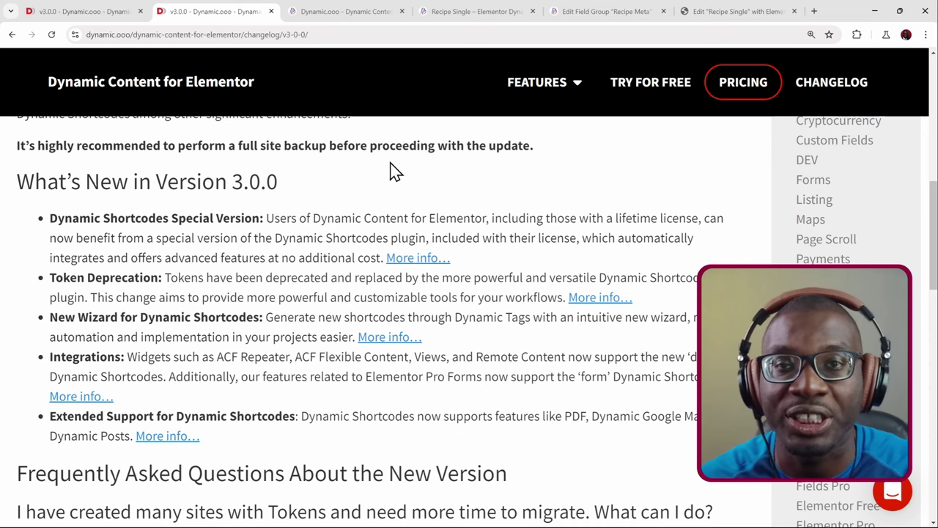
Review the What's New in Version 3.0.0 list and the frequently asked questions in the Dynamic Content for Elementor changelog.
{"action": "scroll", "coordinate": [392, 170], "scroll_direction": "down", "scroll_amount": 3}
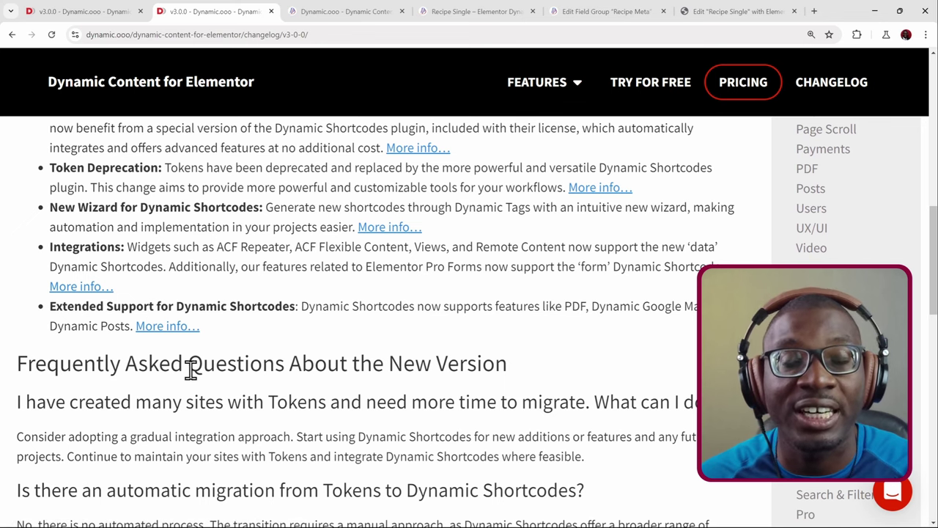
{"action": "scroll", "coordinate": [227, 371], "scroll_direction": "up", "scroll_amount": 3}
{"action": "scroll", "coordinate": [230, 375], "scroll_direction": "down", "scroll_amount": 1}
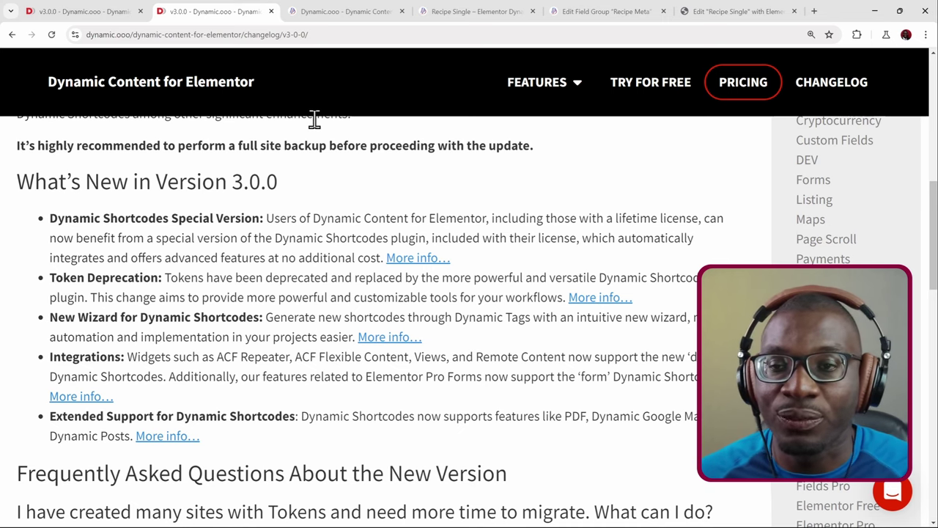
Switch to the Elementor Testing Site admin and review the Tokens status and active tokens in the Dynamic Content for Elementor features.
{"action": "key", "text": "alt+Tab"}
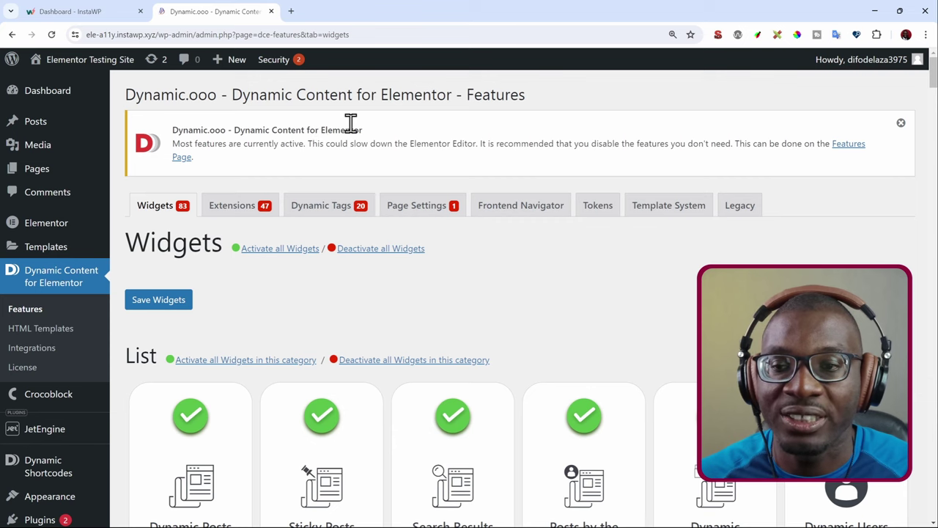
{"action": "scroll", "coordinate": [344, 132], "scroll_direction": "down", "scroll_amount": 1}
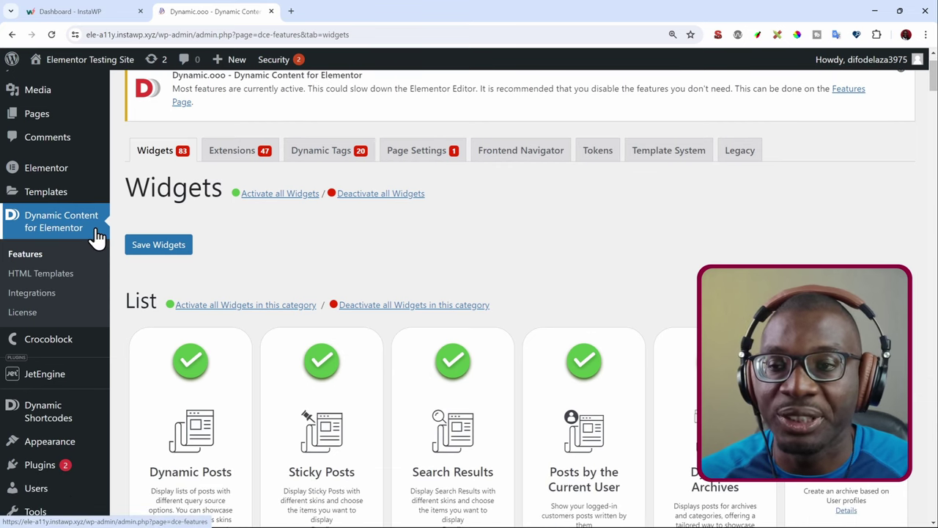
{"action": "left_click", "coordinate": [597, 153]}
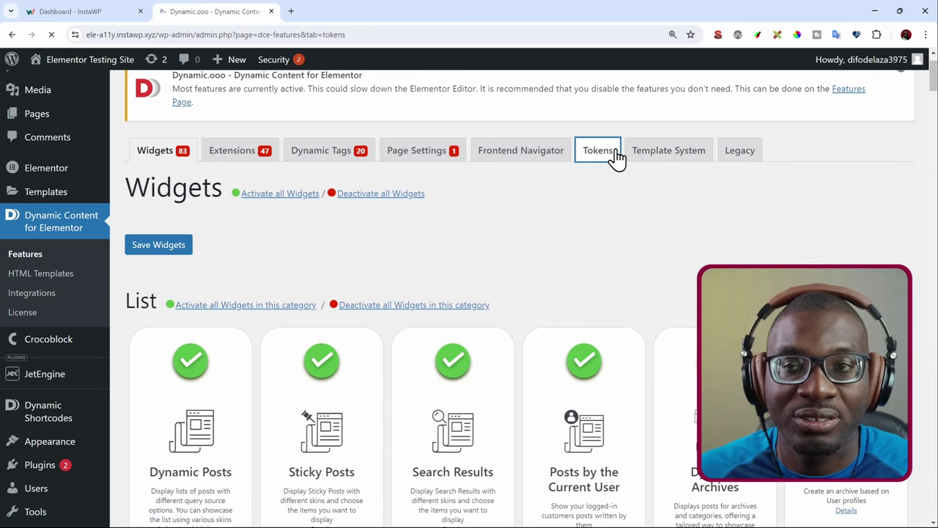
{"action": "scroll", "coordinate": [613, 168], "scroll_direction": "down", "scroll_amount": 3}
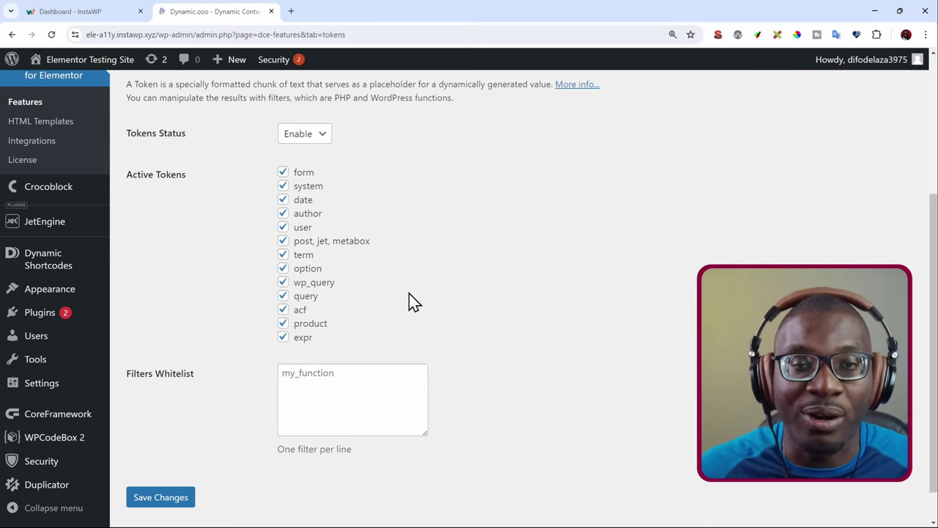
{"action": "scroll", "coordinate": [410, 297], "scroll_direction": "up", "scroll_amount": 3}
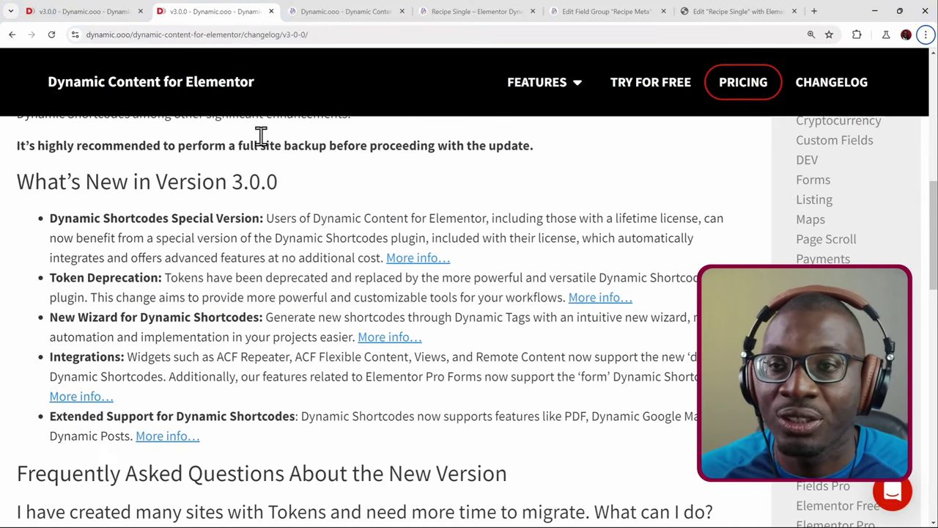
Open the Tokens (Deprecated) settings on the Elementor Dynamic Shortcodes site and review the tokens status and active tokens.
{"action": "left_click", "coordinate": [350, 12]}
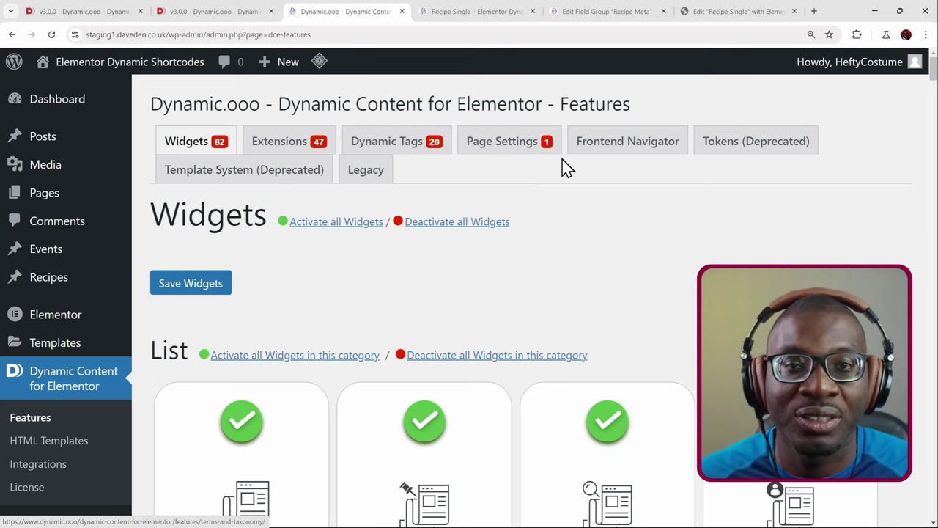
{"action": "left_click", "coordinate": [748, 155]}
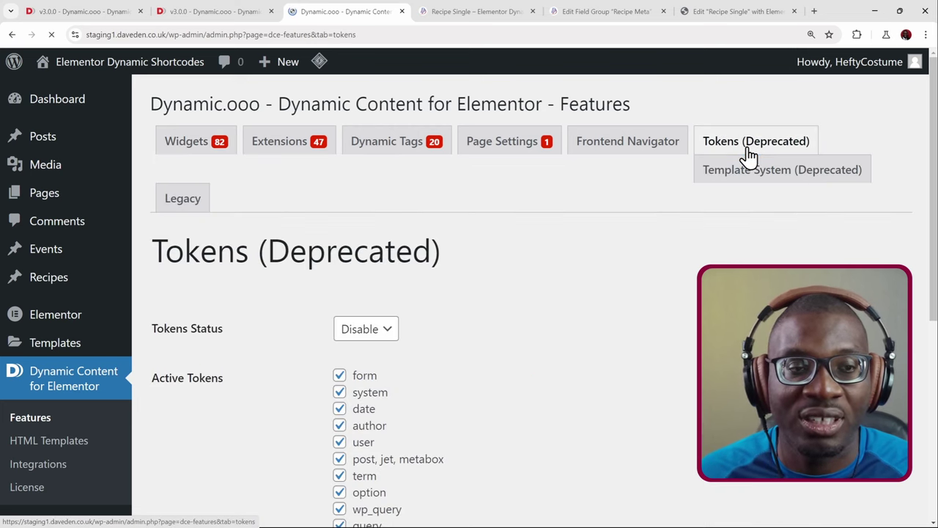
{"action": "scroll", "coordinate": [369, 189], "scroll_direction": "down", "scroll_amount": 3}
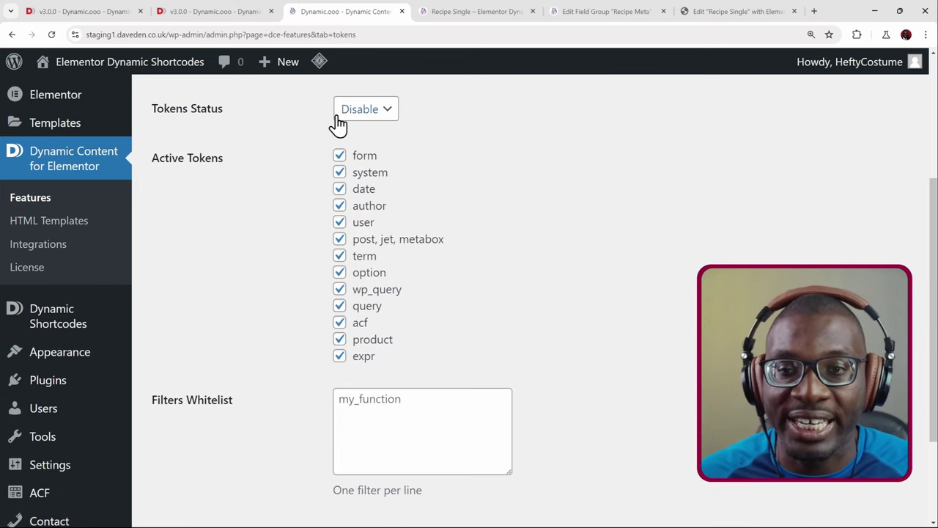
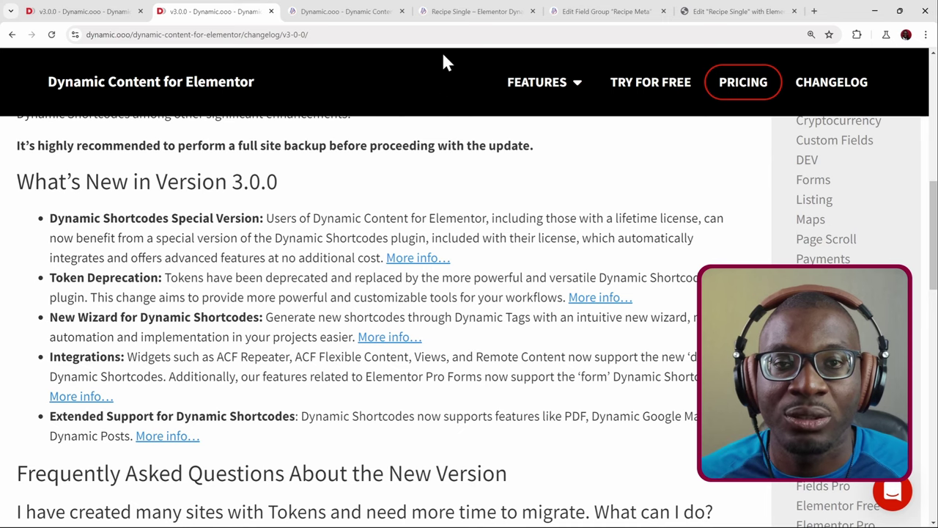
View the Recipe Single template preview for Classic Waffles, including its ingredients and nutritional facts.
{"action": "left_click", "coordinate": [455, 13]}
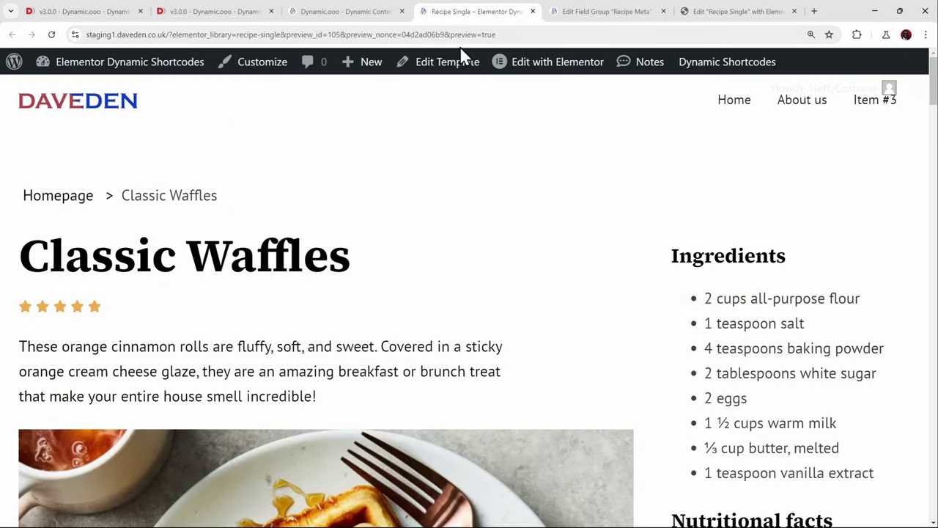
{"action": "scroll", "coordinate": [446, 134], "scroll_direction": "down", "scroll_amount": 2}
{"action": "scroll", "coordinate": [446, 134], "scroll_direction": "up", "scroll_amount": 2}
{"action": "scroll", "coordinate": [447, 134], "scroll_direction": "down", "scroll_amount": 1}
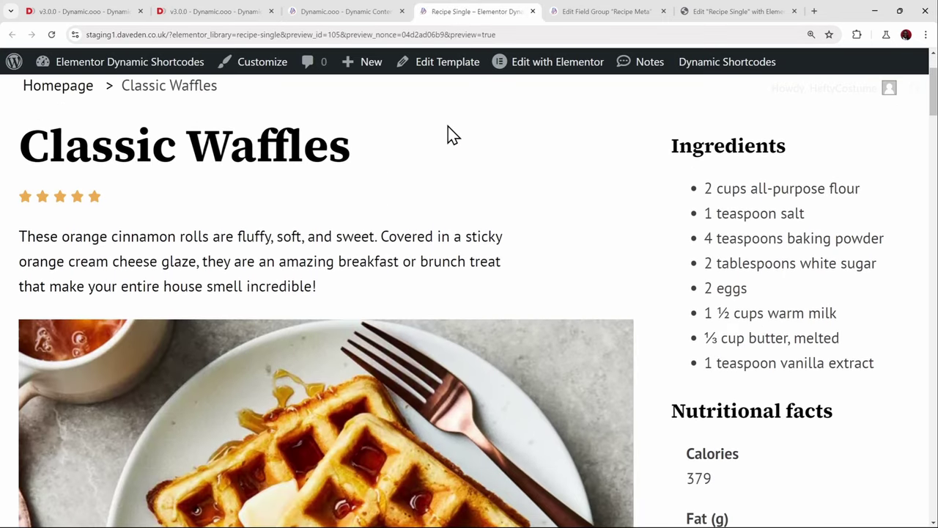
Open allrecipes.com in a new browser tab and accept all cookies.
{"action": "left_click", "coordinate": [814, 12]}
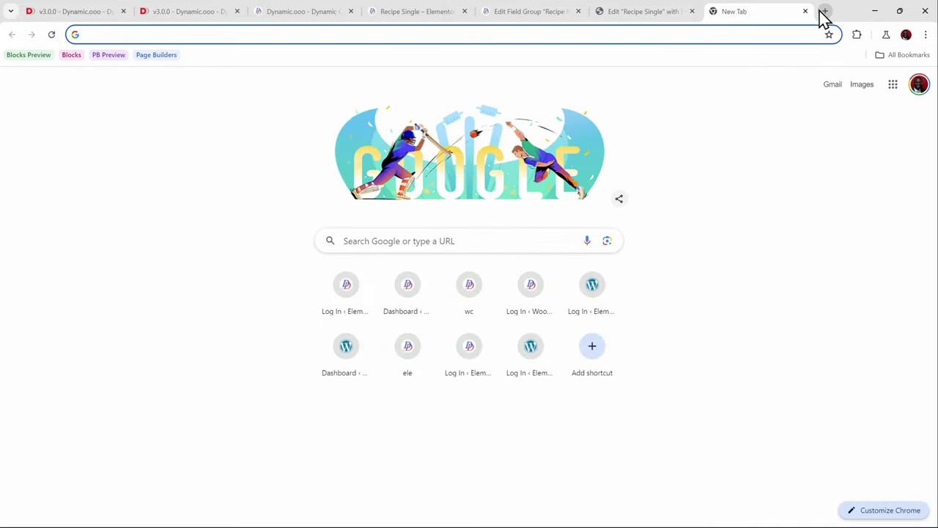
{"action": "type", "text": "allreci"}
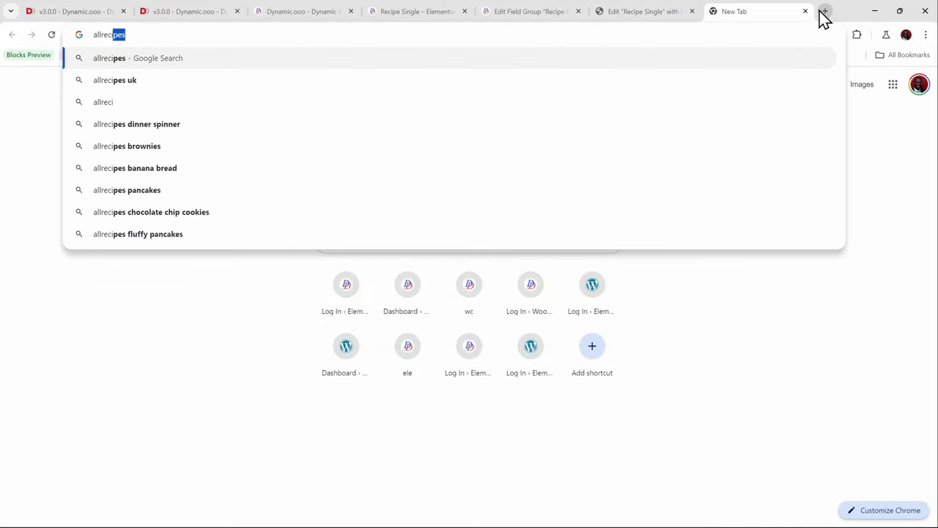
{"action": "type", "text": "pes.co"}
{"action": "key", "text": "Return"}
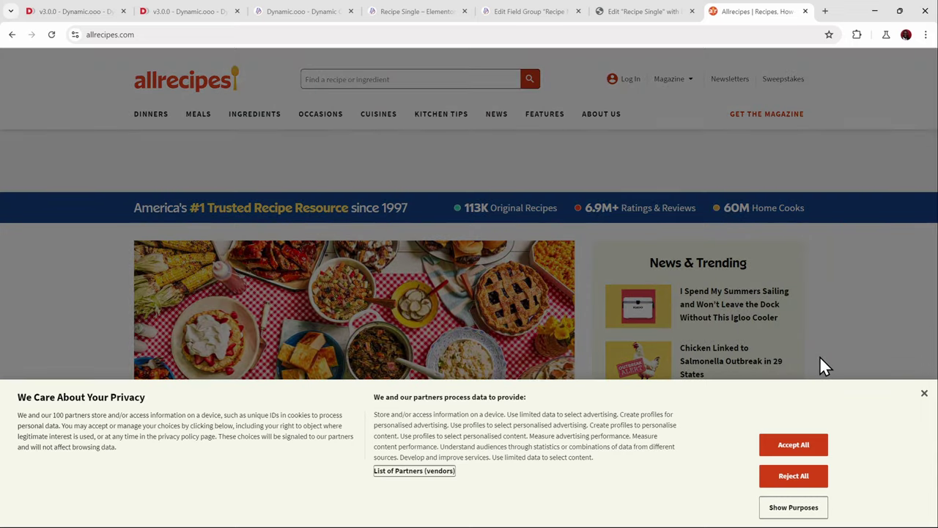
{"action": "left_click", "coordinate": [796, 447]}
Open the Easy Coleslaw Dressing recipe from the Cookout Classics section and dismiss the site's notification request.
{"action": "scroll", "coordinate": [528, 310], "scroll_direction": "down", "scroll_amount": 7}
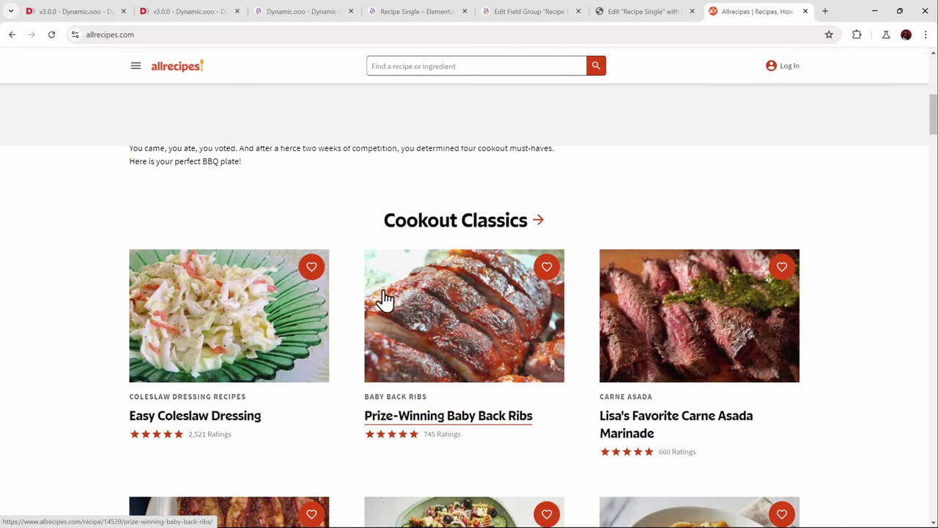
{"action": "left_click", "coordinate": [212, 359]}
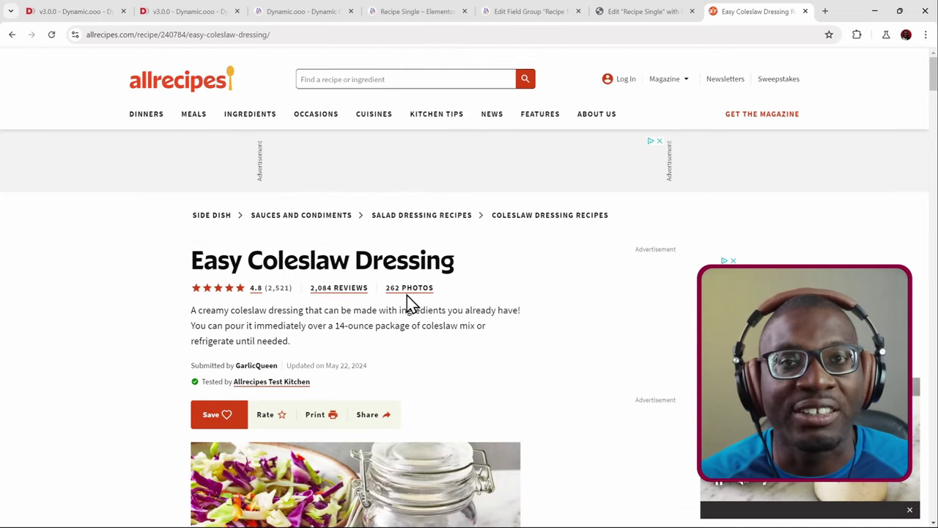
{"action": "scroll", "coordinate": [411, 303], "scroll_direction": "down", "scroll_amount": 1}
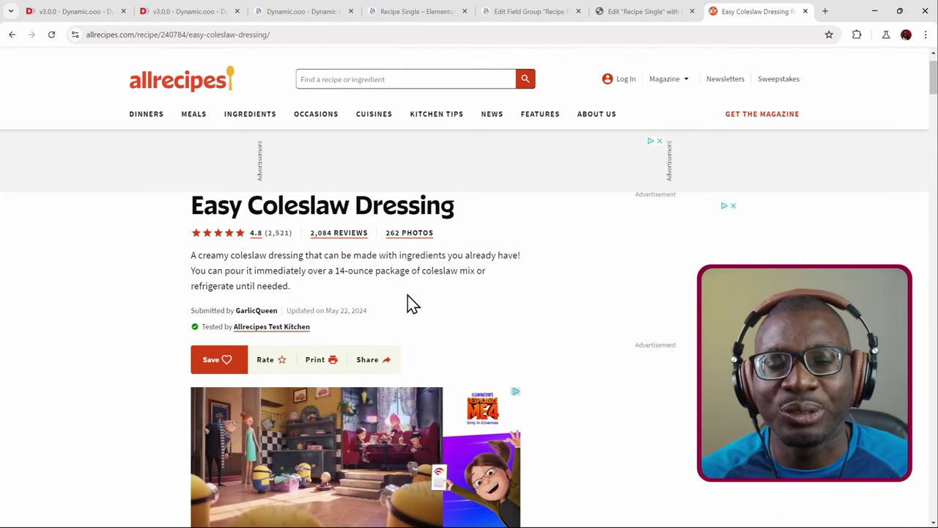
{"action": "scroll", "coordinate": [413, 303], "scroll_direction": "down", "scroll_amount": 1}
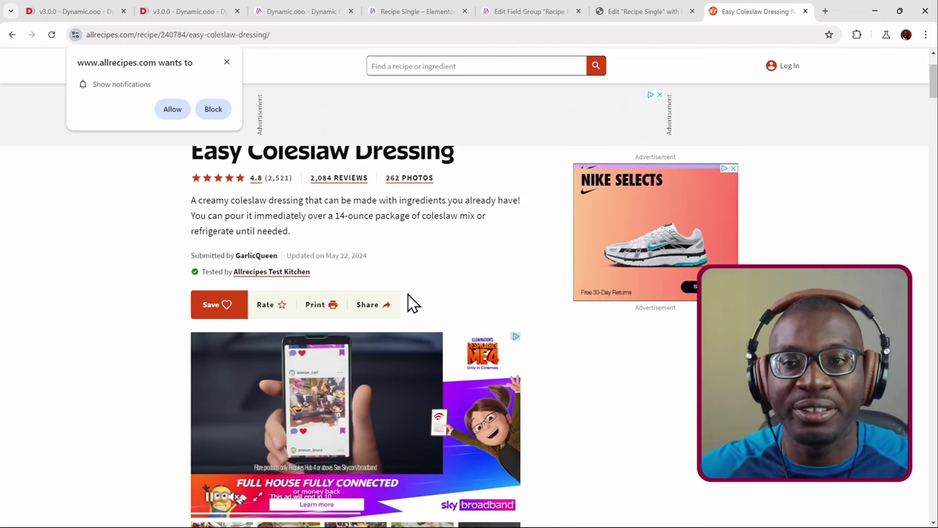
{"action": "left_click", "coordinate": [227, 62]}
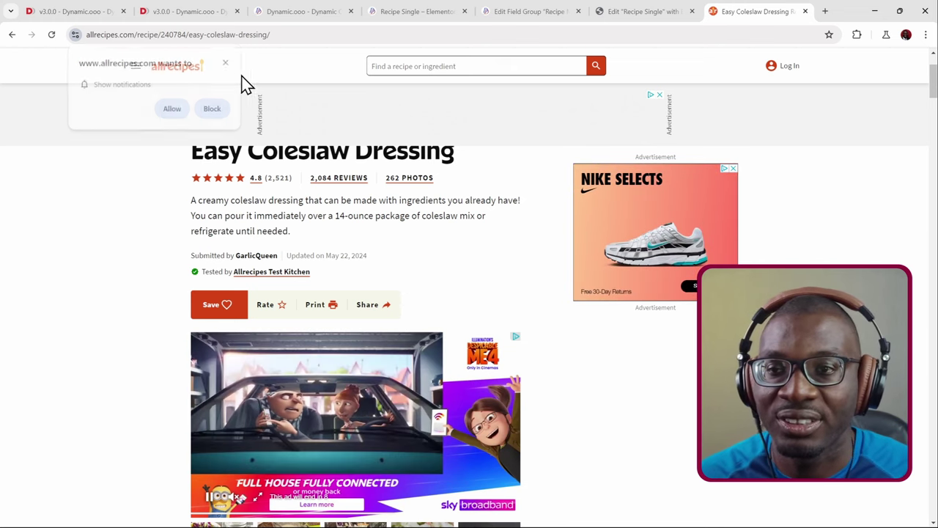
Examine the recipe page's breadcrumbs, title, rating, description, video, prep and total times, servings and introductory text.
{"action": "scroll", "coordinate": [388, 196], "scroll_direction": "up", "scroll_amount": 2}
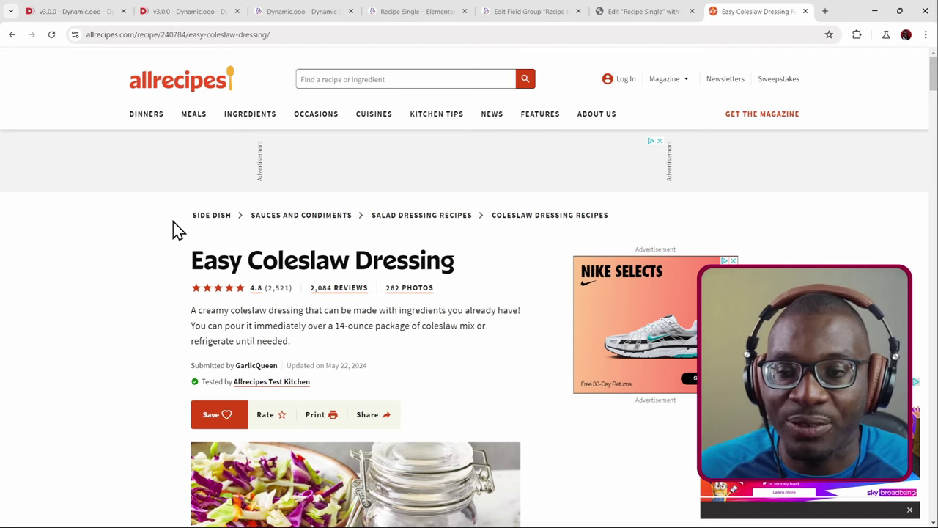
{"action": "scroll", "coordinate": [293, 209], "scroll_direction": "down", "scroll_amount": 1}
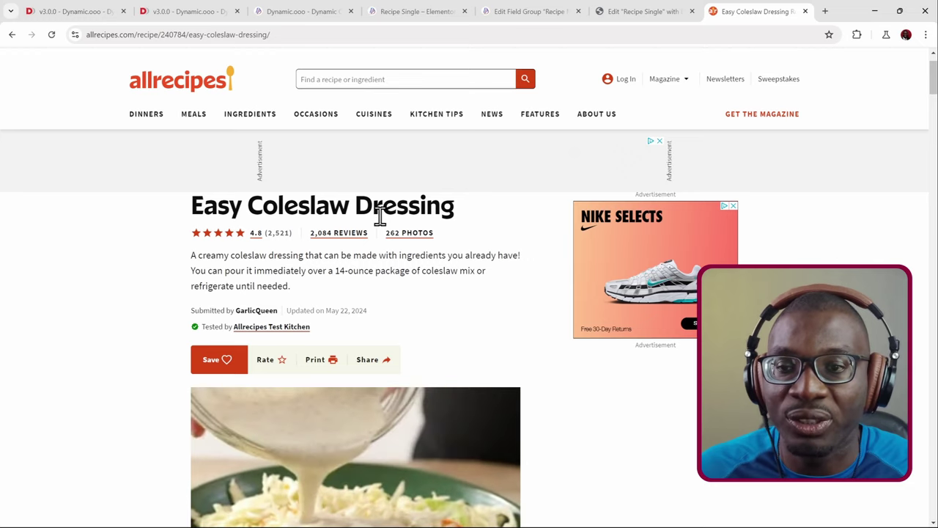
{"action": "scroll", "coordinate": [293, 242], "scroll_direction": "down", "scroll_amount": 1}
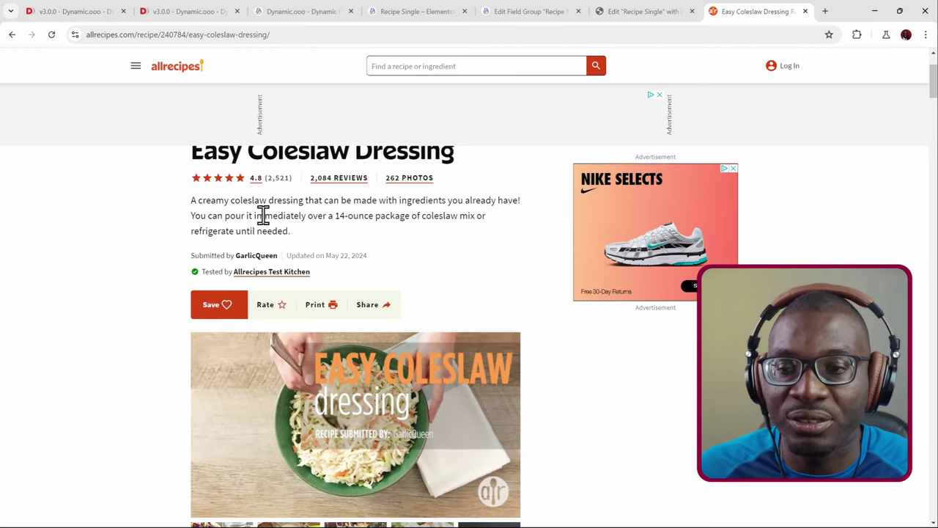
{"action": "scroll", "coordinate": [264, 220], "scroll_direction": "down", "scroll_amount": 2}
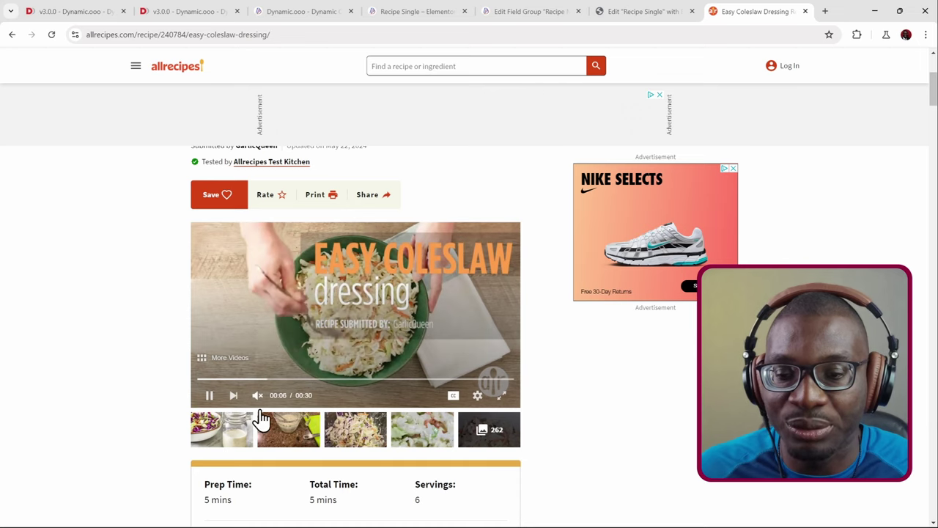
{"action": "scroll", "coordinate": [352, 410], "scroll_direction": "down", "scroll_amount": 5}
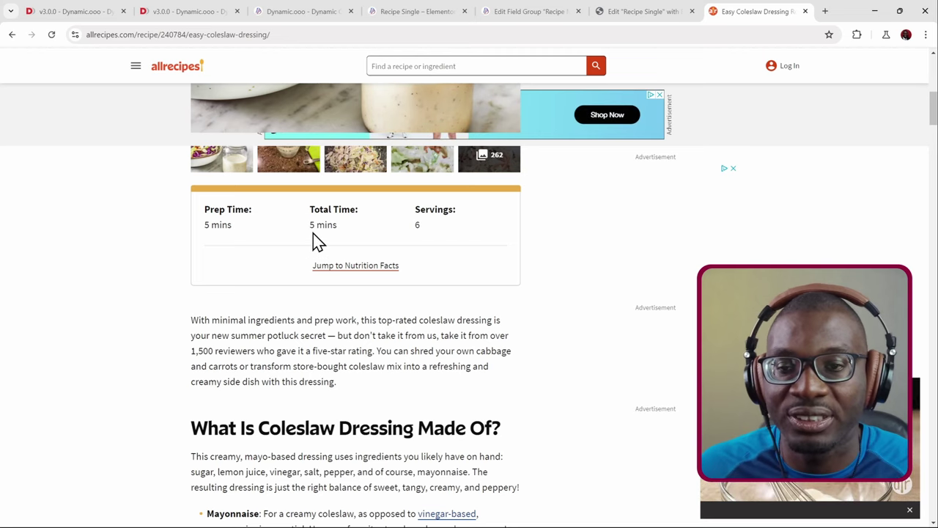
{"action": "scroll", "coordinate": [238, 244], "scroll_direction": "down", "scroll_amount": 1}
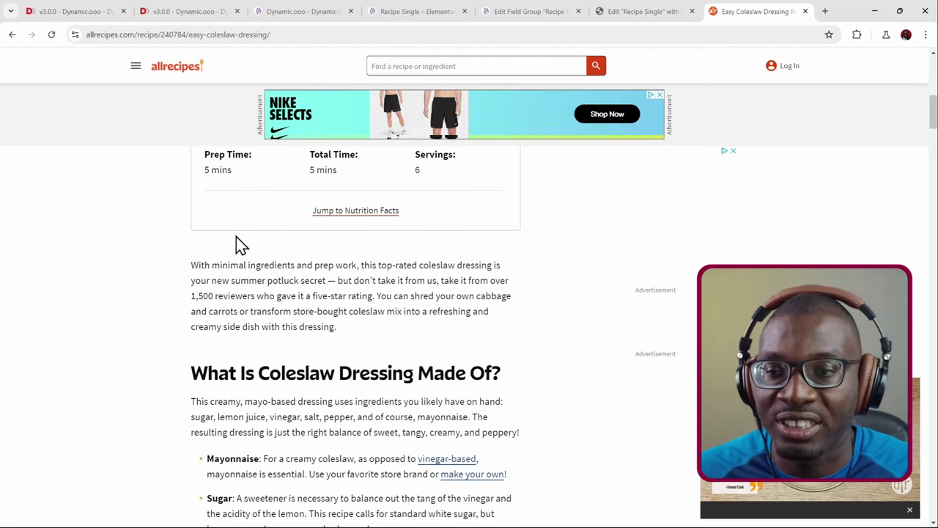
{"action": "scroll", "coordinate": [238, 247], "scroll_direction": "down", "scroll_amount": 3}
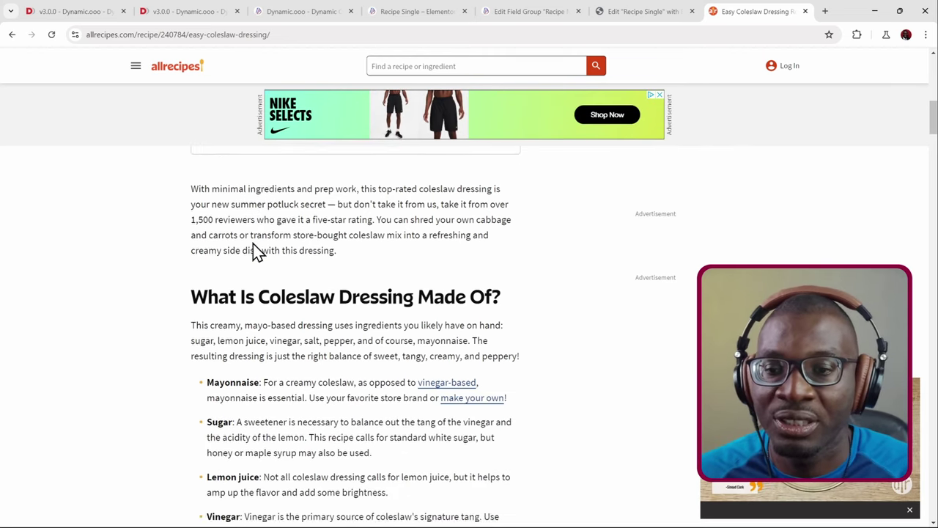
{"action": "scroll", "coordinate": [266, 203], "scroll_direction": "up", "scroll_amount": 2}
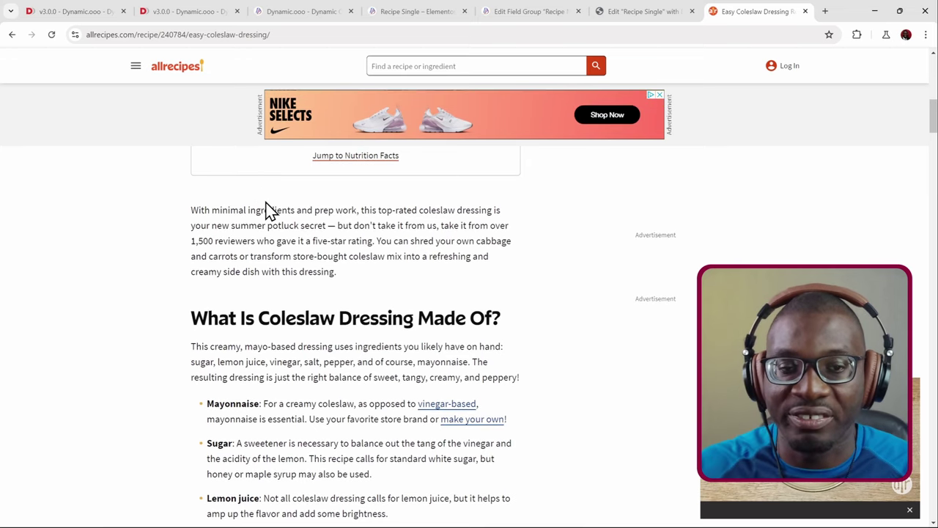
Examine the recipe's ingredients list and step-by-step directions, and return to the recipe title.
{"action": "scroll", "coordinate": [269, 210], "scroll_direction": "down", "scroll_amount": 6}
{"action": "scroll", "coordinate": [268, 218], "scroll_direction": "down", "scroll_amount": 7}
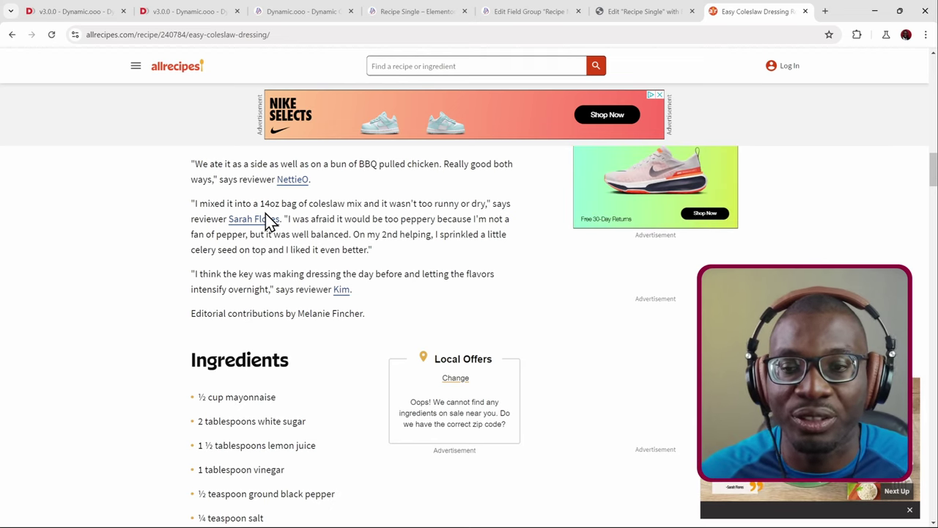
{"action": "scroll", "coordinate": [264, 220], "scroll_direction": "down", "scroll_amount": 3}
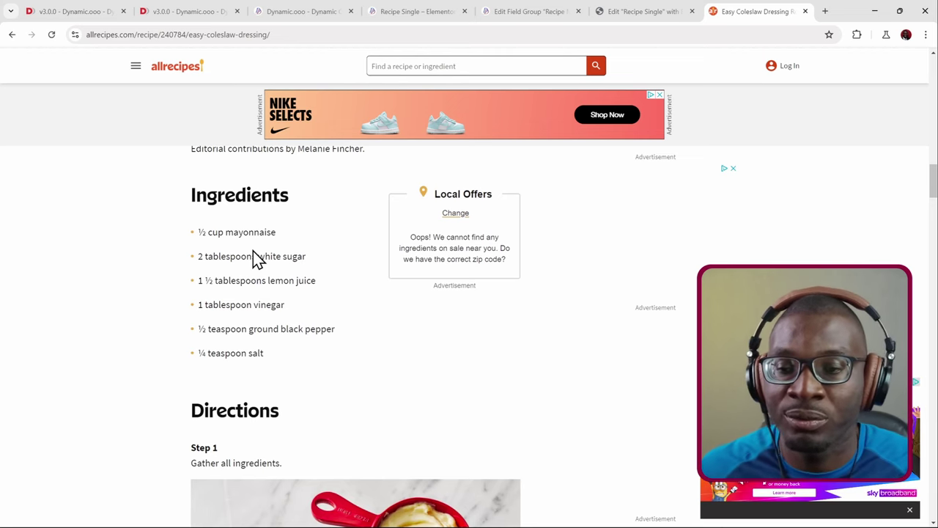
{"action": "scroll", "coordinate": [238, 265], "scroll_direction": "down", "scroll_amount": 2}
{"action": "scroll", "coordinate": [249, 273], "scroll_direction": "down", "scroll_amount": 2}
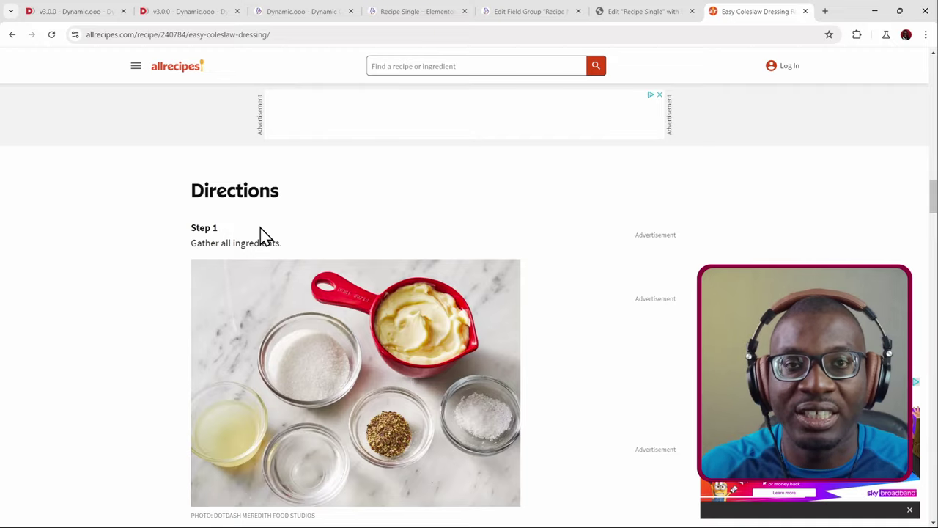
{"action": "scroll", "coordinate": [263, 236], "scroll_direction": "down", "scroll_amount": 1}
{"action": "scroll", "coordinate": [286, 233], "scroll_direction": "up", "scroll_amount": 15}
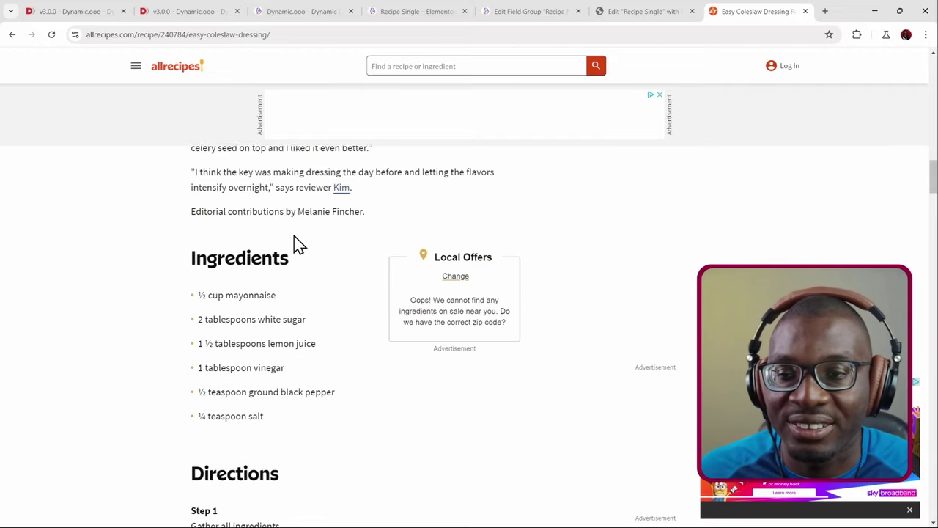
{"action": "scroll", "coordinate": [294, 232], "scroll_direction": "up", "scroll_amount": 5}
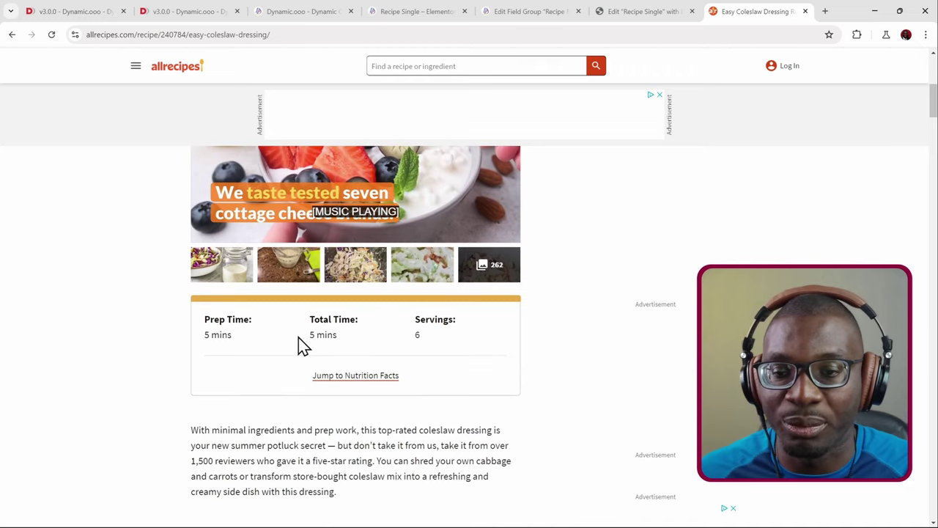
{"action": "scroll", "coordinate": [337, 304], "scroll_direction": "up", "scroll_amount": 6}
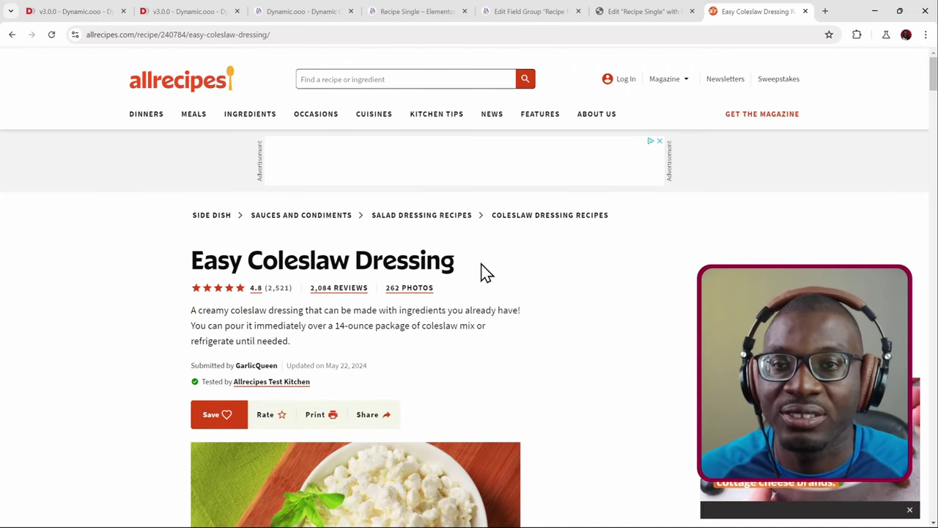
Switch to the Recipe Single preview and examine the Classic Waffles title, rating, description, ingredients and nutritional facts.
{"action": "left_click", "coordinate": [427, 12]}
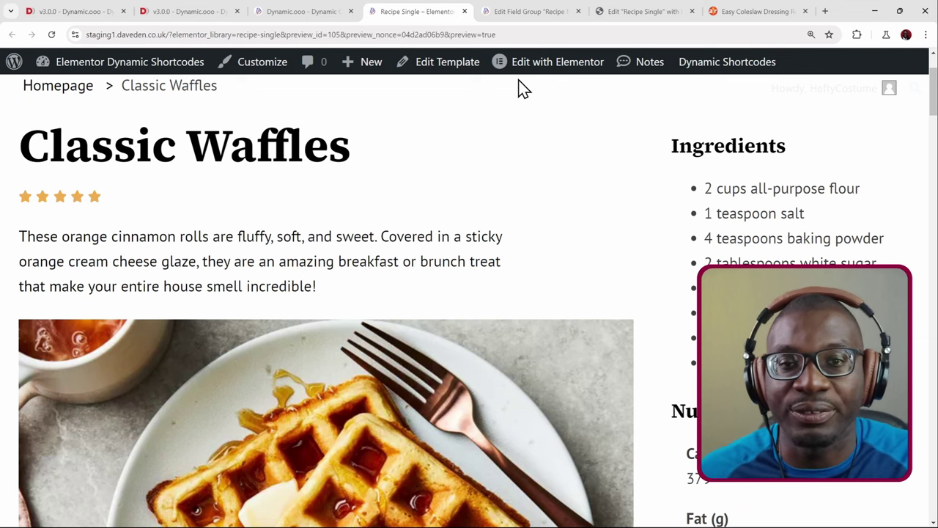
{"action": "scroll", "coordinate": [484, 161], "scroll_direction": "up", "scroll_amount": 1}
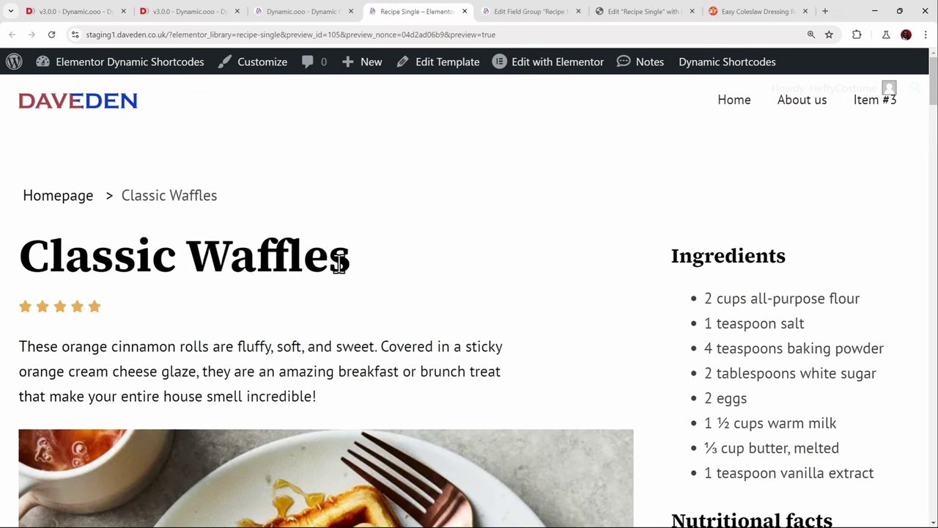
{"action": "scroll", "coordinate": [733, 244], "scroll_direction": "down", "scroll_amount": 1}
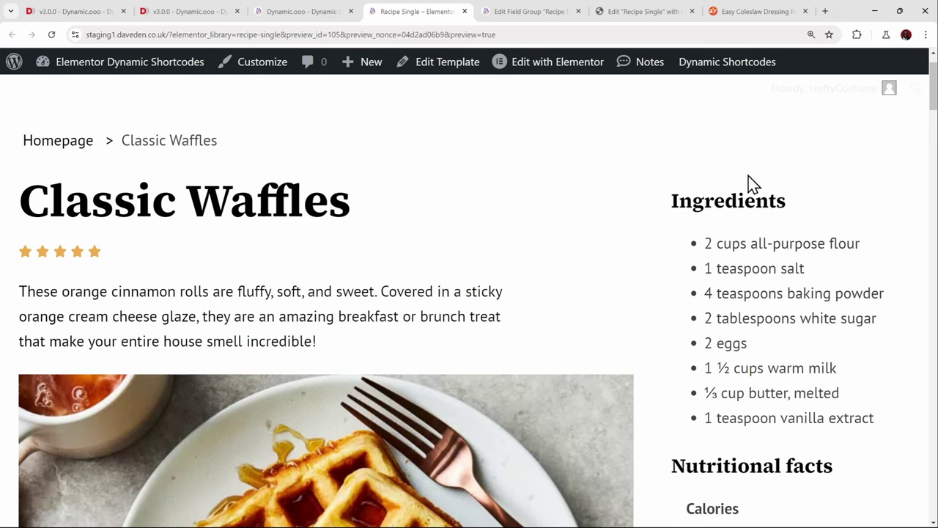
{"action": "scroll", "coordinate": [750, 203], "scroll_direction": "down", "scroll_amount": 2}
{"action": "scroll", "coordinate": [748, 203], "scroll_direction": "up", "scroll_amount": 1}
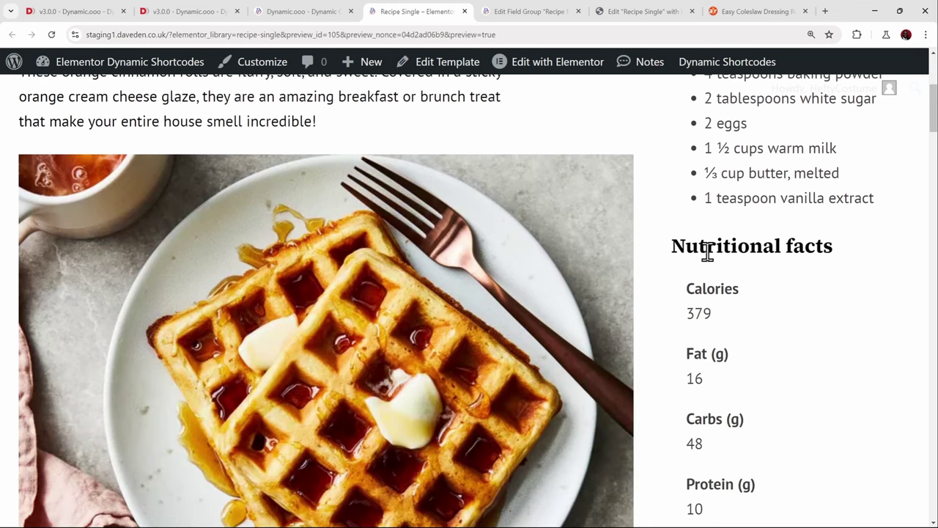
{"action": "scroll", "coordinate": [714, 283], "scroll_direction": "down", "scroll_amount": 1}
{"action": "scroll", "coordinate": [738, 257], "scroll_direction": "down", "scroll_amount": 2}
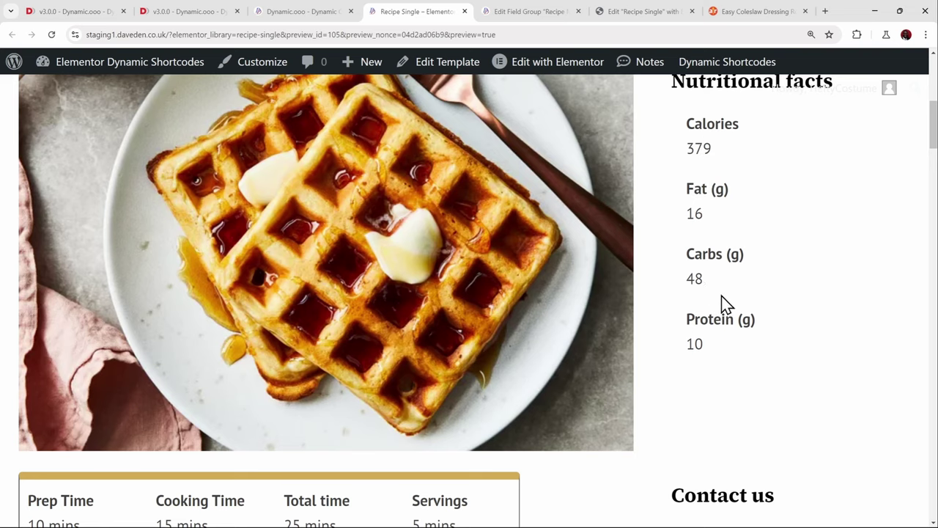
Examine the preview's timing box, directions and contact form, and revisit the version 3.0.0 changelog's list of new features.
{"action": "scroll", "coordinate": [712, 348], "scroll_direction": "down", "scroll_amount": 4}
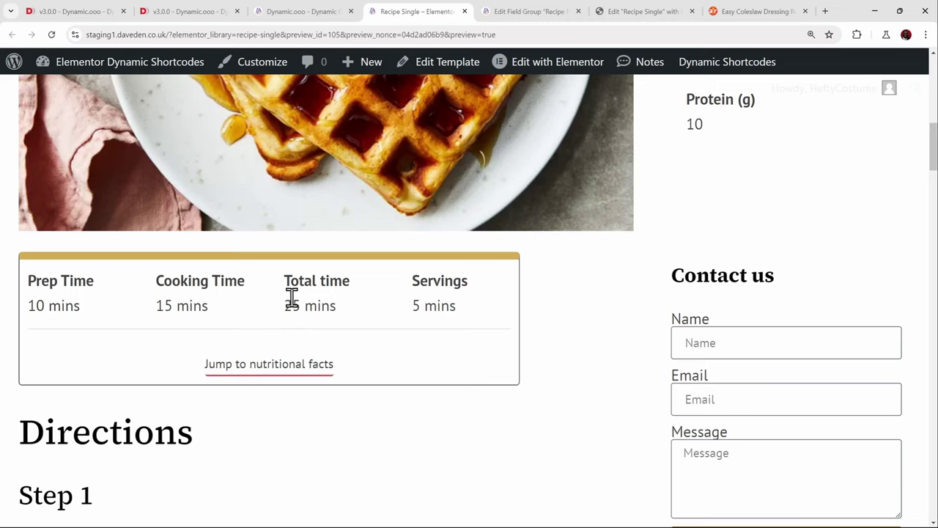
{"action": "scroll", "coordinate": [379, 314], "scroll_direction": "down", "scroll_amount": 3}
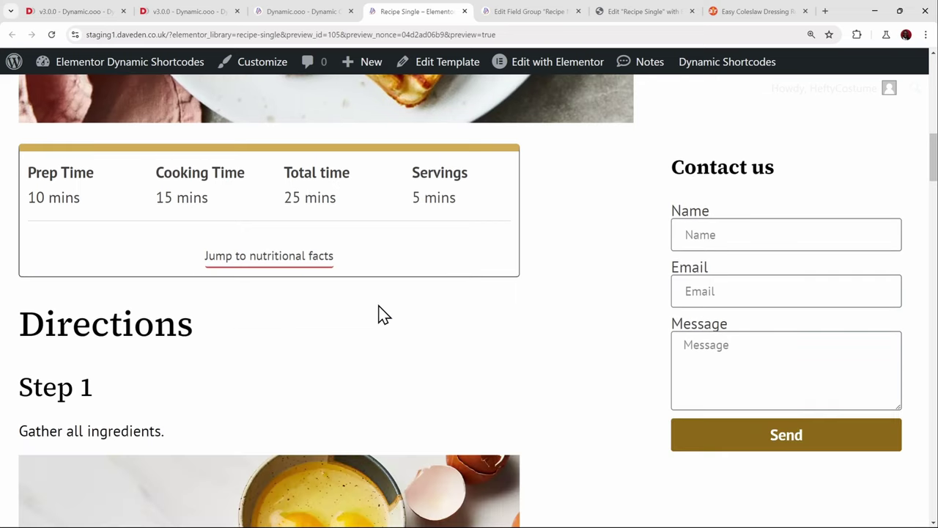
{"action": "scroll", "coordinate": [379, 315], "scroll_direction": "up", "scroll_amount": 2}
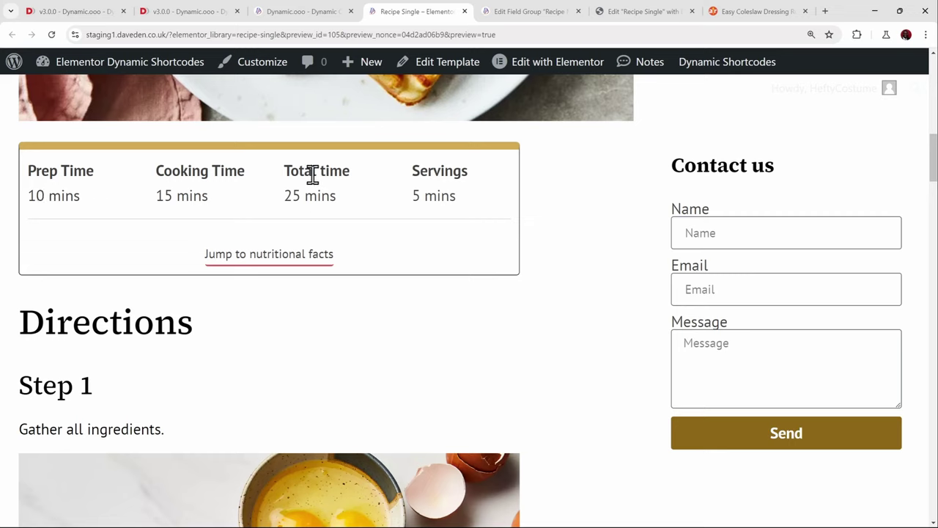
{"action": "scroll", "coordinate": [419, 264], "scroll_direction": "down", "scroll_amount": 2}
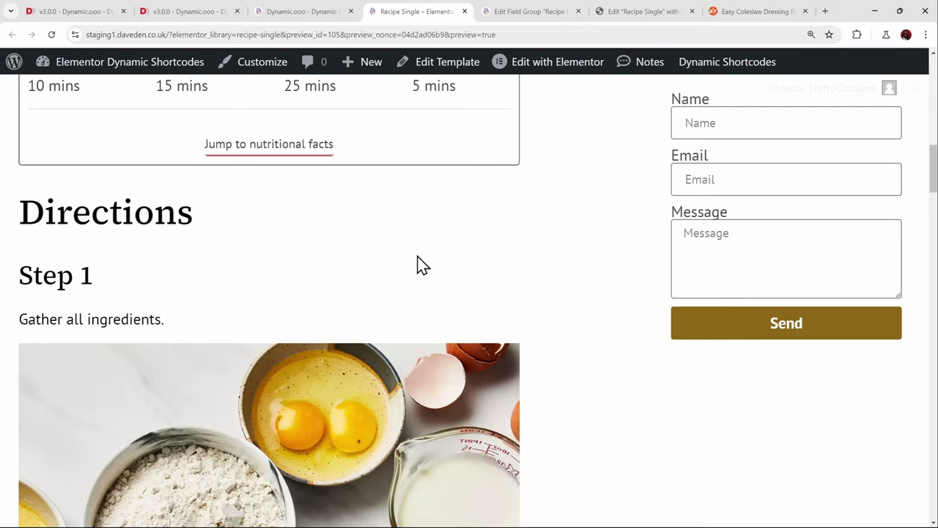
{"action": "scroll", "coordinate": [97, 246], "scroll_direction": "down", "scroll_amount": 1}
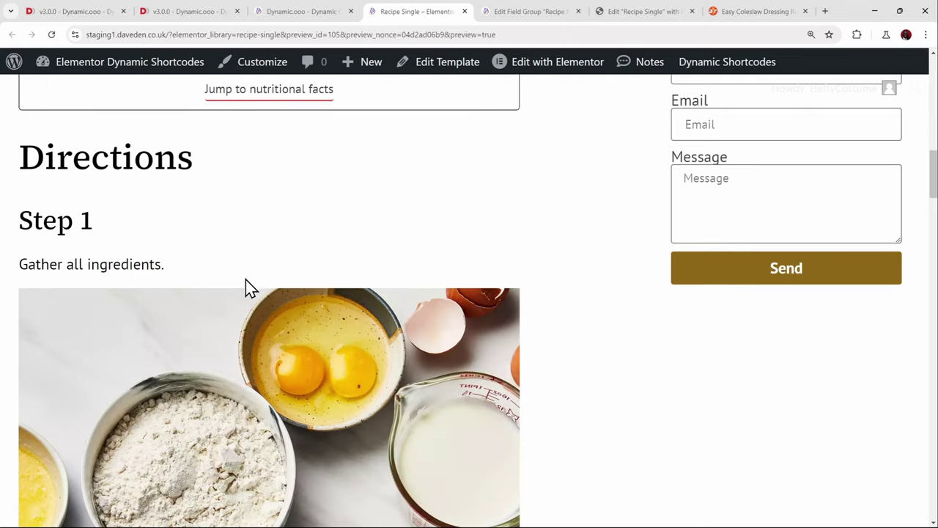
{"action": "scroll", "coordinate": [322, 301], "scroll_direction": "up", "scroll_amount": 4}
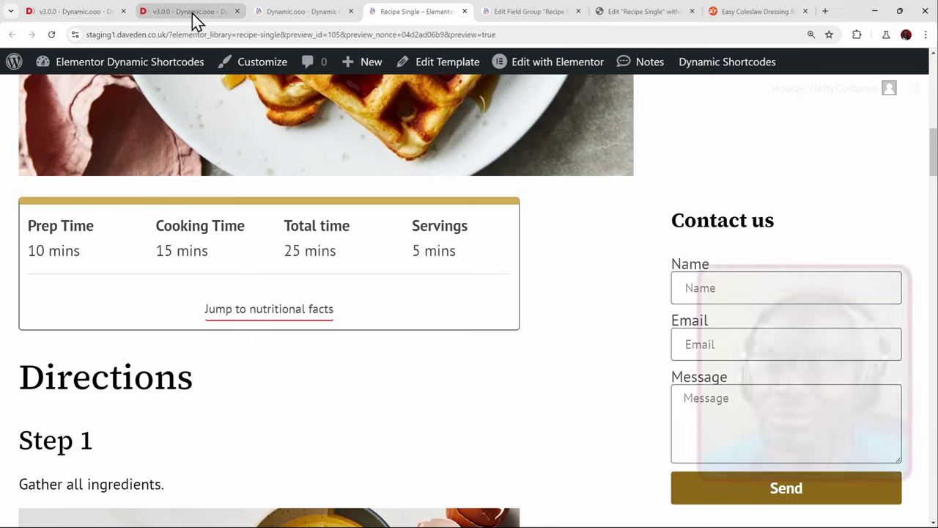
{"action": "left_click", "coordinate": [195, 14]}
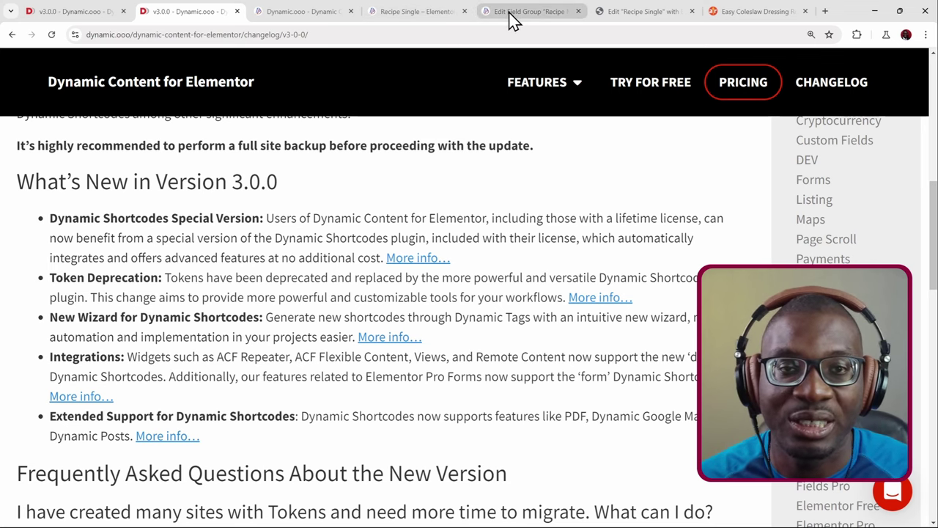
Return to the recipe preview and submit its contact form with a name, an e-mail address and the message "Test Message".
{"action": "left_click", "coordinate": [431, 14]}
{"action": "left_click", "coordinate": [732, 287]}
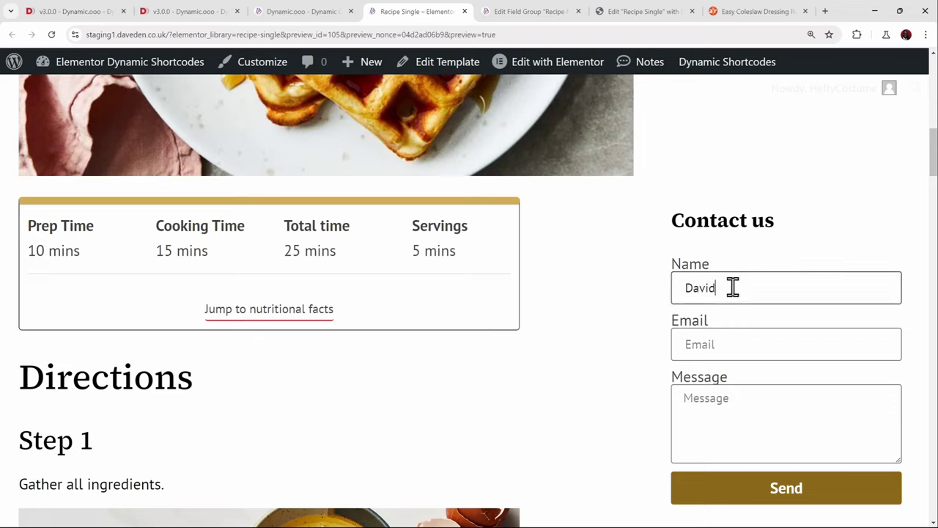
{"action": "key", "text": "Tab"}
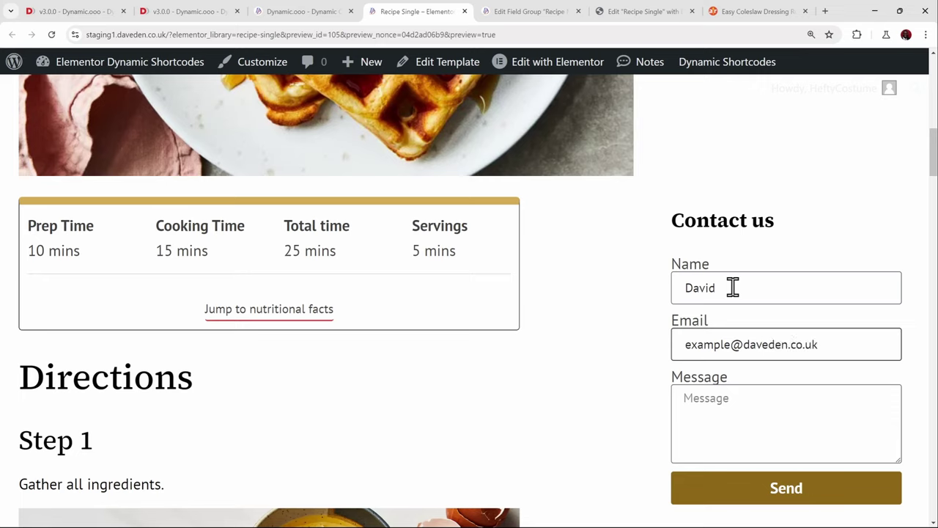
{"action": "key", "text": "Tab"}
{"action": "type", "text": "T"}
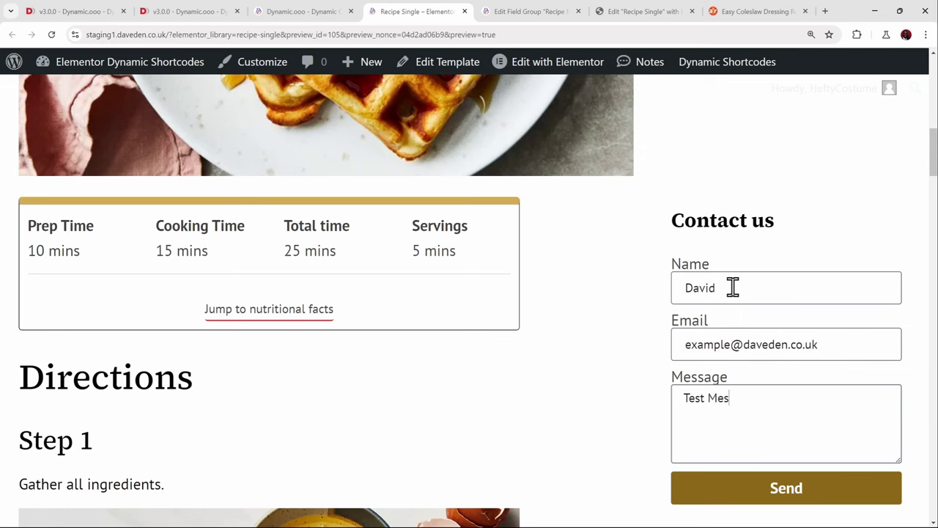
{"action": "scroll", "coordinate": [733, 288], "scroll_direction": "down", "scroll_amount": 3}
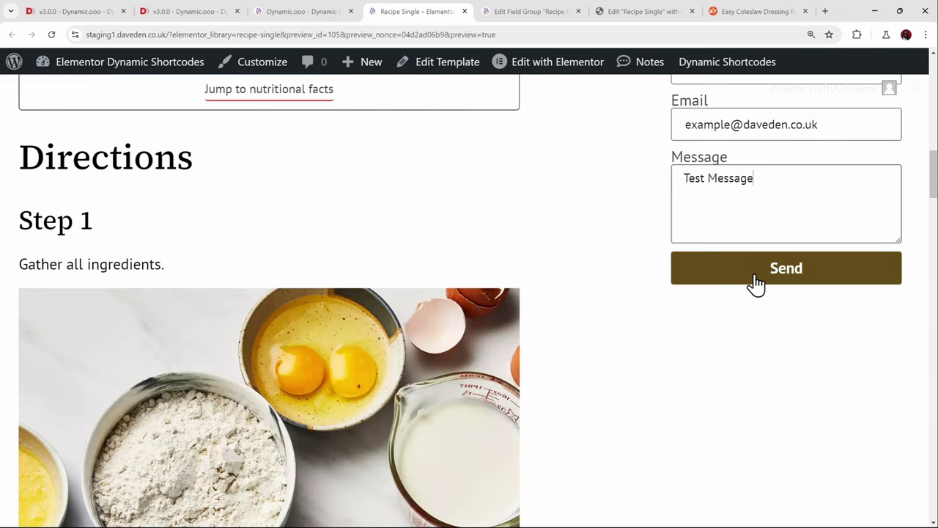
{"action": "left_click", "coordinate": [789, 279]}
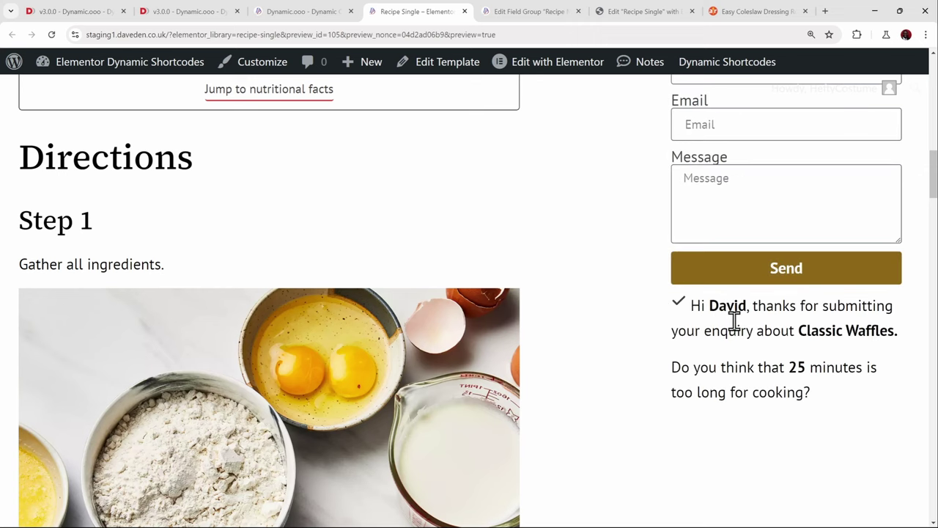
Compare the form's confirmation message with the recipe title and total time shown on the page.
{"action": "scroll", "coordinate": [729, 312], "scroll_direction": "up", "scroll_amount": 2}
{"action": "scroll", "coordinate": [766, 418], "scroll_direction": "down", "scroll_amount": 3}
{"action": "scroll", "coordinate": [404, 300], "scroll_direction": "up", "scroll_amount": 10}
{"action": "scroll", "coordinate": [403, 291], "scroll_direction": "up", "scroll_amount": 3}
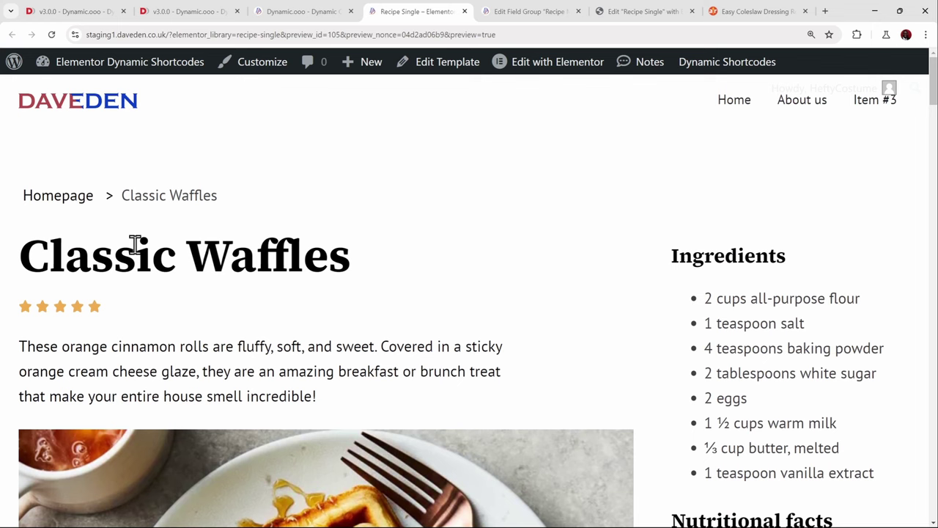
{"action": "scroll", "coordinate": [593, 310], "scroll_direction": "down", "scroll_amount": 10}
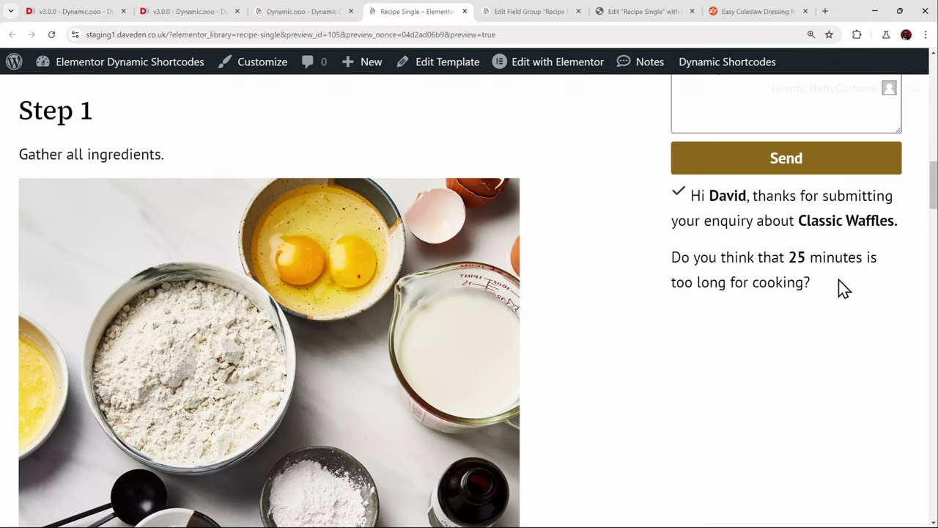
{"action": "scroll", "coordinate": [714, 283], "scroll_direction": "up", "scroll_amount": 6}
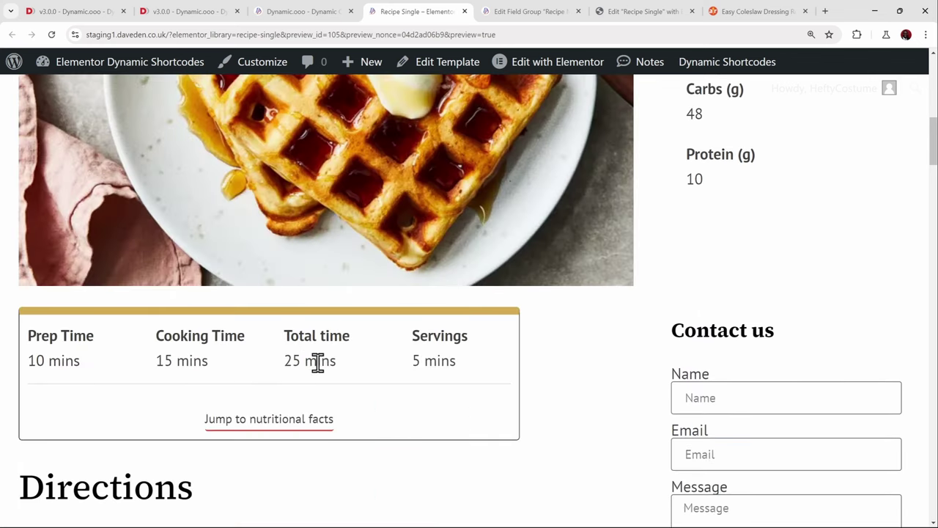
{"action": "scroll", "coordinate": [623, 343], "scroll_direction": "down", "scroll_amount": 2}
{"action": "scroll", "coordinate": [630, 344], "scroll_direction": "down", "scroll_amount": 4}
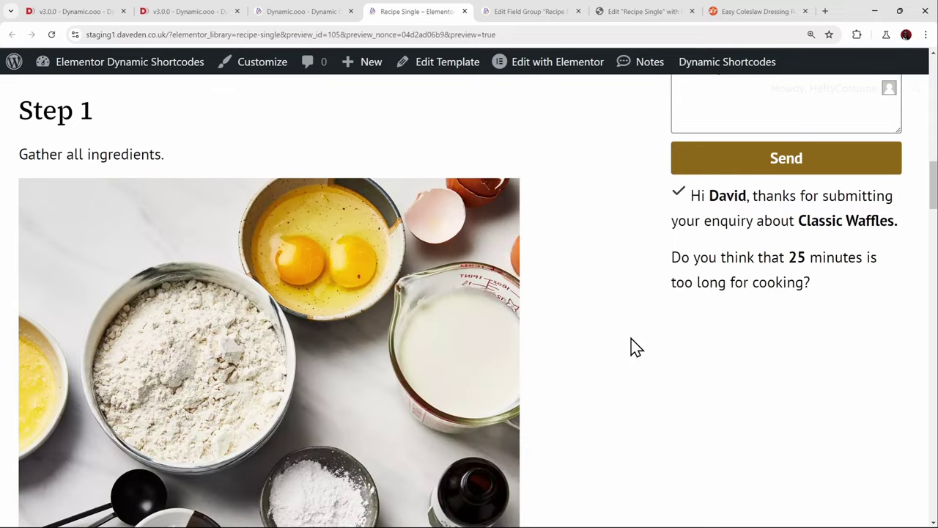
{"action": "scroll", "coordinate": [635, 345], "scroll_direction": "up", "scroll_amount": 2}
{"action": "scroll", "coordinate": [634, 348], "scroll_direction": "up", "scroll_amount": 1}
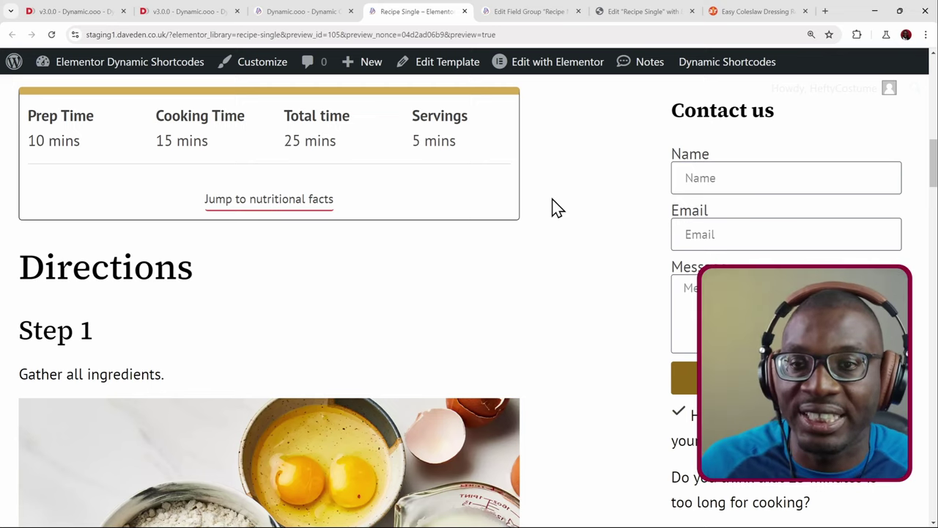
Review the Recipes post type in ACF's post types list, and open the Recipe Meta field group.
{"action": "left_click", "coordinate": [527, 16]}
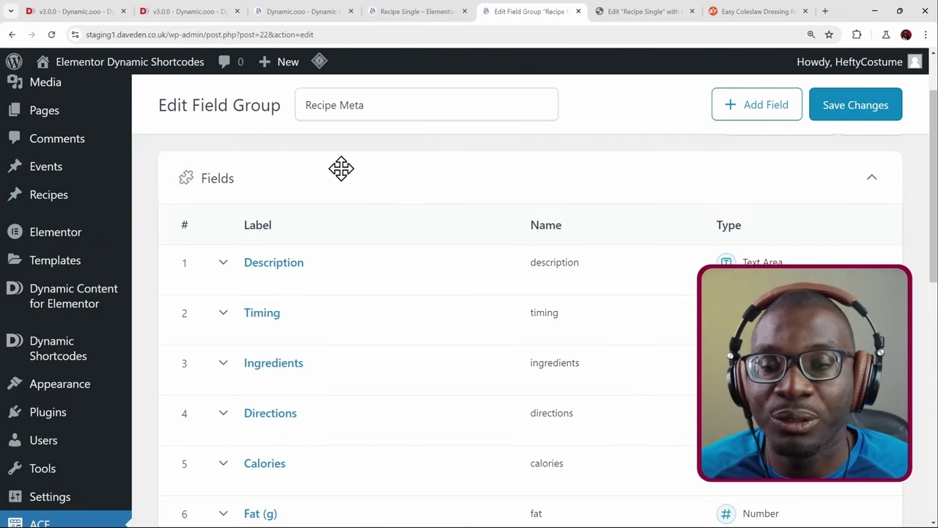
{"action": "scroll", "coordinate": [293, 206], "scroll_direction": "down", "scroll_amount": 4}
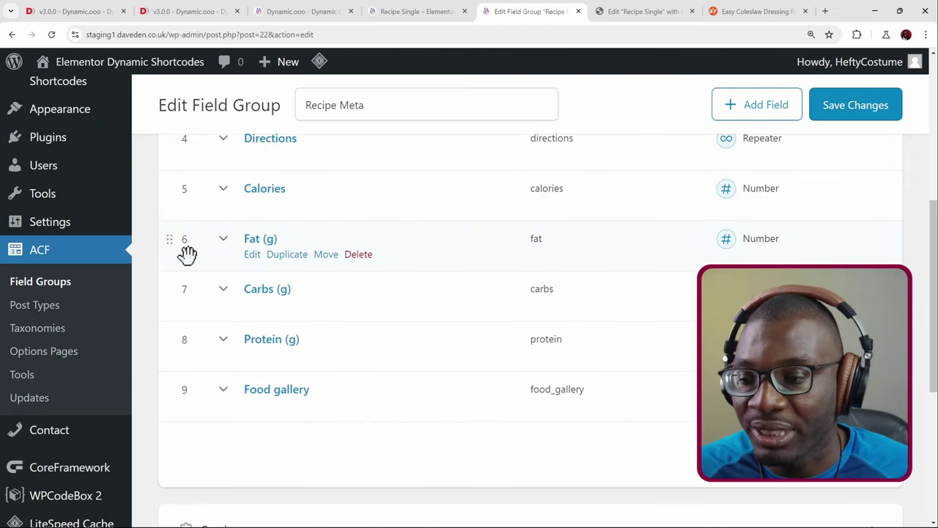
{"action": "left_click", "coordinate": [66, 312]}
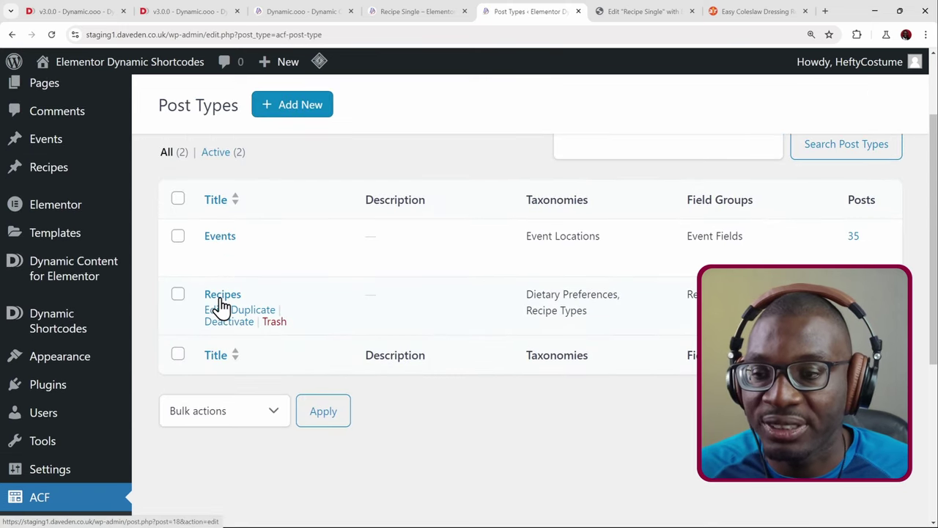
{"action": "scroll", "coordinate": [209, 377], "scroll_direction": "down", "scroll_amount": 3}
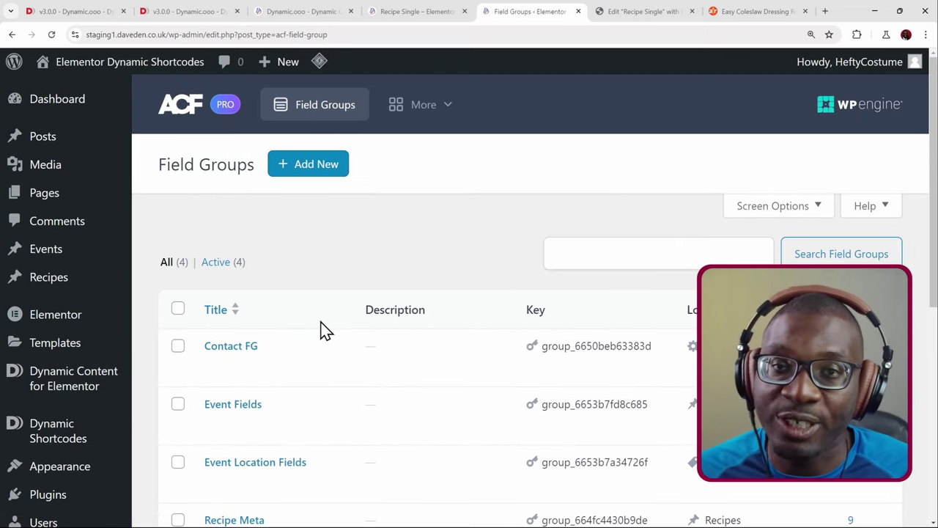
{"action": "scroll", "coordinate": [326, 331], "scroll_direction": "down", "scroll_amount": 3}
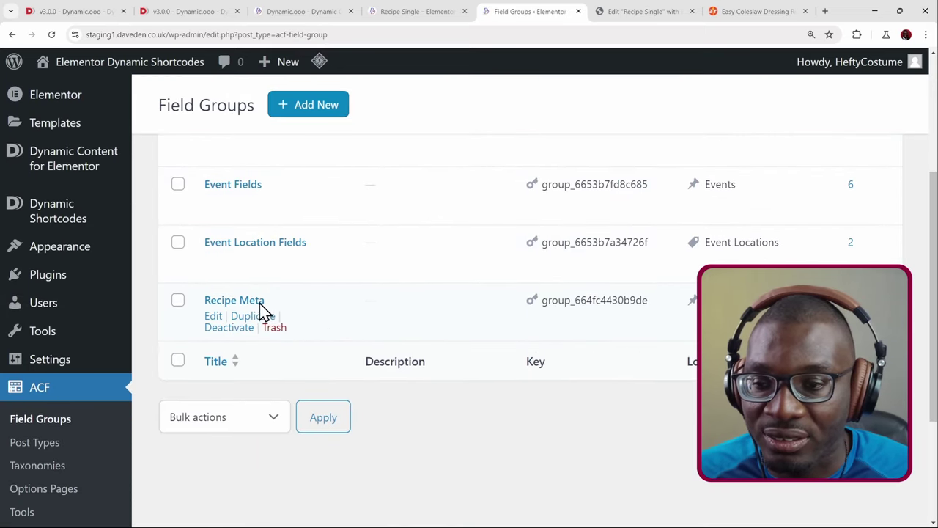
{"action": "left_click", "coordinate": [230, 303]}
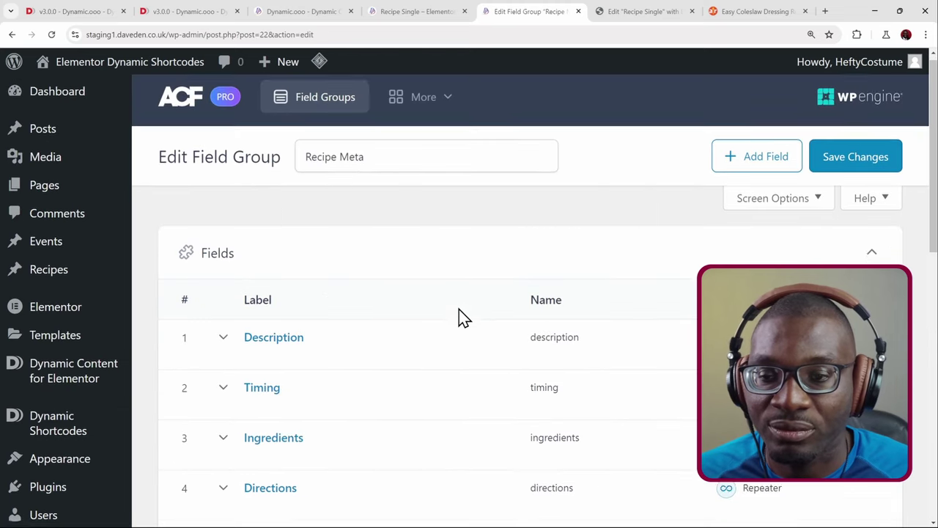
Examine the labels, names and types of the fields in the Recipe Meta field group.
{"action": "scroll", "coordinate": [464, 317], "scroll_direction": "down", "scroll_amount": 3}
{"action": "scroll", "coordinate": [291, 258], "scroll_direction": "up", "scroll_amount": 2}
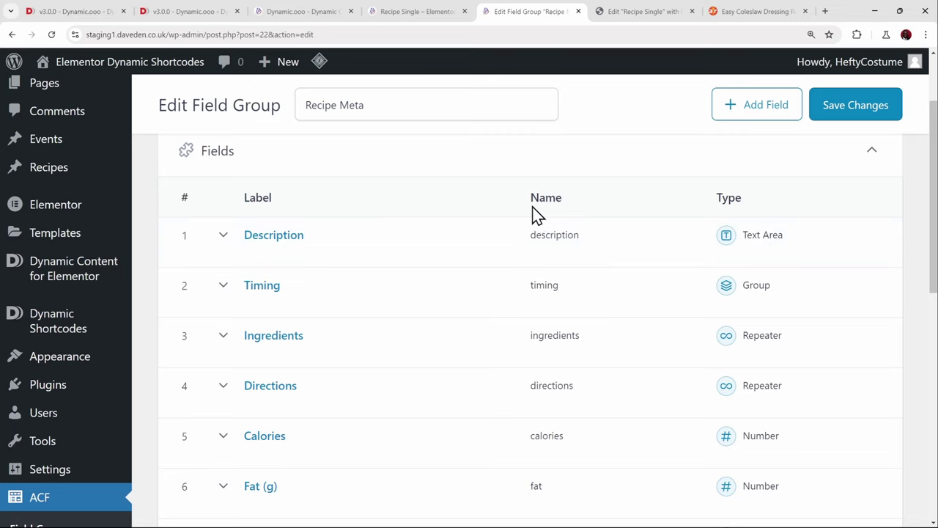
{"action": "scroll", "coordinate": [360, 269], "scroll_direction": "down", "scroll_amount": 2}
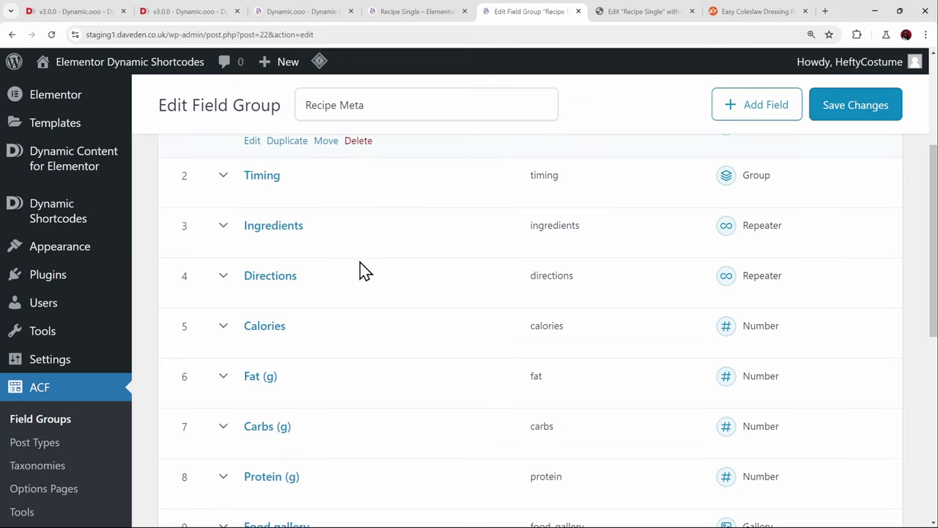
{"action": "scroll", "coordinate": [360, 269], "scroll_direction": "up", "scroll_amount": 3}
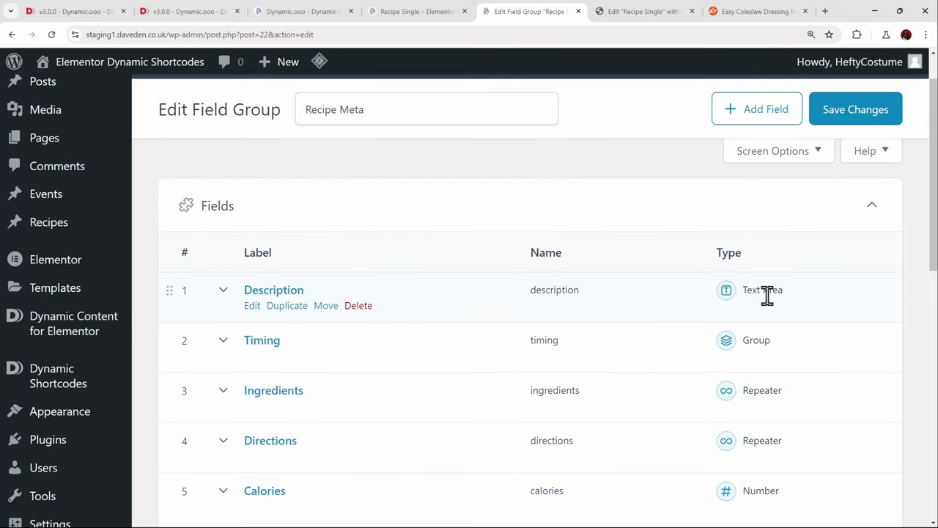
Expand the Timing group field to review its sub fields, and collapse it again.
{"action": "left_click", "coordinate": [222, 345]}
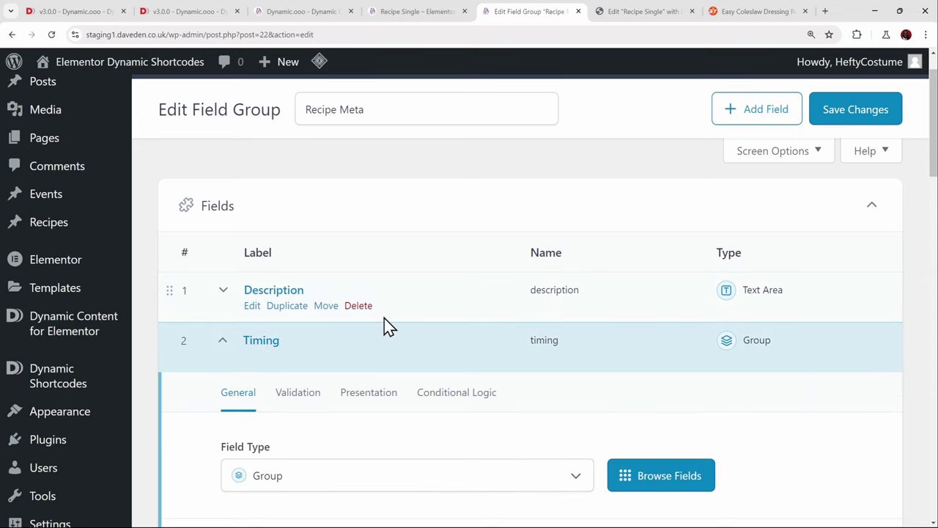
{"action": "scroll", "coordinate": [393, 317], "scroll_direction": "down", "scroll_amount": 8}
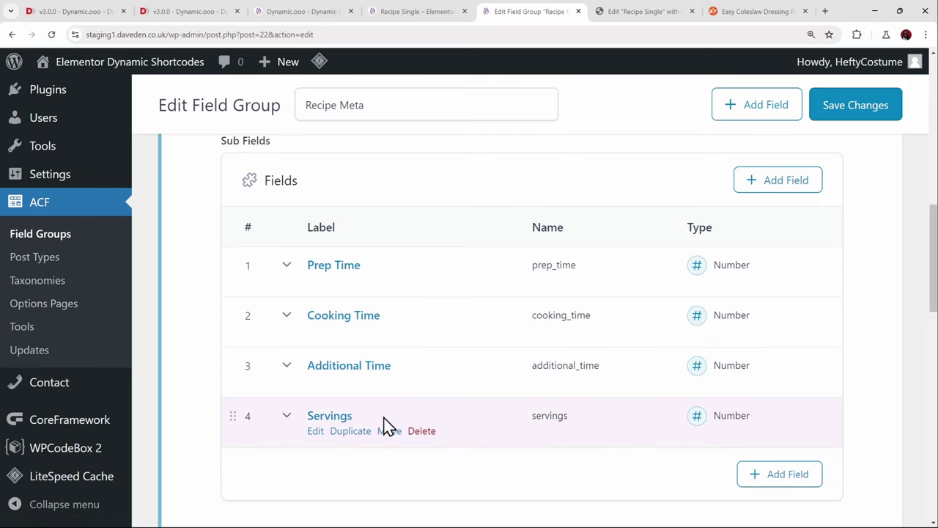
{"action": "scroll", "coordinate": [374, 383], "scroll_direction": "up", "scroll_amount": 10}
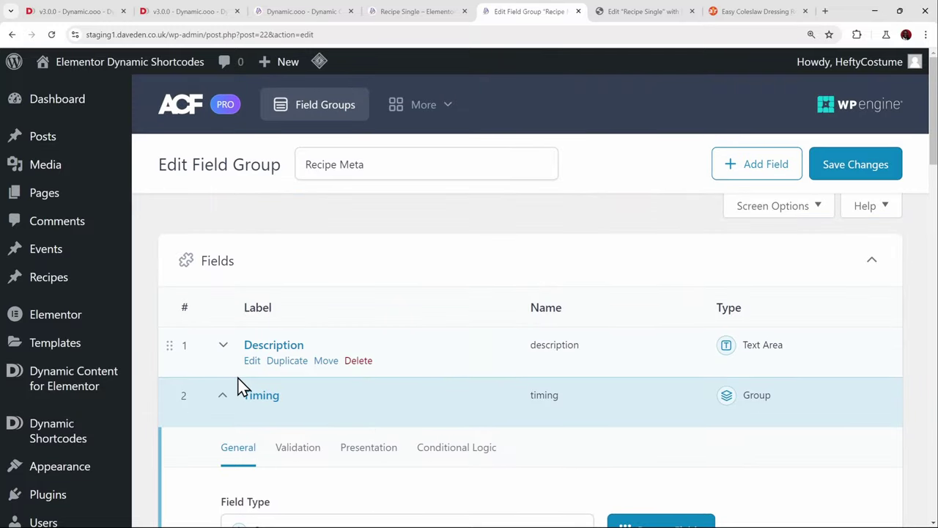
{"action": "left_click", "coordinate": [223, 395]}
{"action": "scroll", "coordinate": [460, 356], "scroll_direction": "down", "scroll_amount": 3}
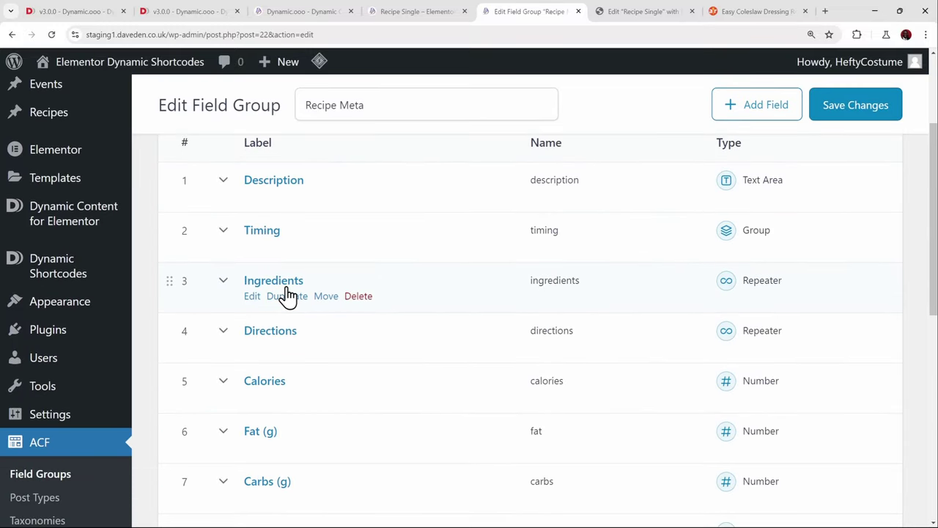
Expand the Ingredients repeater field to review its general settings and sub fields, and collapse it again.
{"action": "left_click", "coordinate": [224, 283]}
{"action": "scroll", "coordinate": [347, 291], "scroll_direction": "down", "scroll_amount": 4}
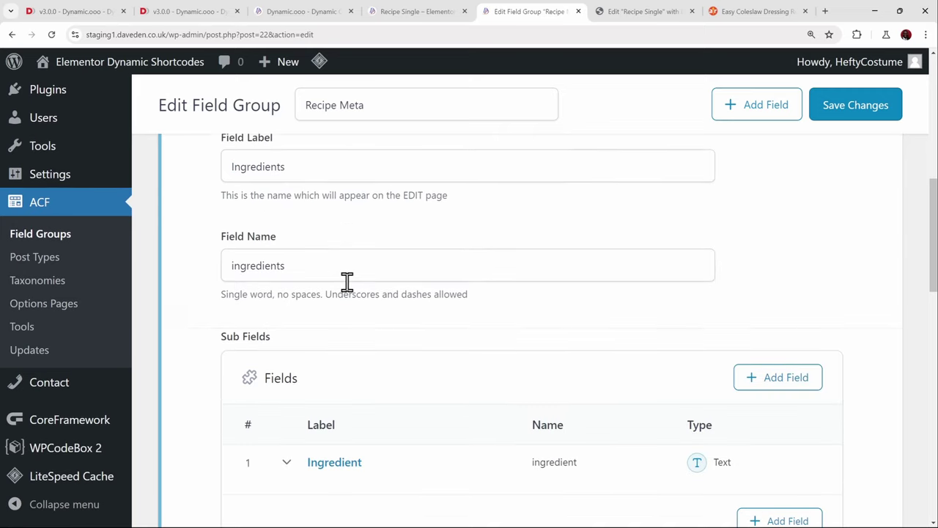
{"action": "scroll", "coordinate": [346, 282], "scroll_direction": "down", "scroll_amount": 2}
{"action": "scroll", "coordinate": [351, 380], "scroll_direction": "up", "scroll_amount": 5}
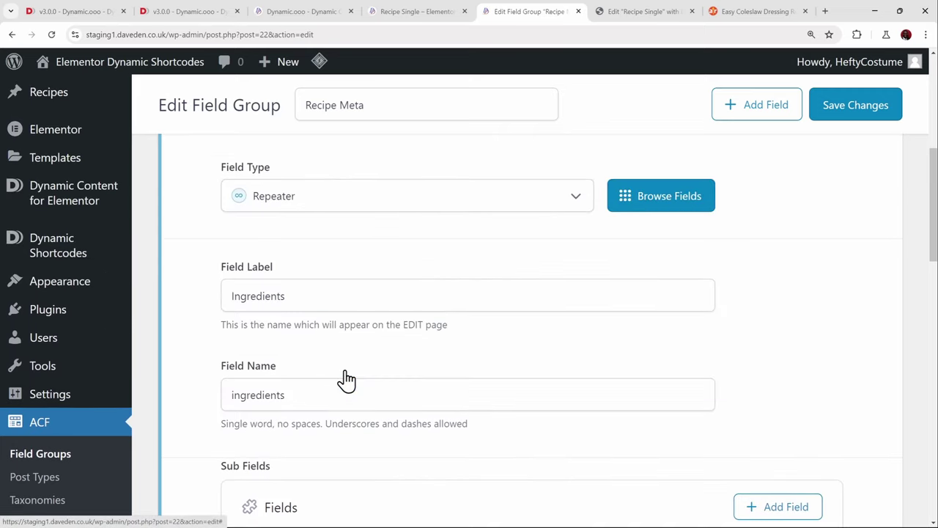
{"action": "scroll", "coordinate": [347, 380], "scroll_direction": "up", "scroll_amount": 3}
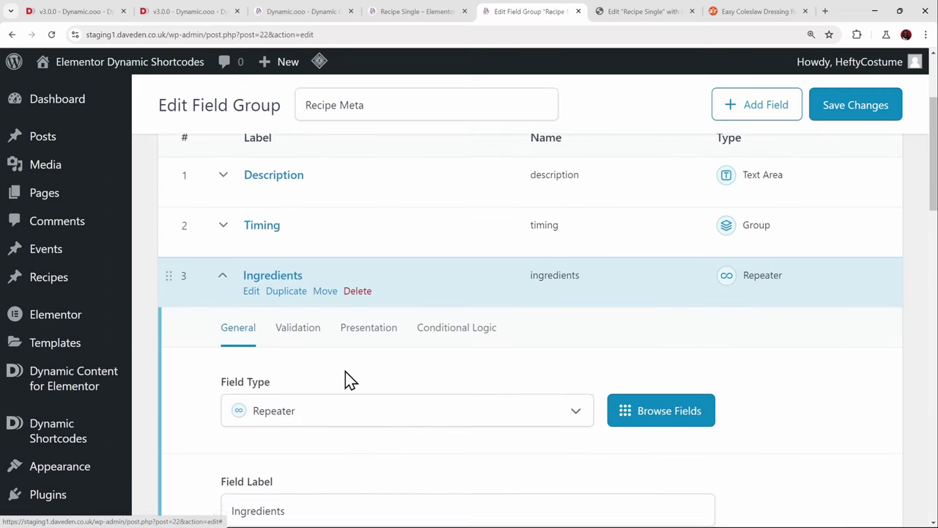
{"action": "double_click", "coordinate": [222, 288]}
{"action": "left_click", "coordinate": [222, 288]}
Expand the Directions repeater field to view its settings, collapse it, and review the remaining fields down to Food gallery.
{"action": "scroll", "coordinate": [345, 305], "scroll_direction": "down", "scroll_amount": 2}
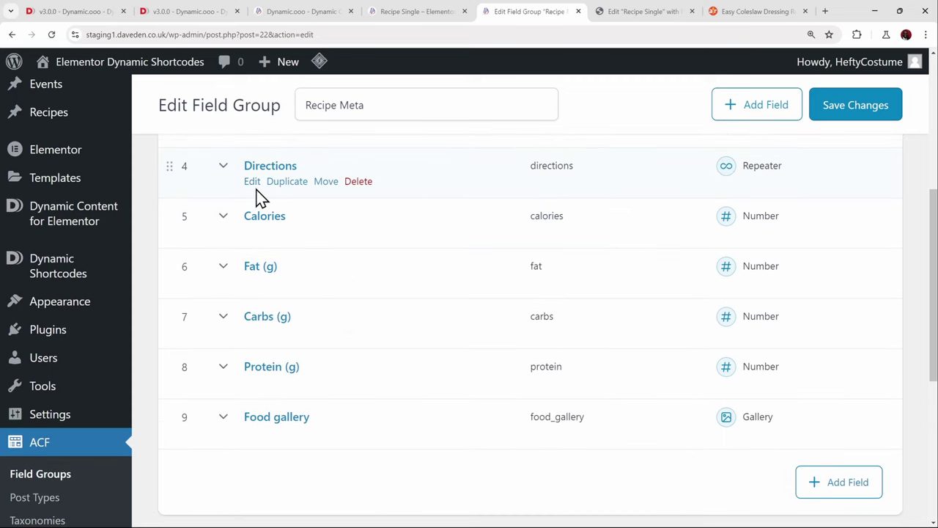
{"action": "left_click", "coordinate": [222, 169]}
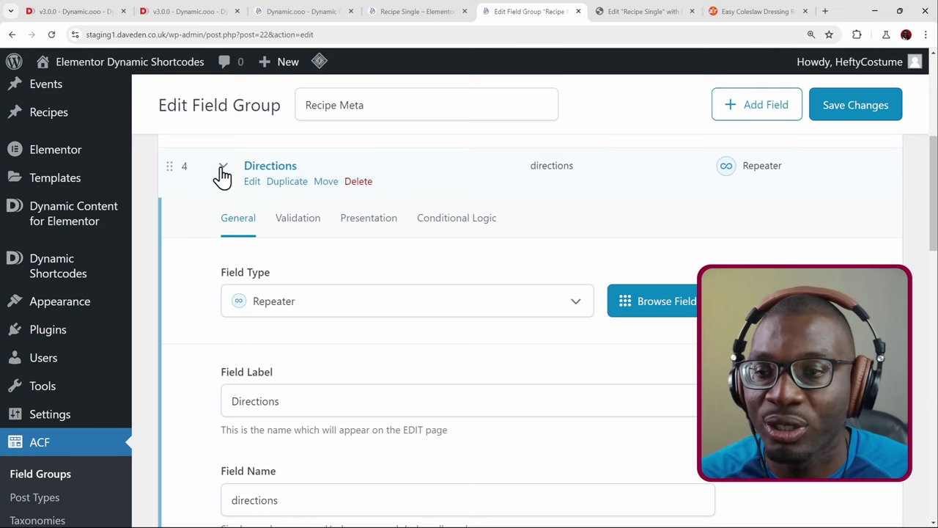
{"action": "left_click", "coordinate": [222, 172]}
{"action": "scroll", "coordinate": [364, 215], "scroll_direction": "down", "scroll_amount": 1}
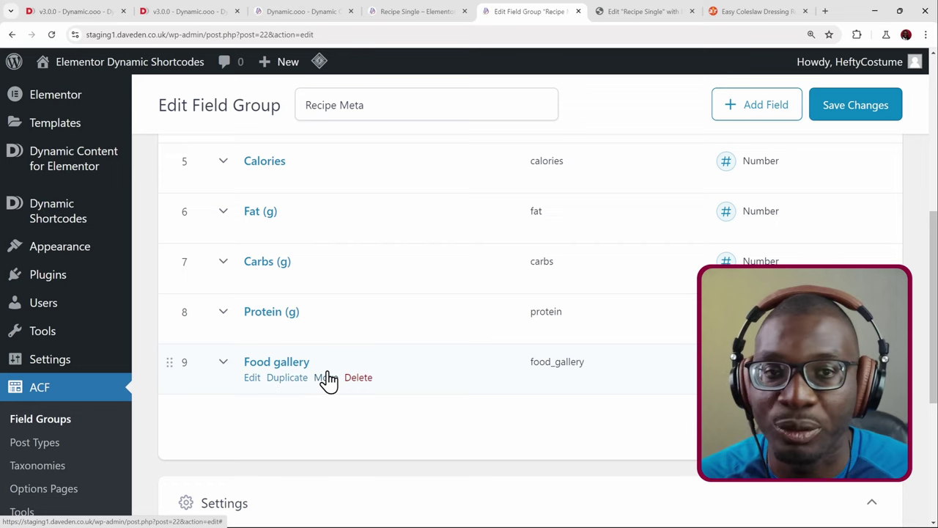
Switch to the Recipe Single template in the Elementor editor and inspect the options of its Breadcrumbs widget.
{"action": "left_click", "coordinate": [629, 14]}
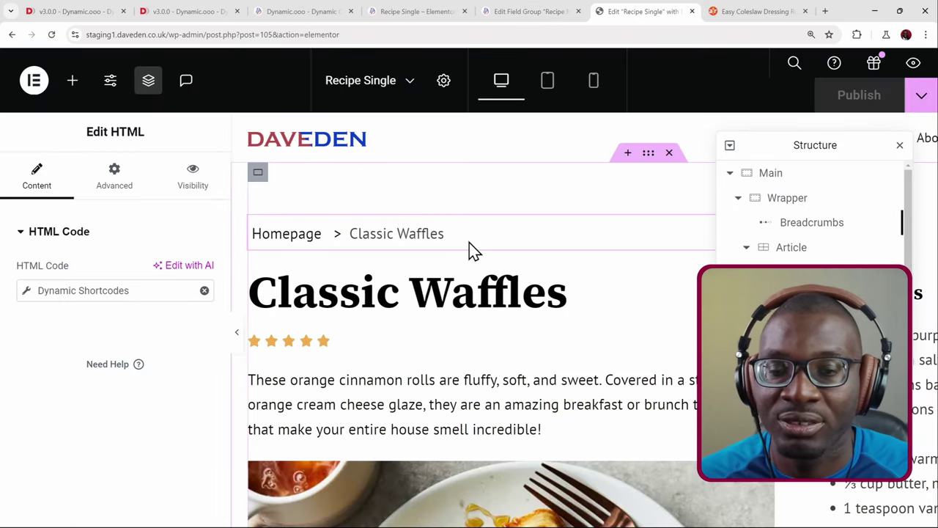
{"action": "scroll", "coordinate": [469, 249], "scroll_direction": "down", "scroll_amount": 2}
{"action": "scroll", "coordinate": [473, 251], "scroll_direction": "up", "scroll_amount": 2}
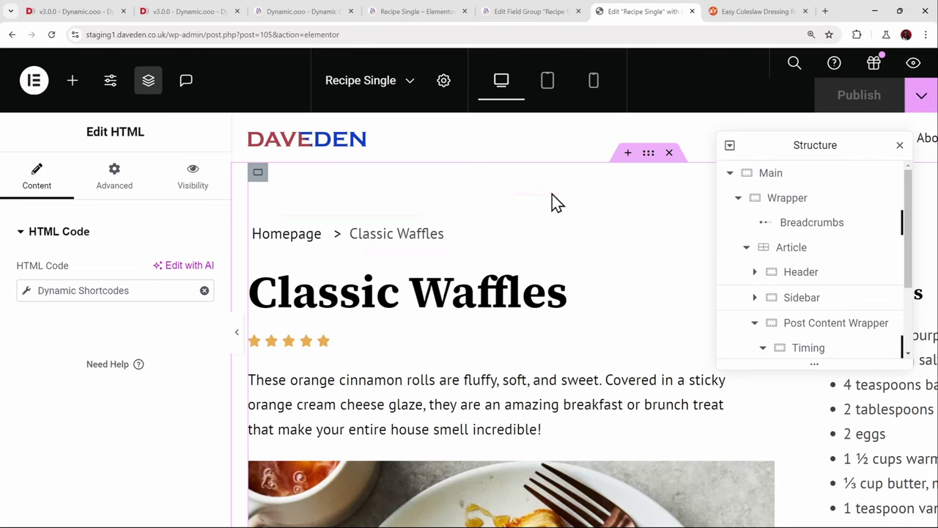
{"action": "left_click", "coordinate": [415, 250]}
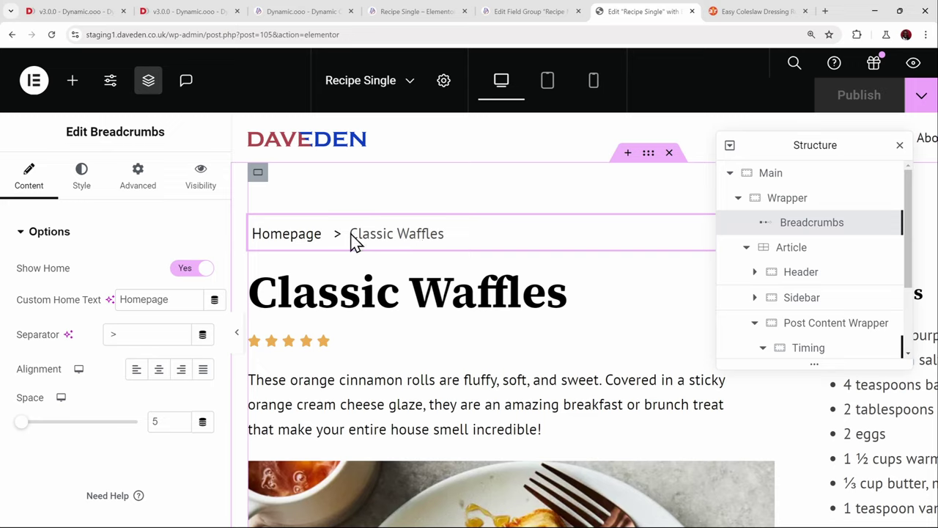
{"action": "scroll", "coordinate": [375, 236], "scroll_direction": "down", "scroll_amount": 1}
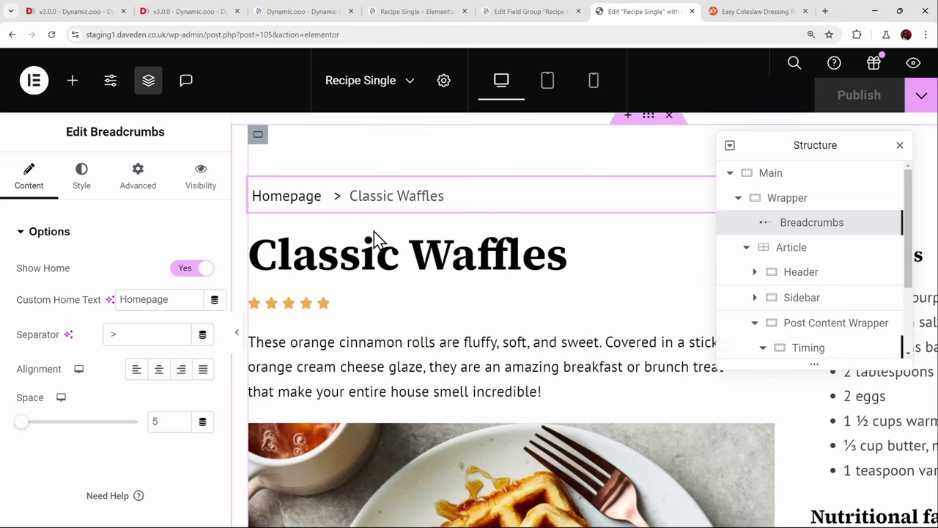
Search the widget library for "bread" to find the Breadcrumbs widget.
{"action": "left_click", "coordinate": [73, 82]}
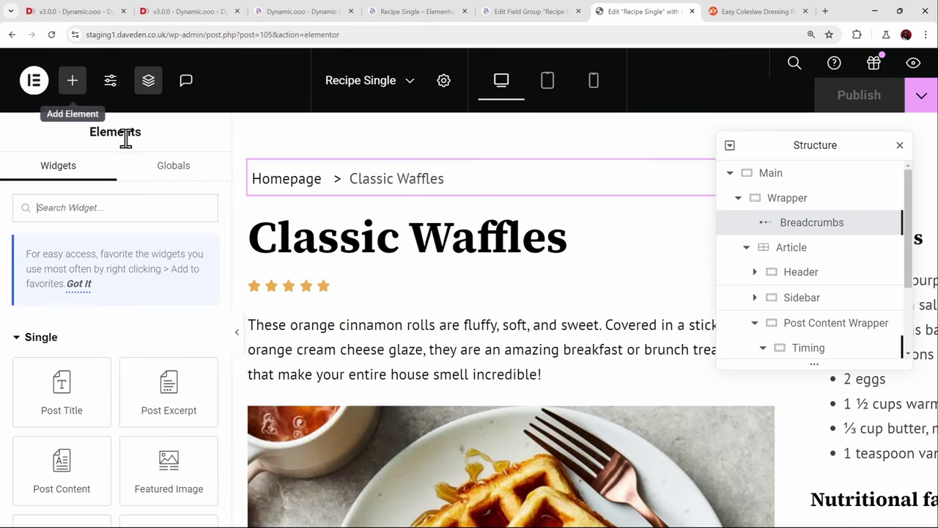
{"action": "type", "text": "d"}
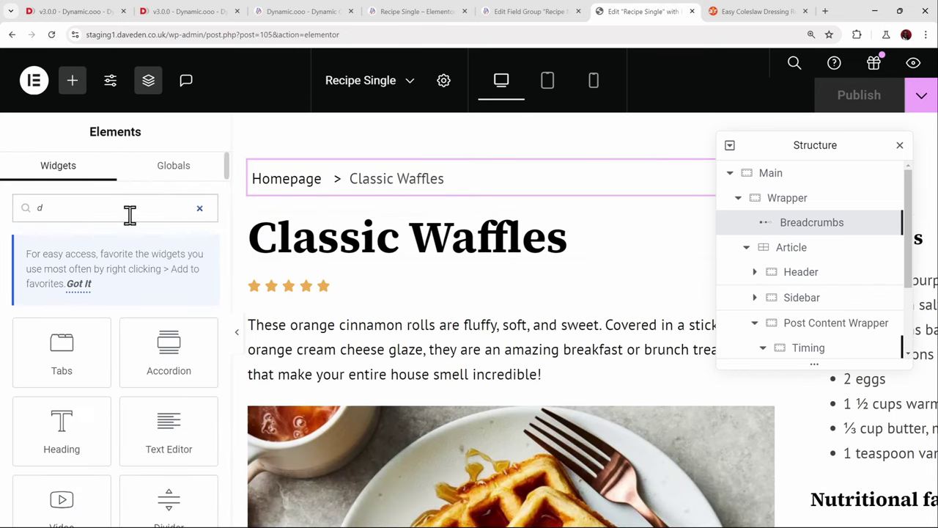
{"action": "key", "text": "BackSpace"}
{"action": "type", "text": "brea"}
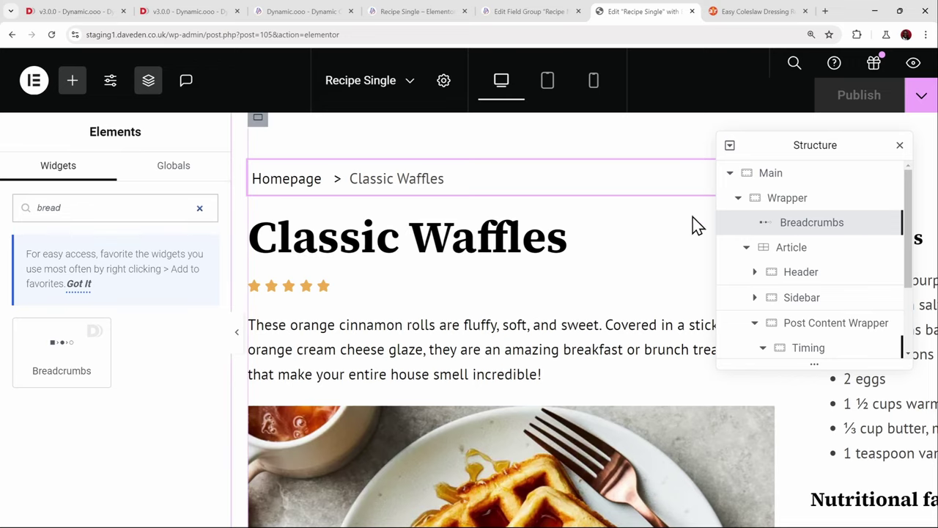
Select the Recipe Title heading inside the Header container and remove the Dynamic Shortcodes tag from its title.
{"action": "left_click", "coordinate": [754, 272]}
{"action": "scroll", "coordinate": [807, 270], "scroll_direction": "down", "scroll_amount": 1}
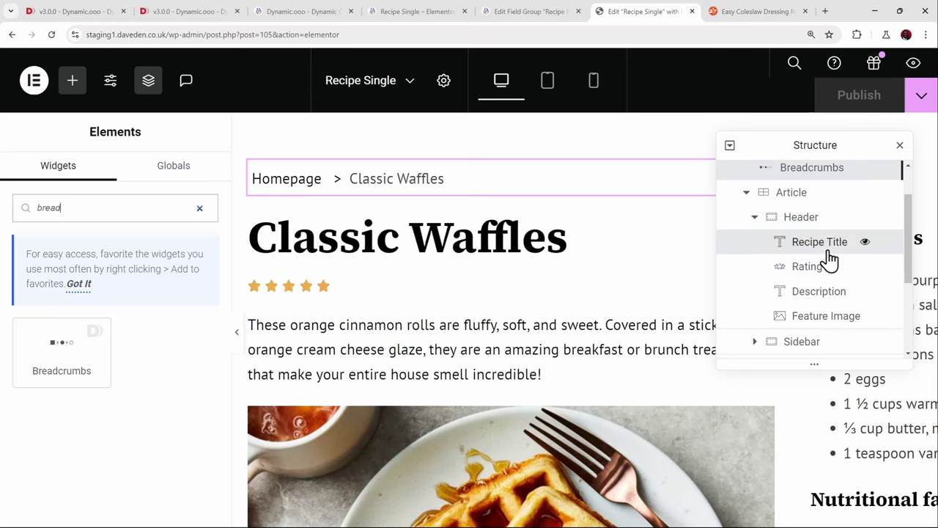
{"action": "left_click", "coordinate": [825, 247]}
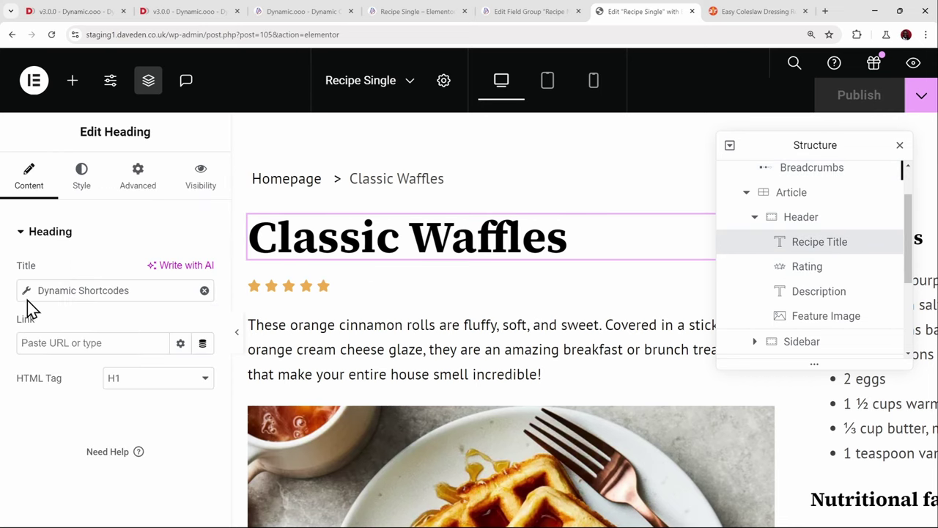
{"action": "left_click", "coordinate": [204, 292]}
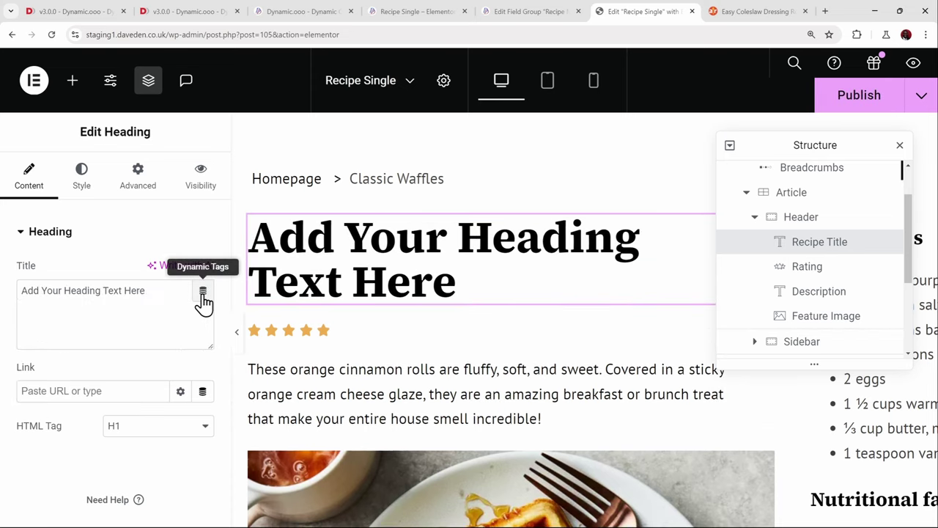
Try the Post Title dynamic tag on the Recipe Title heading and remove it again.
{"action": "left_click", "coordinate": [202, 295]}
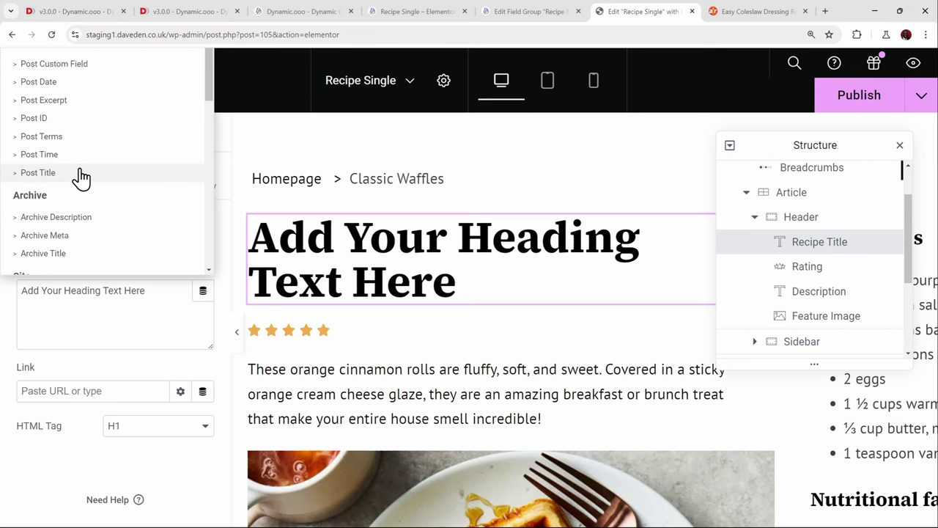
{"action": "left_click", "coordinate": [38, 172]}
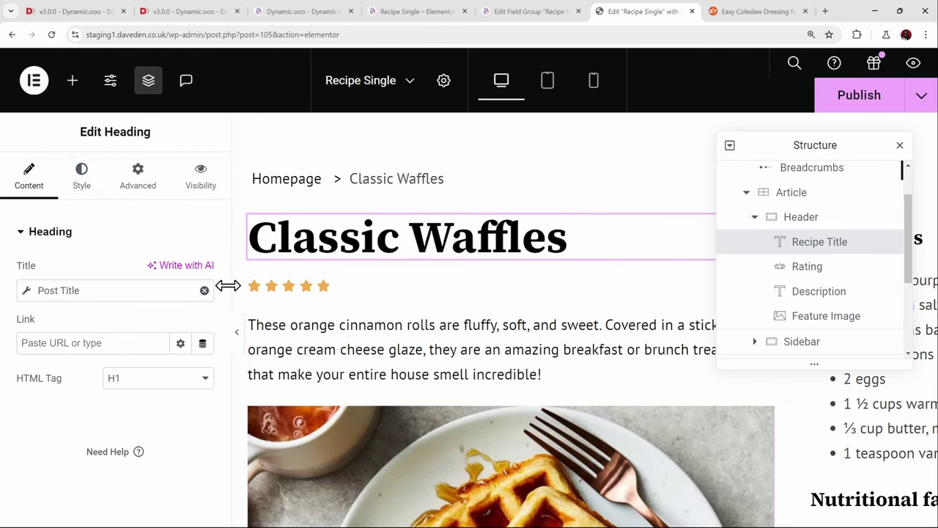
{"action": "left_click", "coordinate": [205, 291]}
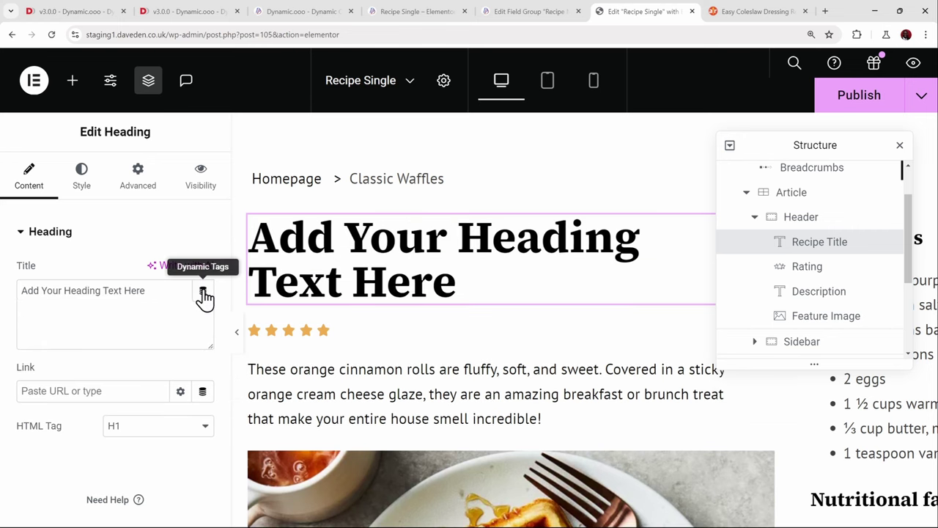
Assign the Wizard for Dynamic Shortcodes tag to the Recipe Title heading's title and open the tag's settings.
{"action": "left_click", "coordinate": [205, 291]}
{"action": "scroll", "coordinate": [123, 236], "scroll_direction": "down", "scroll_amount": 10}
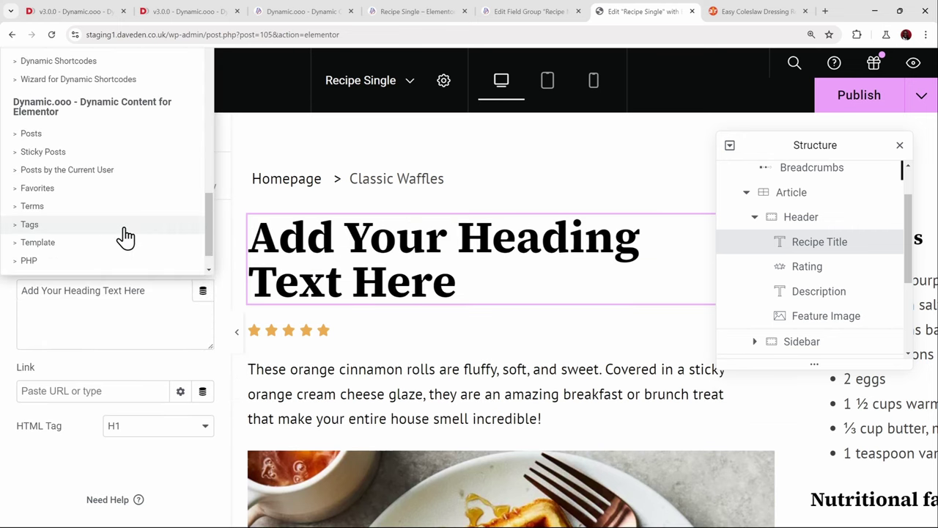
{"action": "scroll", "coordinate": [124, 234], "scroll_direction": "up", "scroll_amount": 3}
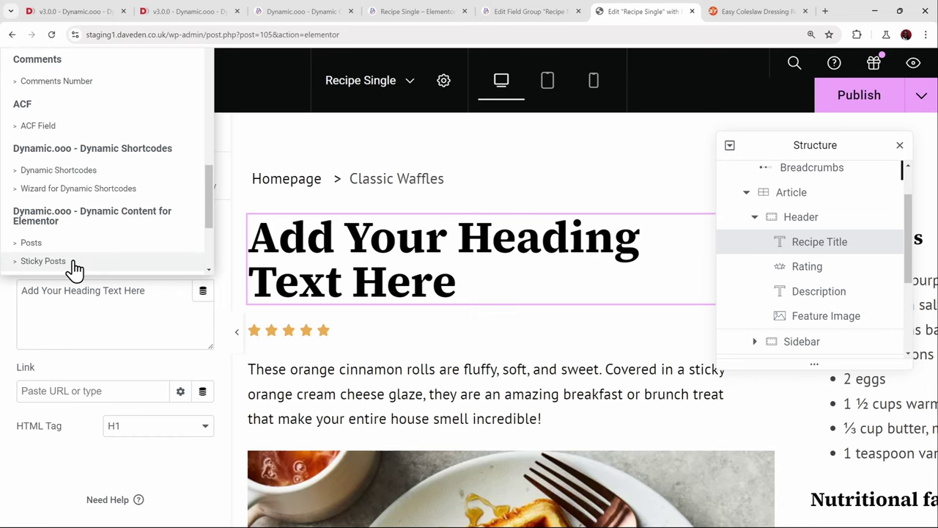
{"action": "left_click", "coordinate": [72, 192]}
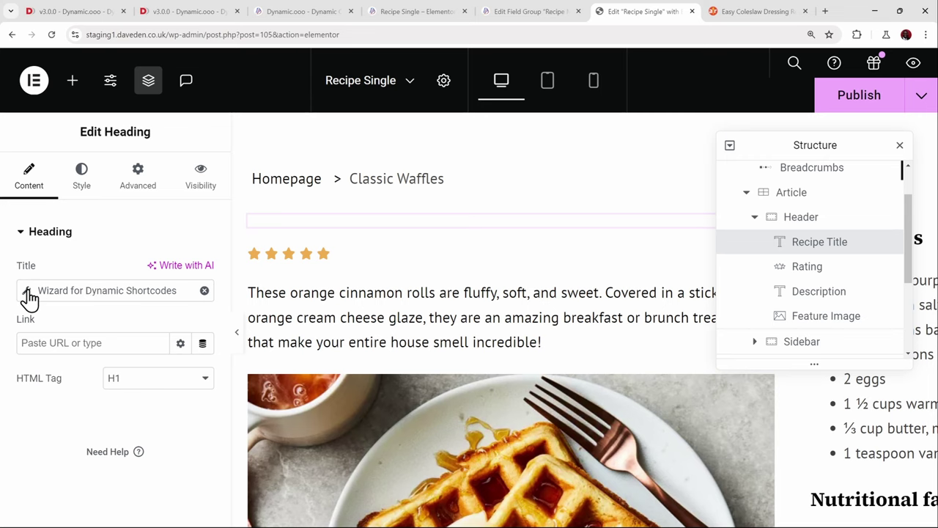
{"action": "left_click", "coordinate": [28, 294]}
{"action": "key", "text": "ctrl+minus"}
{"action": "left_click", "coordinate": [160, 382]}
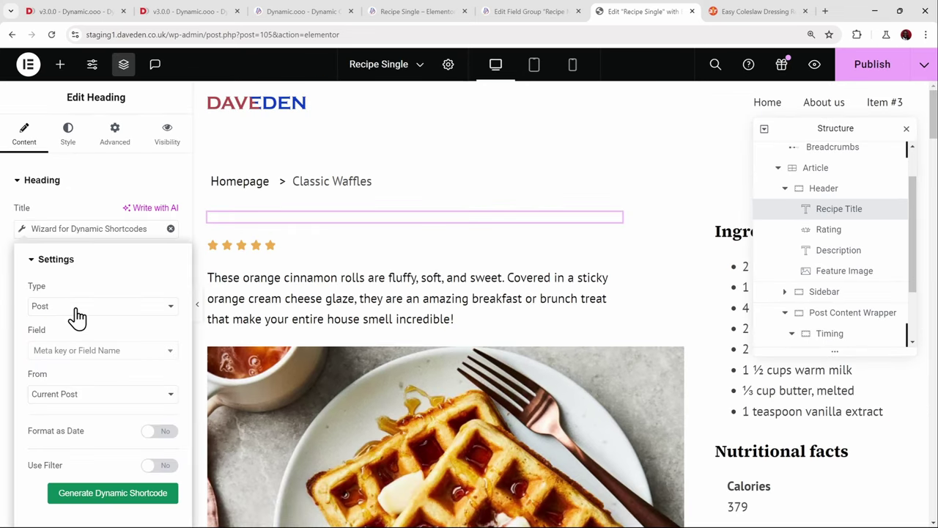
Set the wizard's field to title for the current post, generate the dynamic shortcode {post:title} and copy it.
{"action": "left_click", "coordinate": [64, 350]}
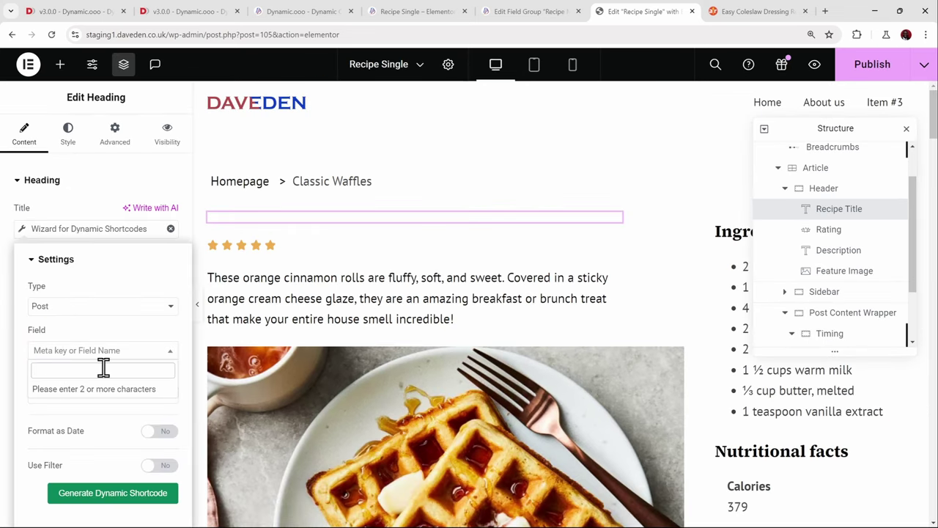
{"action": "type", "text": "title"}
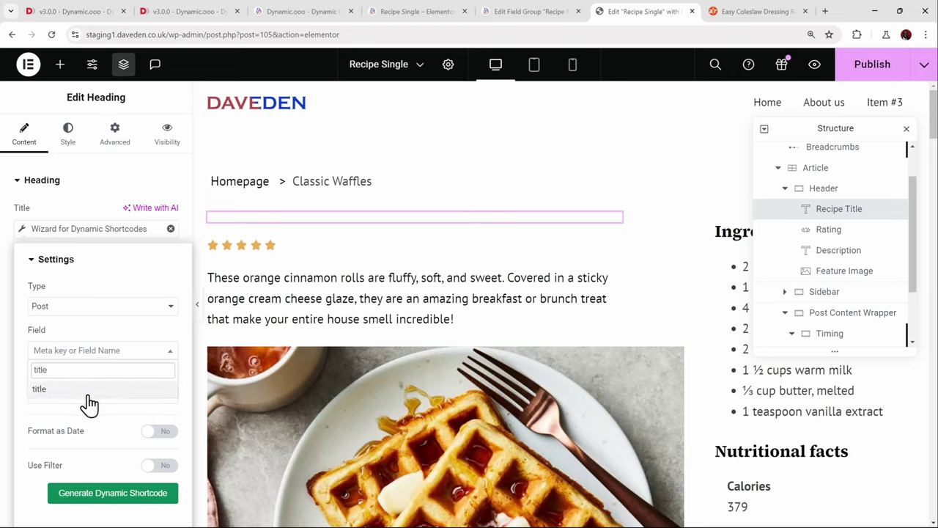
{"action": "left_click", "coordinate": [86, 393]}
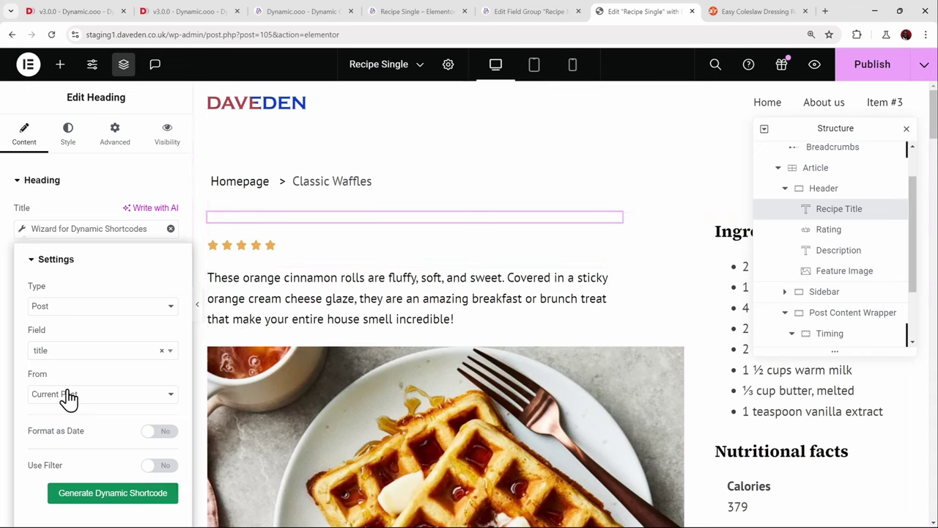
{"action": "left_click", "coordinate": [107, 491]}
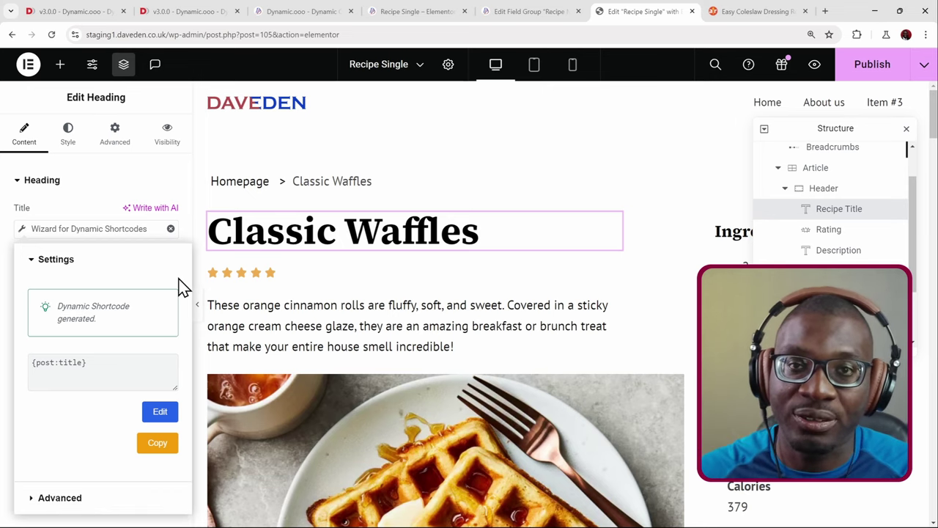
{"action": "left_click", "coordinate": [158, 448]}
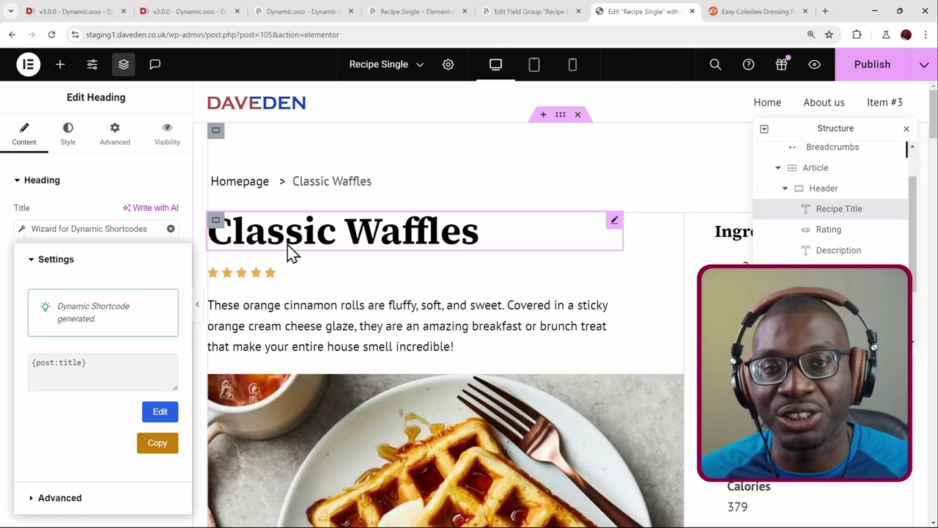
Open the Dynamic Shortcodes settings of the HTML widget showing the recipe's timings, read through its ACF timing code, and close them.
{"action": "scroll", "coordinate": [292, 251], "scroll_direction": "down", "scroll_amount": 10}
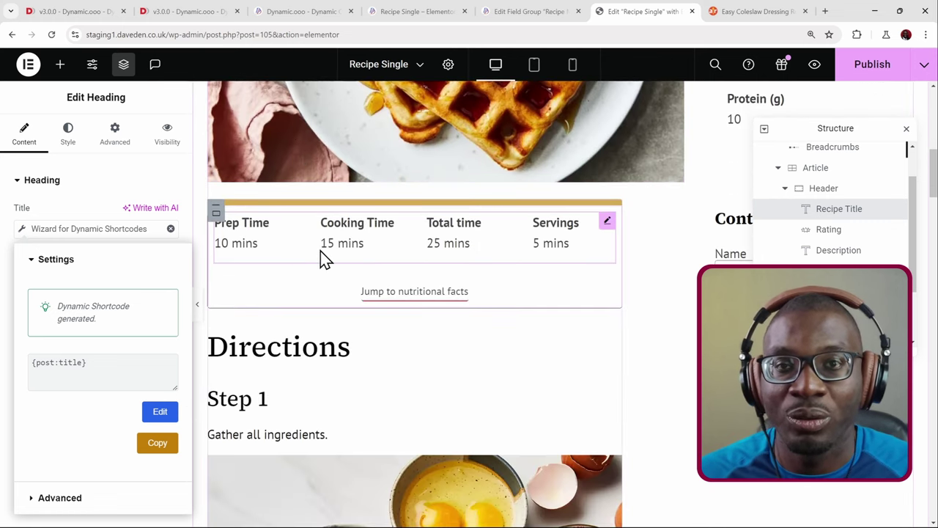
{"action": "left_click", "coordinate": [327, 258]}
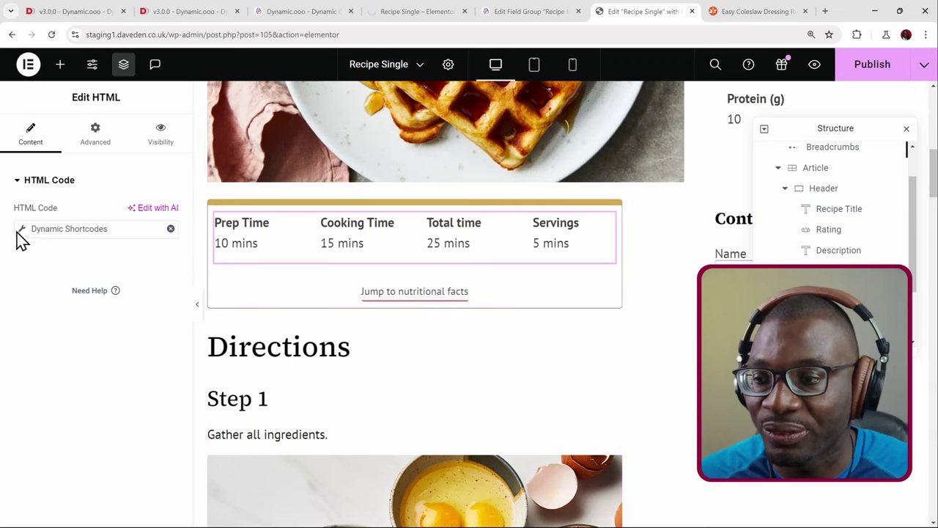
{"action": "left_click", "coordinate": [64, 228]}
{"action": "scroll", "coordinate": [141, 334], "scroll_direction": "down", "scroll_amount": 5}
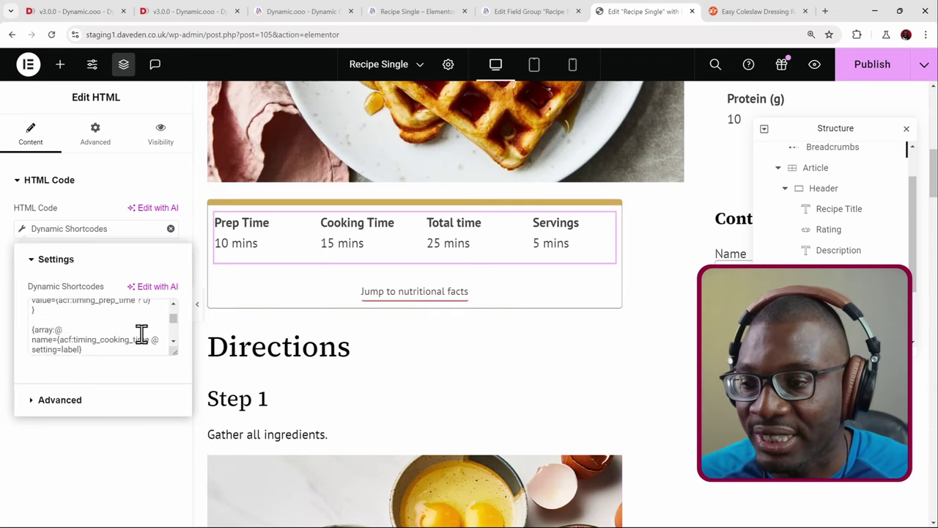
{"action": "scroll", "coordinate": [141, 333], "scroll_direction": "up", "scroll_amount": 1}
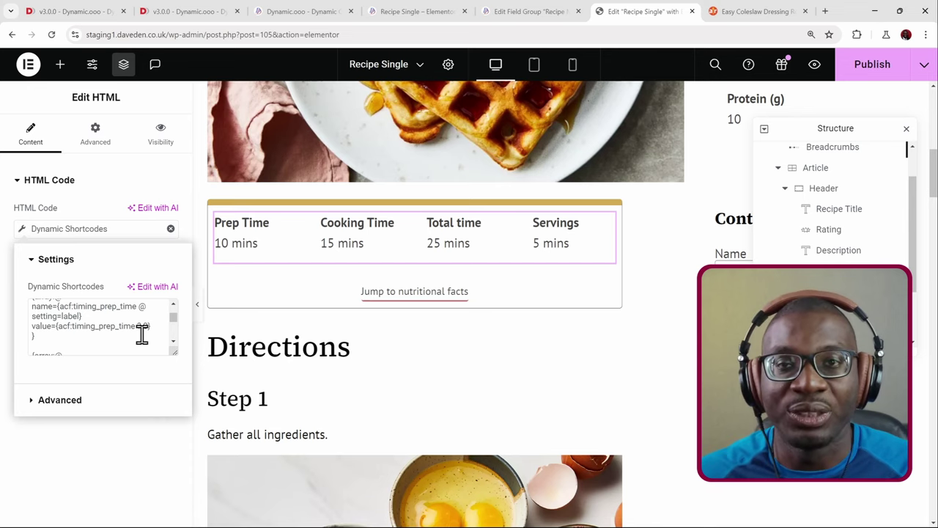
{"action": "scroll", "coordinate": [143, 332], "scroll_direction": "down", "scroll_amount": 5}
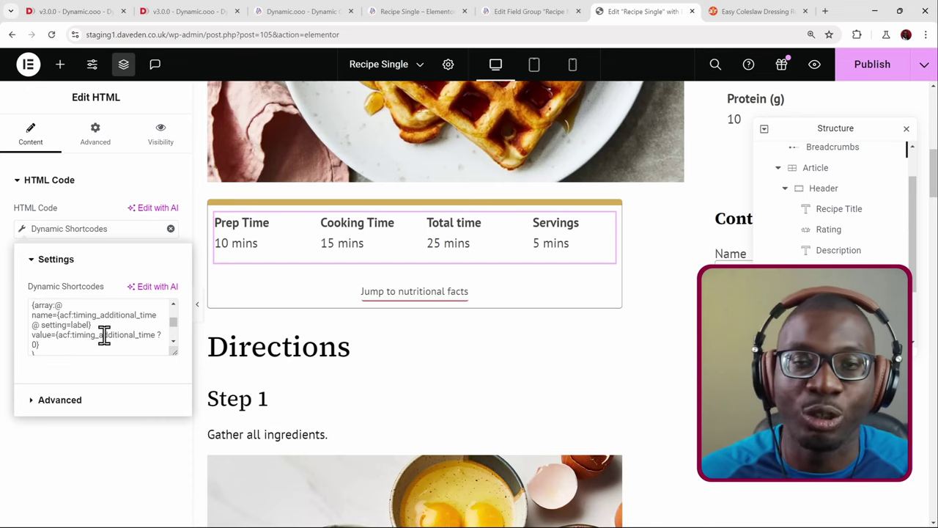
{"action": "scroll", "coordinate": [103, 335], "scroll_direction": "down", "scroll_amount": 5}
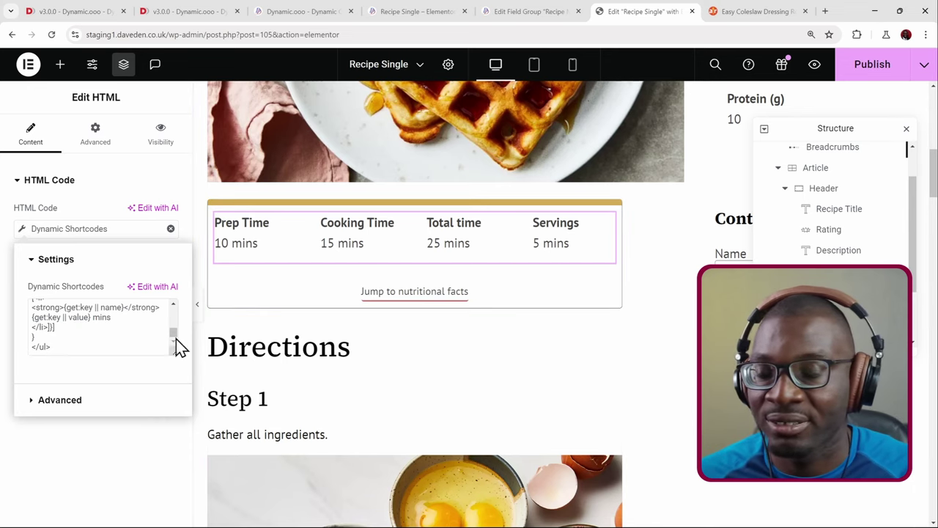
{"action": "left_click", "coordinate": [153, 445]}
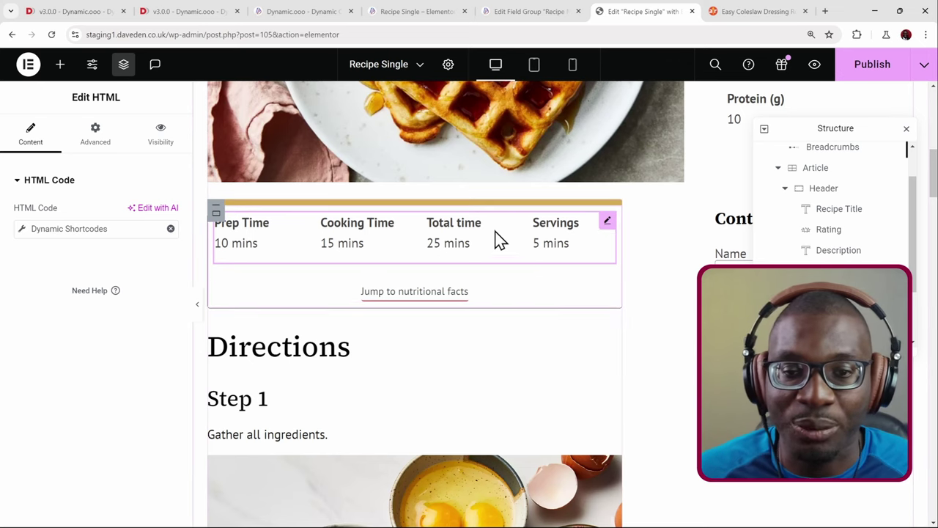
Find the Heading widget and add one below the timings HTML widget inside the Timing container.
{"action": "left_click", "coordinate": [58, 66]}
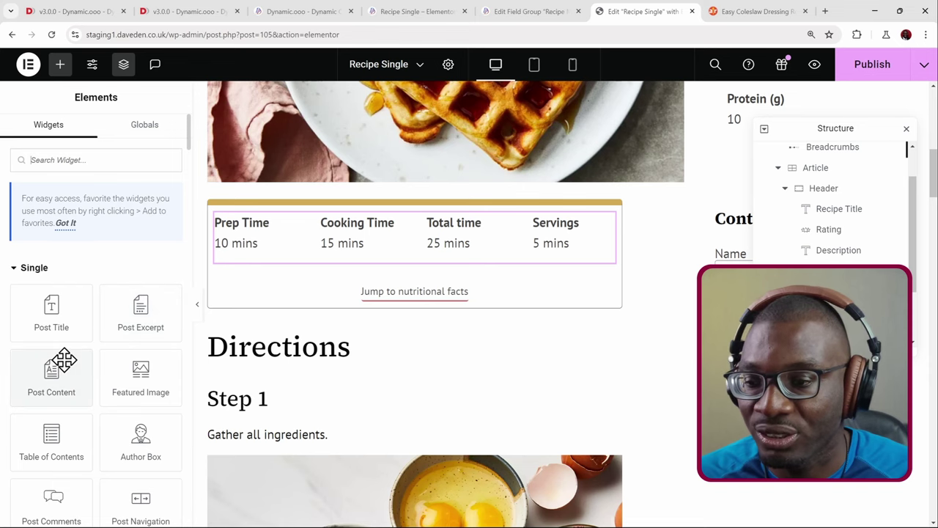
{"action": "scroll", "coordinate": [64, 359], "scroll_direction": "down", "scroll_amount": 1}
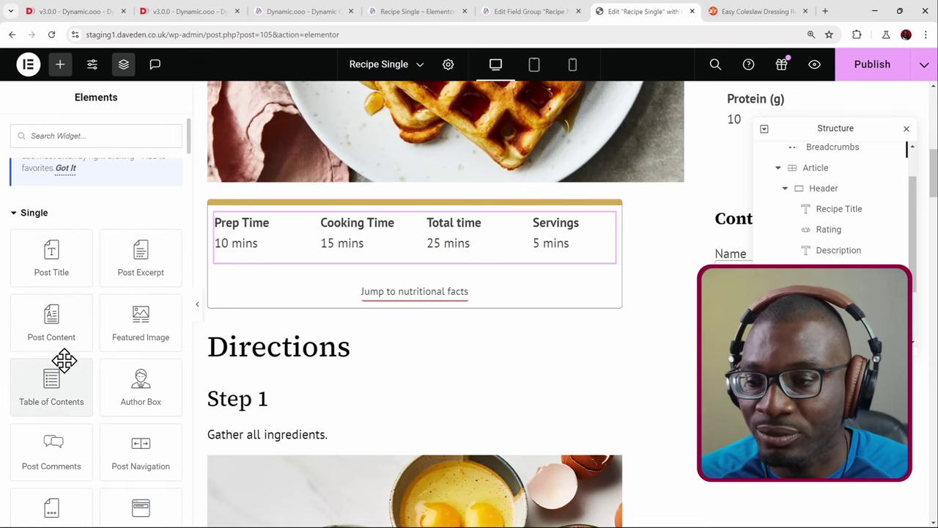
{"action": "left_click", "coordinate": [77, 136]}
{"action": "type", "text": "head"}
{"action": "left_click_drag", "start_coordinate": [51, 277], "coordinate": [404, 262]}
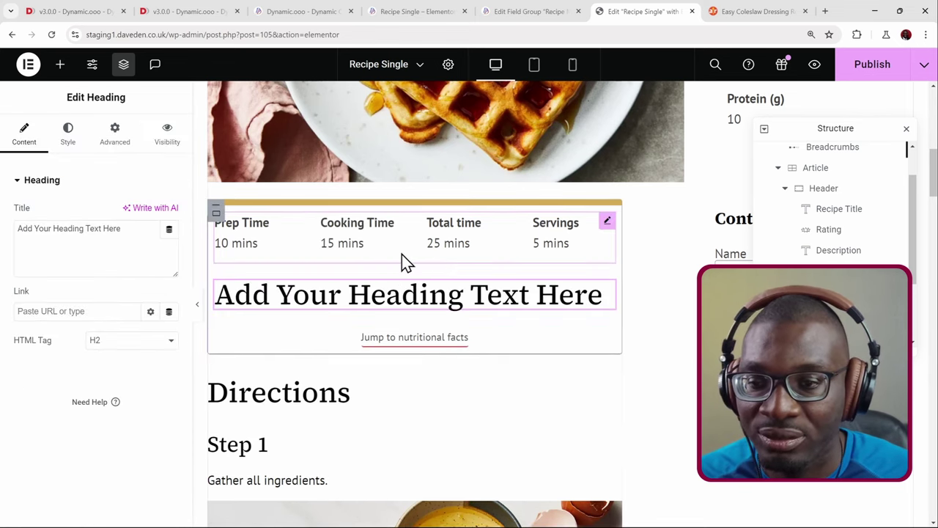
Assign the Wizard for Dynamic Shortcodes tag to the new heading's title and start the wizard.
{"action": "left_click", "coordinate": [170, 230]}
{"action": "scroll", "coordinate": [136, 293], "scroll_direction": "down", "scroll_amount": 10}
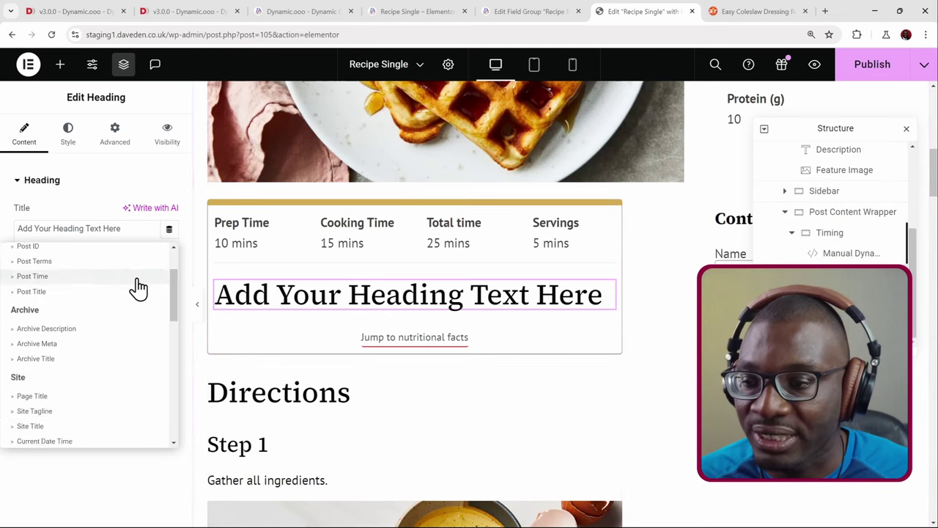
{"action": "left_click", "coordinate": [96, 350]}
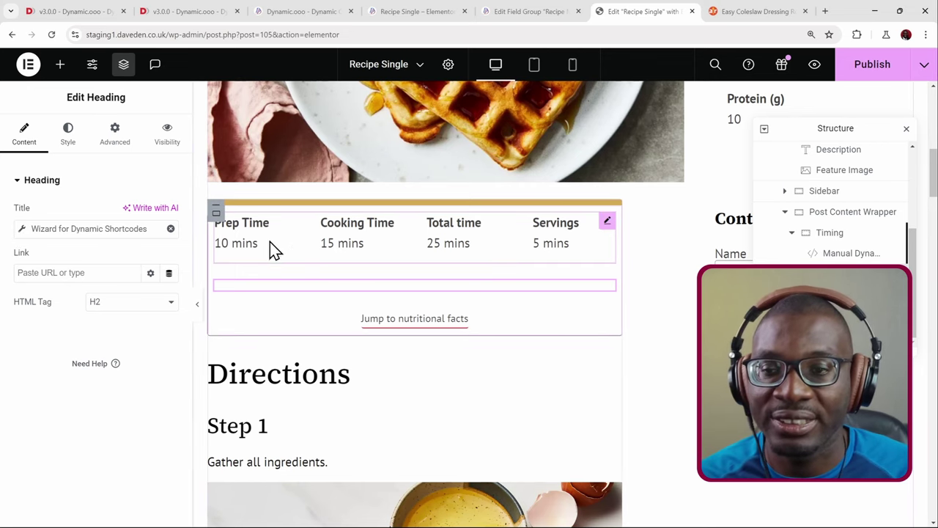
{"action": "left_click", "coordinate": [22, 230]}
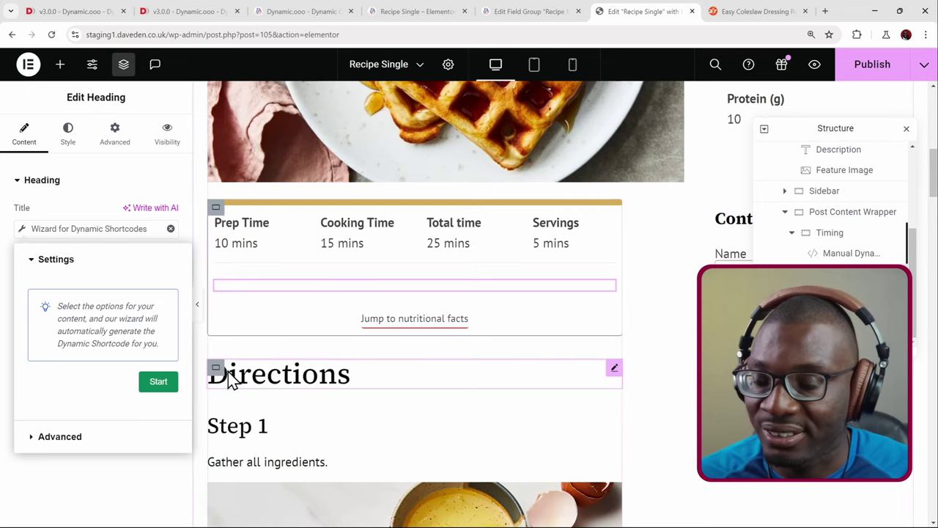
{"action": "left_click", "coordinate": [159, 386]}
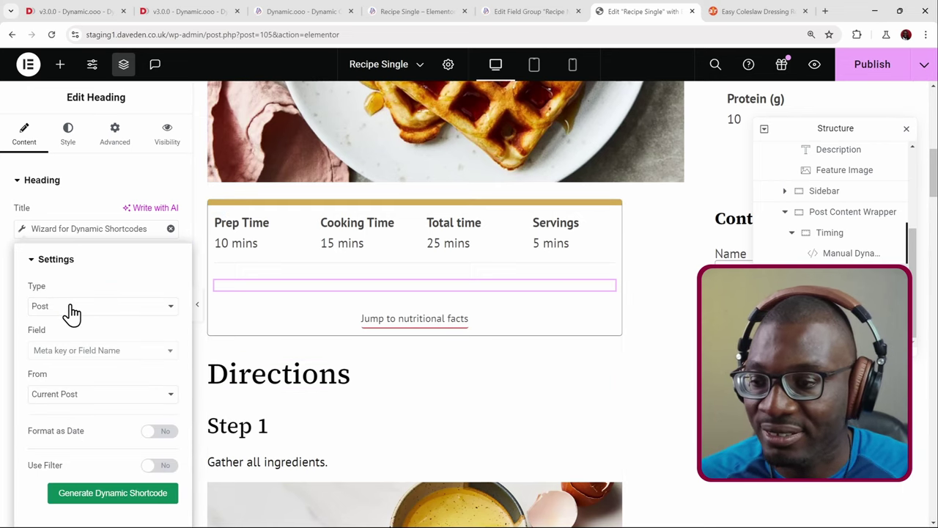
Set the wizard's type to Advanced Custom Fields and field to Timing > Prep Time for the current post, and generate the dynamic shortcode.
{"action": "left_click", "coordinate": [73, 349]}
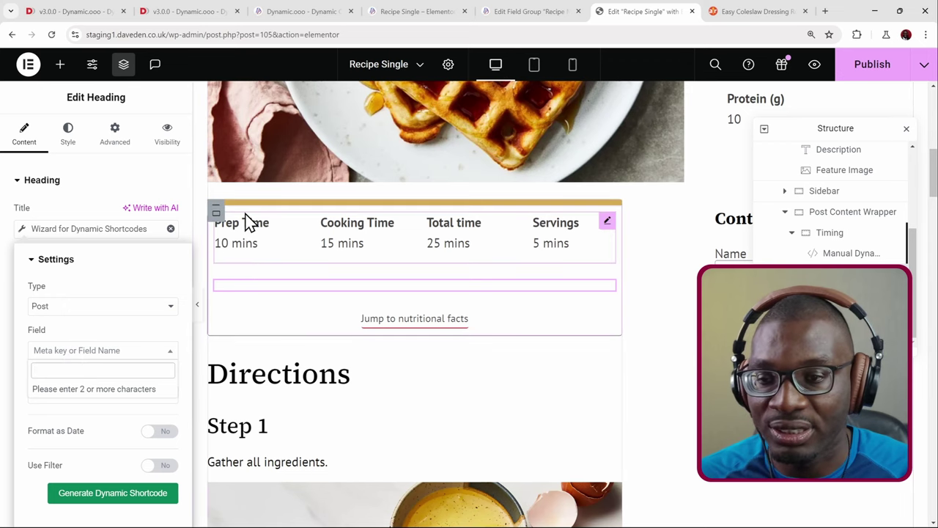
{"action": "left_click", "coordinate": [83, 308]}
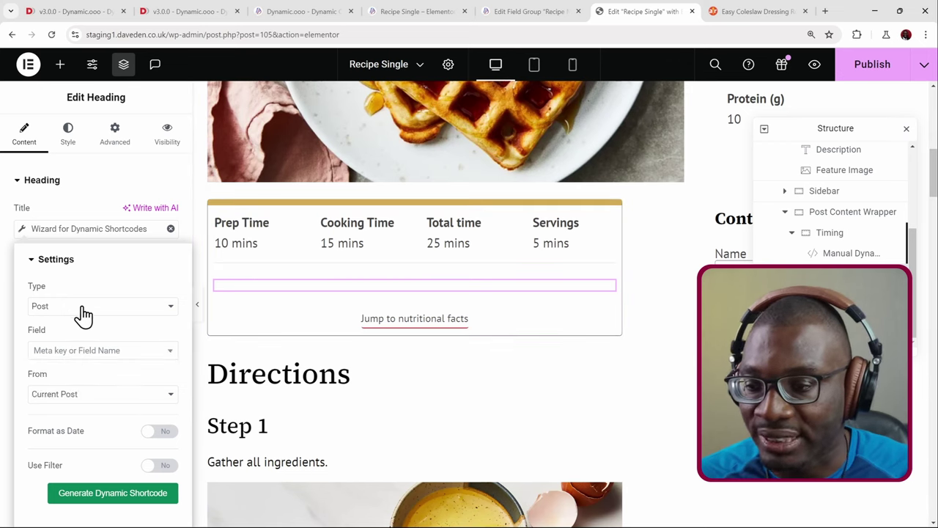
{"action": "left_click", "coordinate": [149, 314]}
{"action": "left_click", "coordinate": [124, 322]}
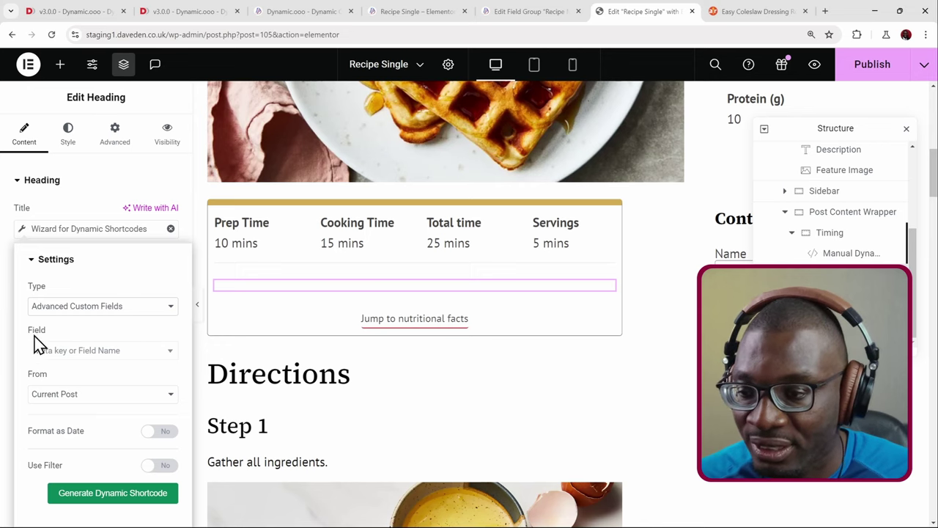
{"action": "left_click", "coordinate": [93, 354]}
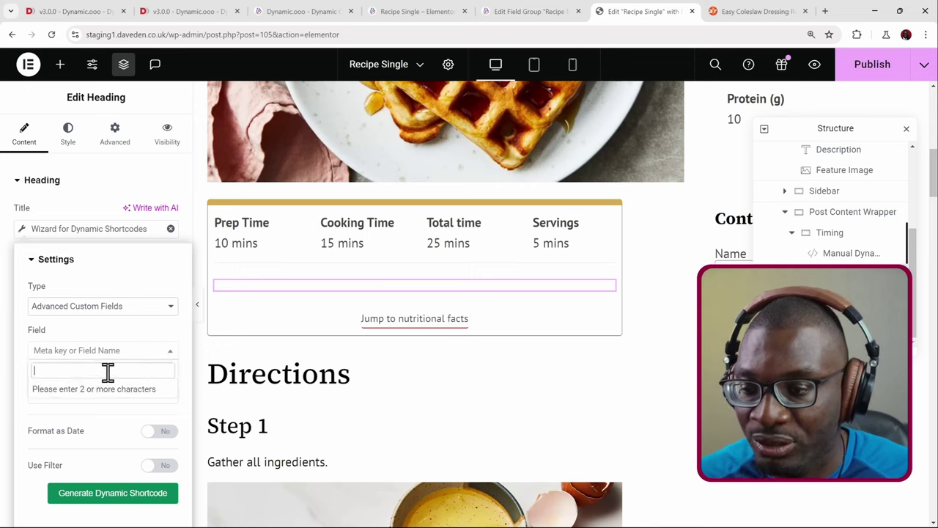
{"action": "type", "text": "p"}
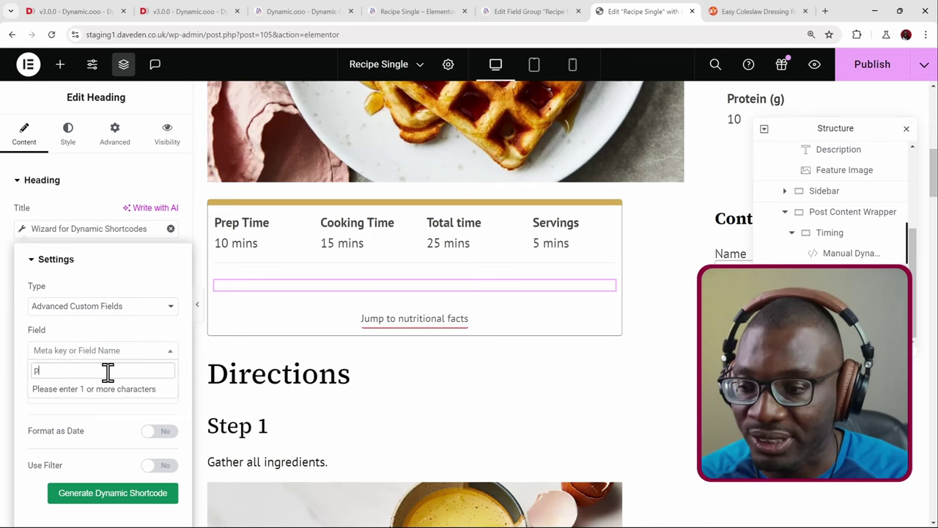
{"action": "type", "text": "rep"}
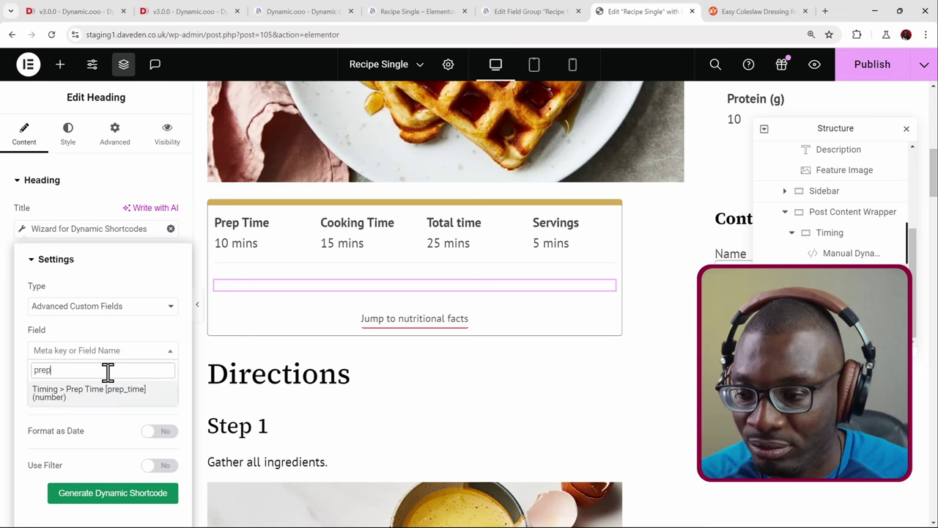
{"action": "left_click", "coordinate": [114, 400]}
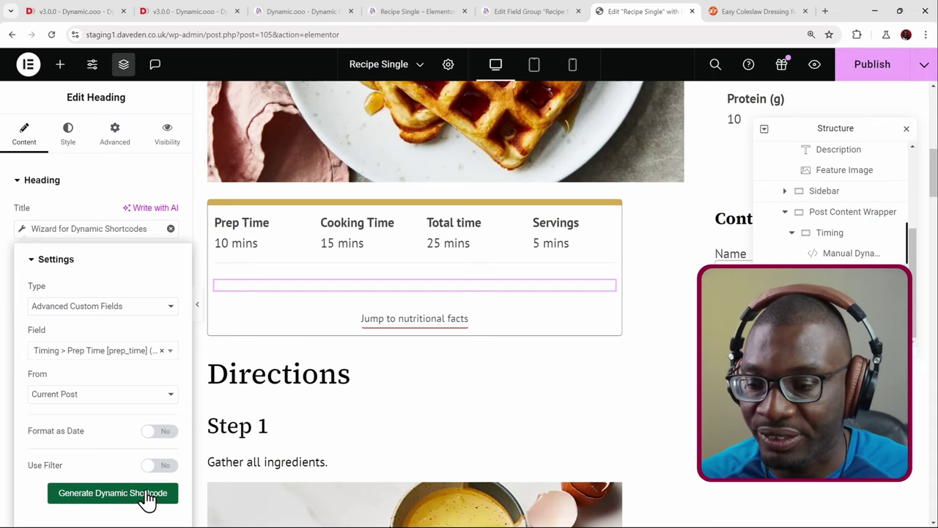
{"action": "left_click", "coordinate": [173, 489]}
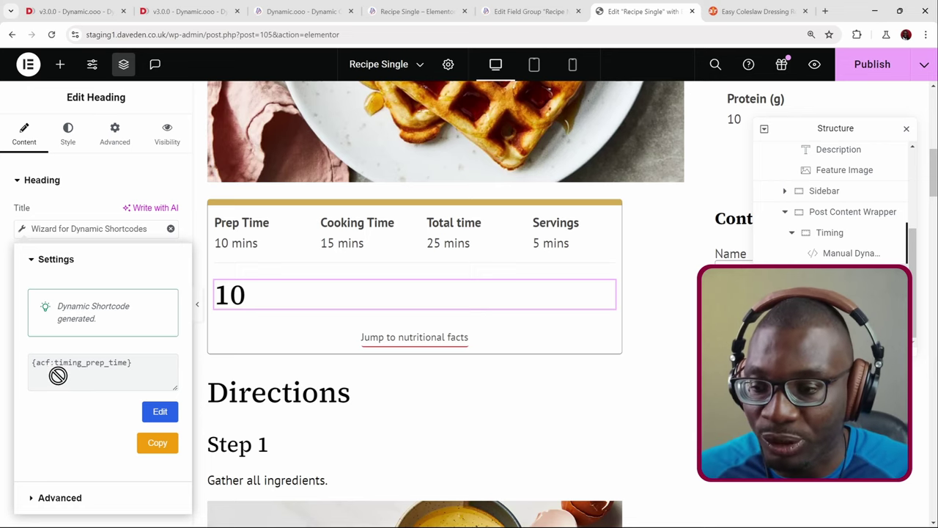
Examine the names of the Timing group's sub fields in the Recipe Meta field group, and return to the Recipe Single template.
{"action": "left_click", "coordinate": [380, 11]}
{"action": "left_click", "coordinate": [301, 11]}
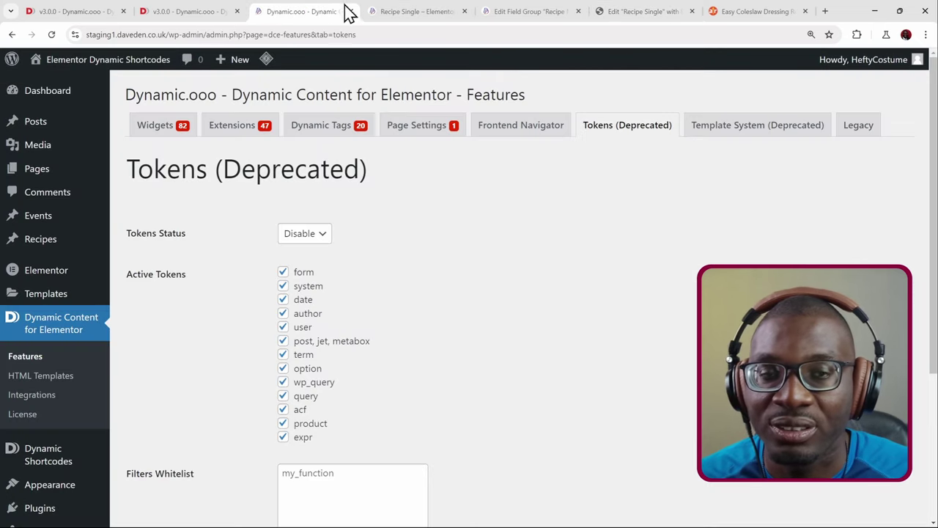
{"action": "left_click", "coordinate": [530, 11]}
{"action": "scroll", "coordinate": [246, 292], "scroll_direction": "up", "scroll_amount": 4}
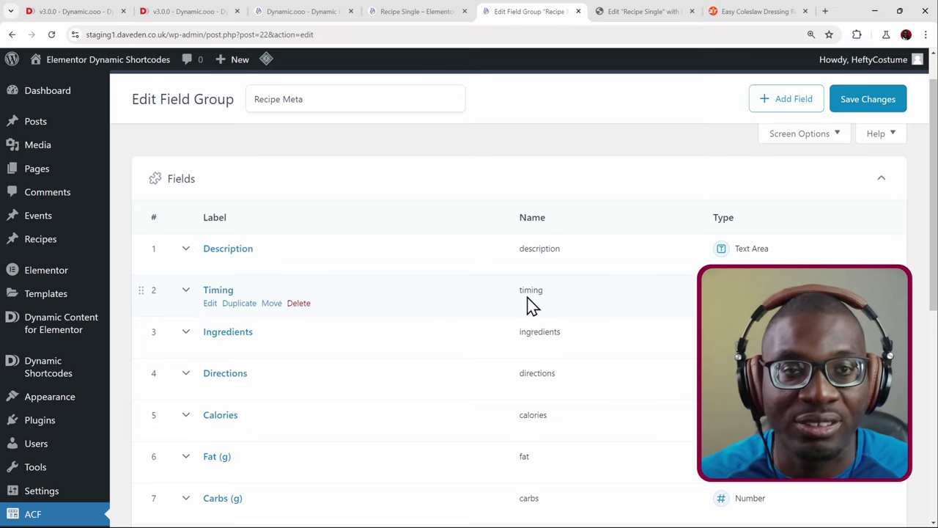
{"action": "left_click", "coordinate": [183, 292]}
{"action": "scroll", "coordinate": [384, 311], "scroll_direction": "down", "scroll_amount": 5}
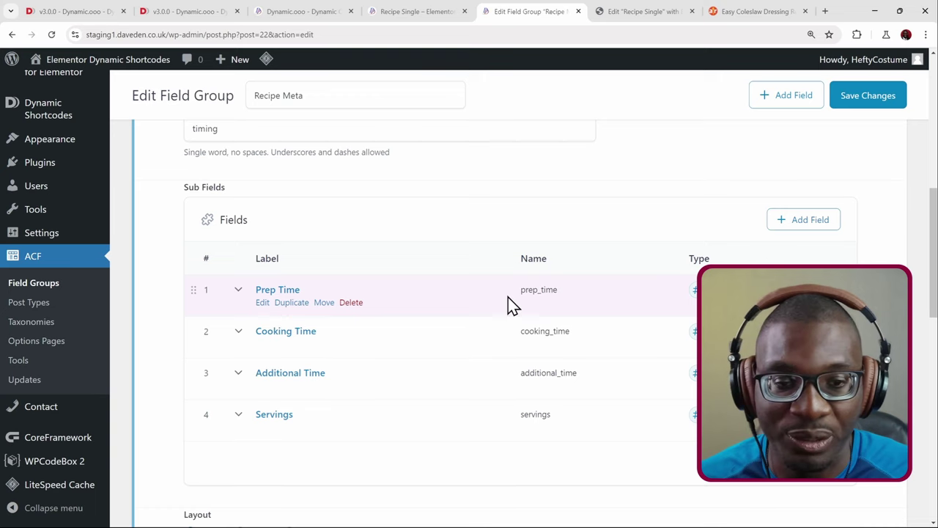
{"action": "left_click", "coordinate": [620, 11]}
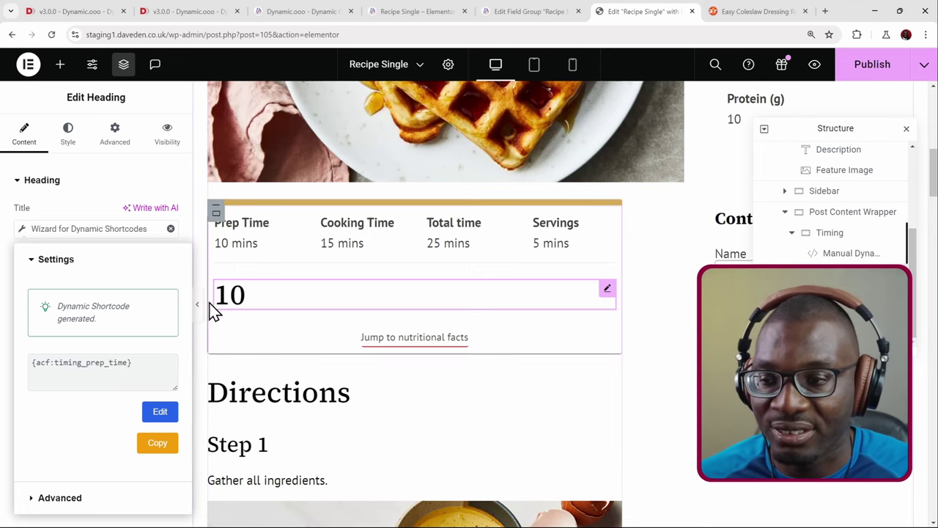
Set the heading shortcode's before text to "Prep Time <br>" and its after text to " mins", and check the result on the canvas.
{"action": "left_click", "coordinate": [60, 498]}
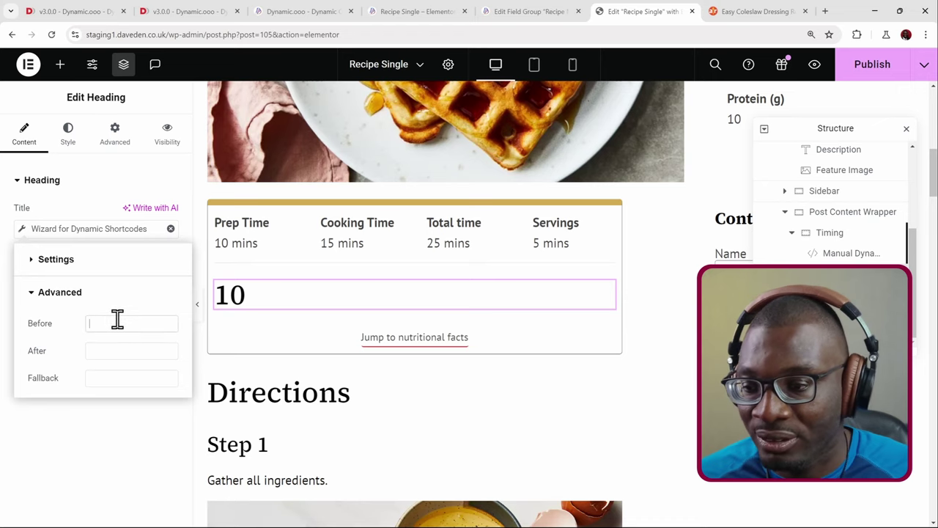
{"action": "type", "text": "Pre"}
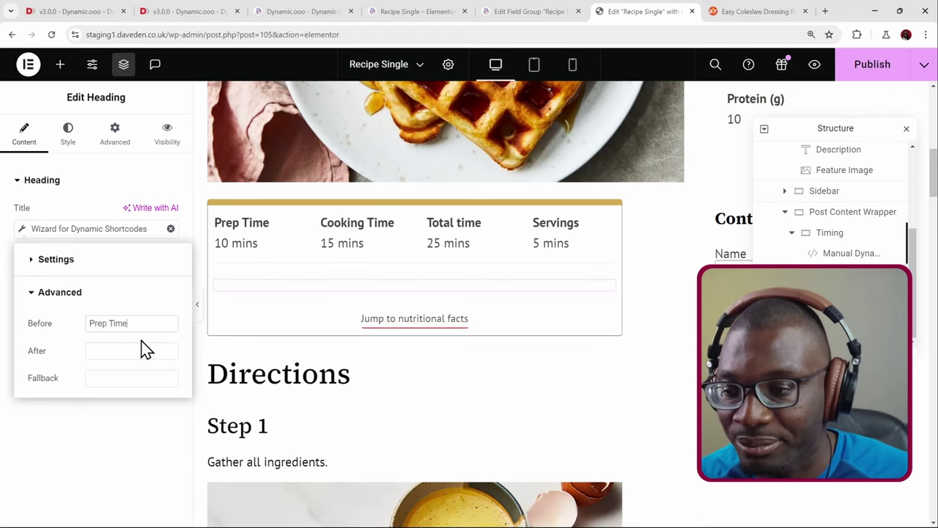
{"action": "type", "text": "p Time "}
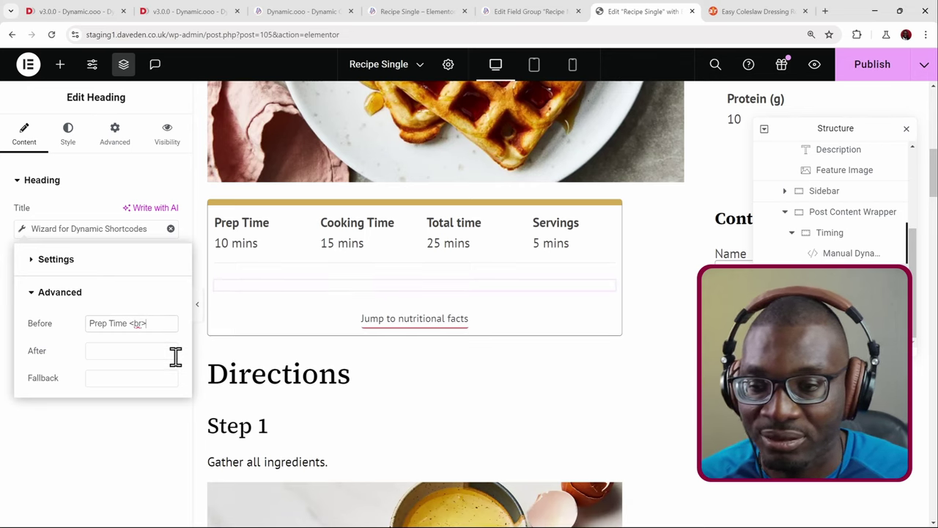
{"action": "type", "text": "<br>"}
{"action": "left_click", "coordinate": [152, 354]}
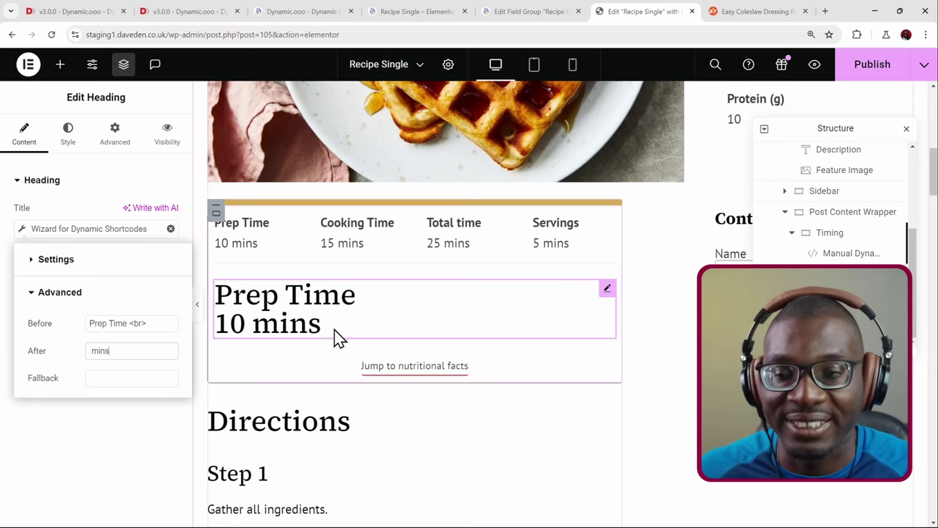
{"action": "scroll", "coordinate": [345, 341], "scroll_direction": "down", "scroll_amount": 2}
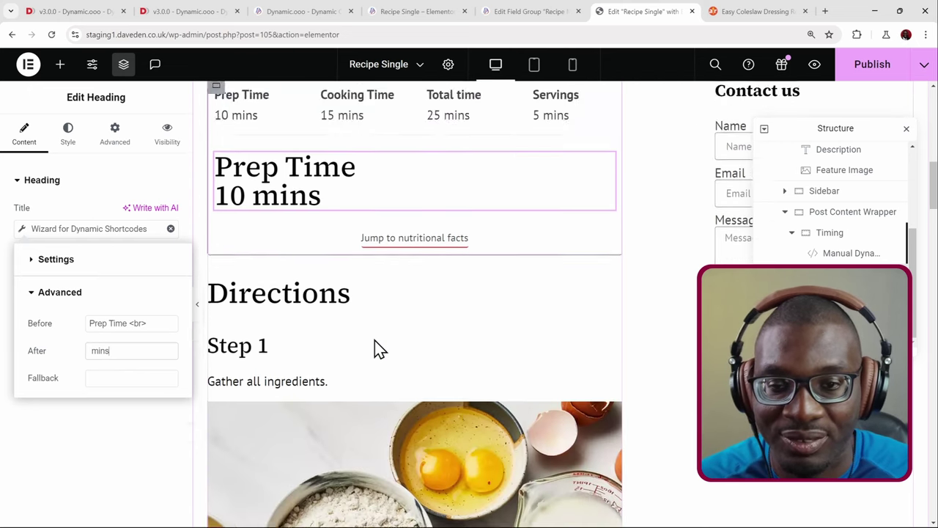
{"action": "scroll", "coordinate": [376, 346], "scroll_direction": "up", "scroll_amount": 4}
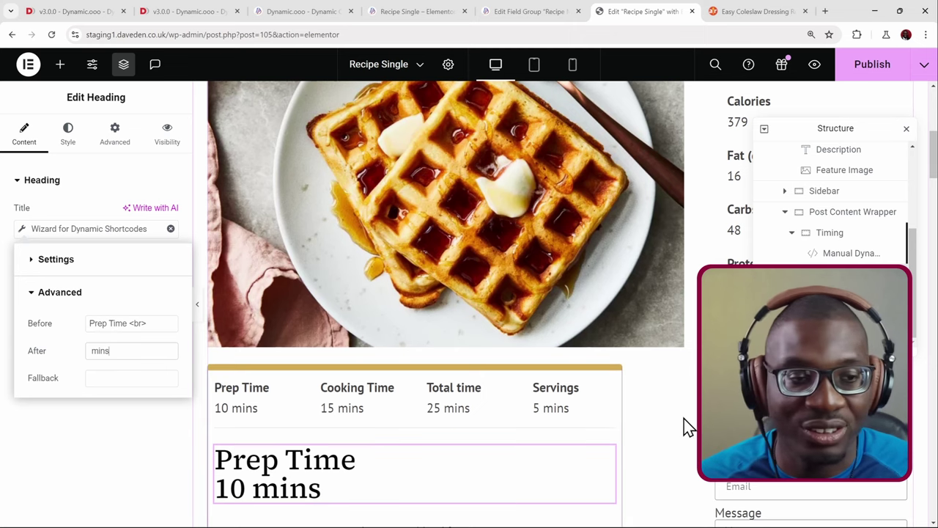
{"action": "scroll", "coordinate": [689, 428], "scroll_direction": "up", "scroll_amount": 1}
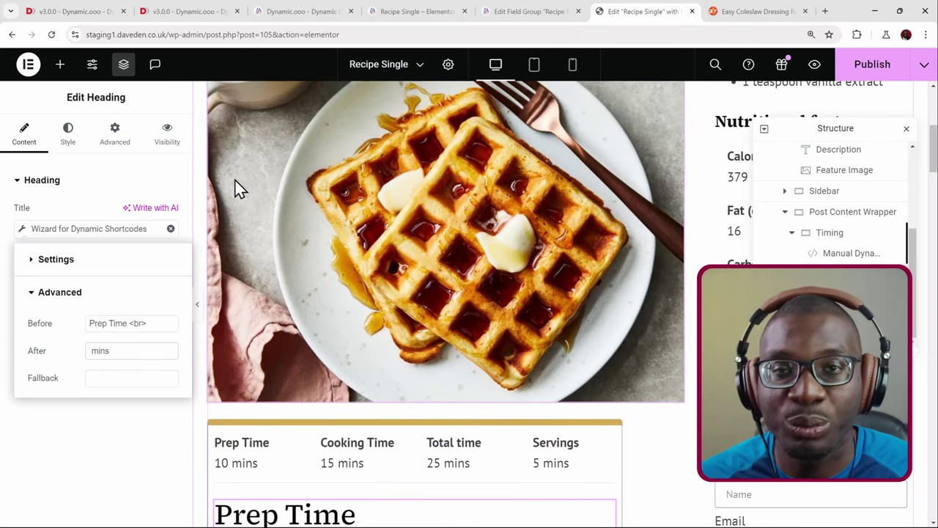
Add an ACF Fields widget above the Prep Time heading and set its ACF field to Timing > Prep Time.
{"action": "left_click", "coordinate": [61, 67]}
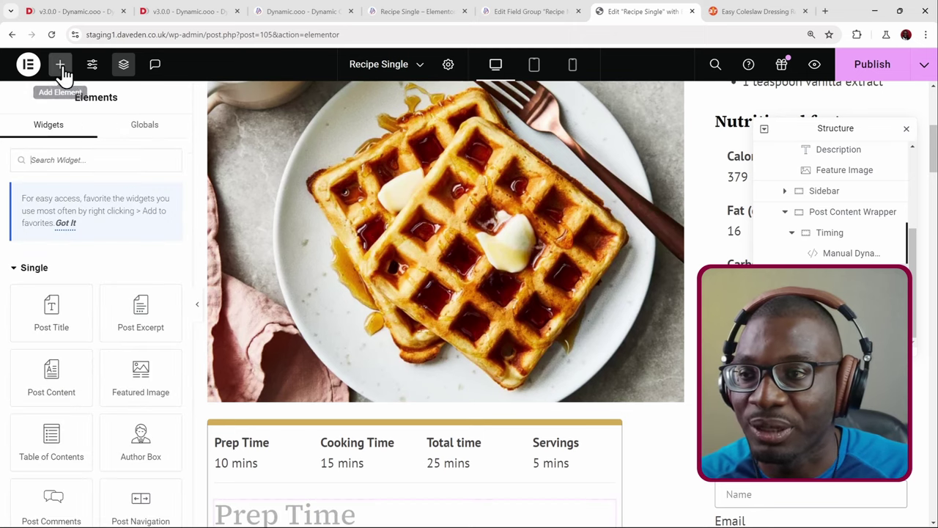
{"action": "left_click", "coordinate": [102, 166]}
{"action": "type", "text": "acf"}
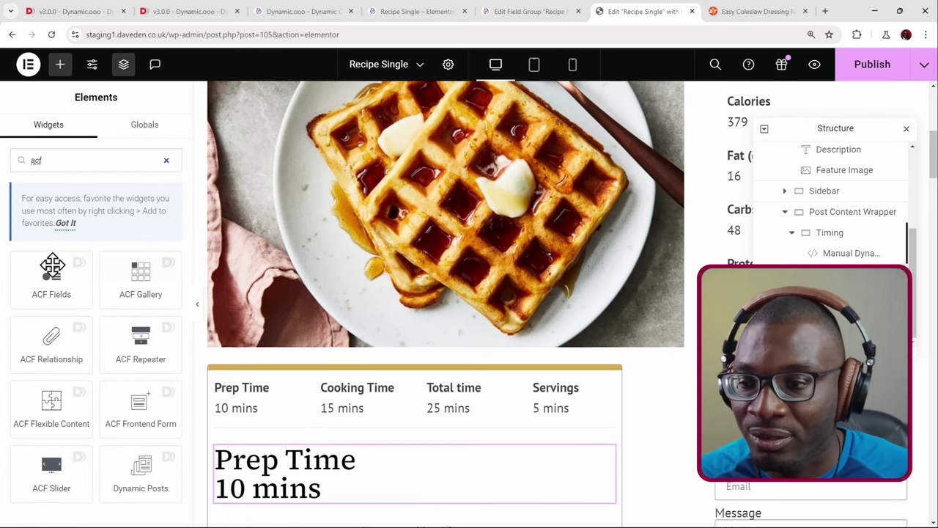
{"action": "left_click_drag", "start_coordinate": [51, 268], "coordinate": [338, 472]}
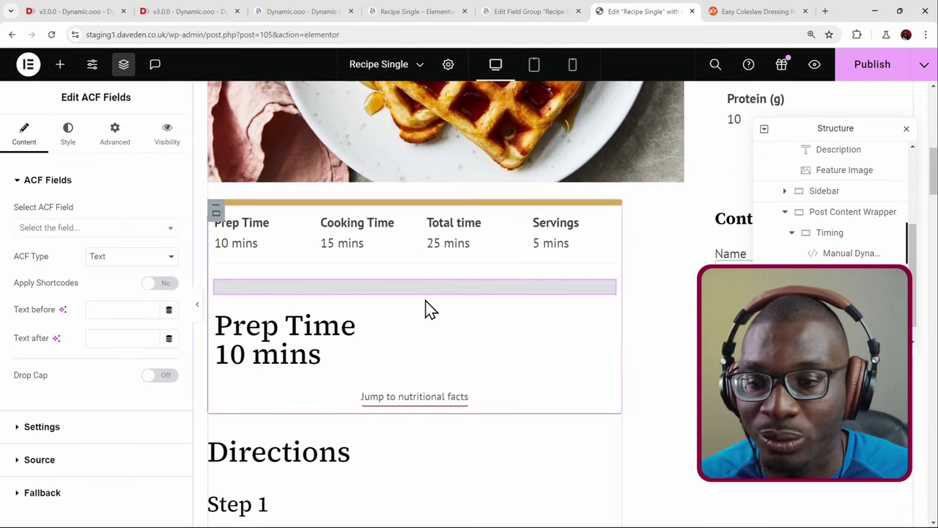
{"action": "left_click", "coordinate": [66, 228]}
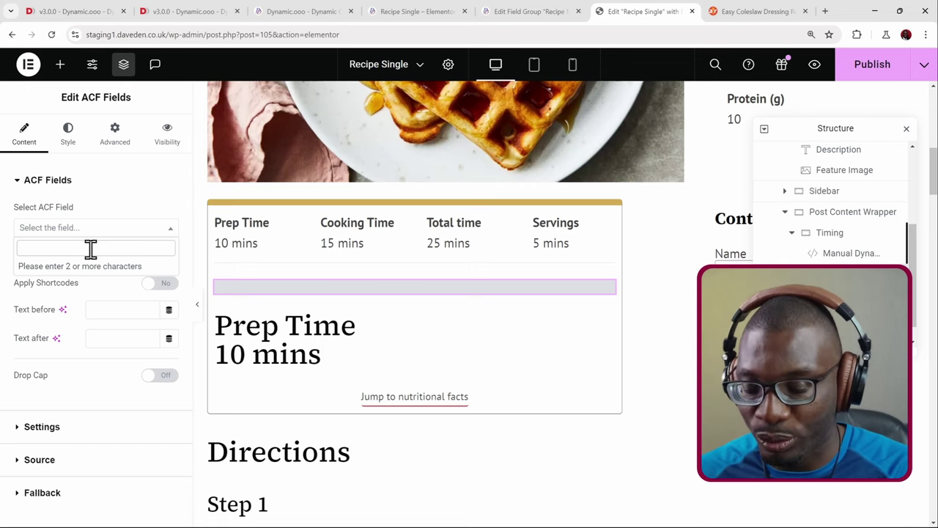
{"action": "type", "text": "prep"}
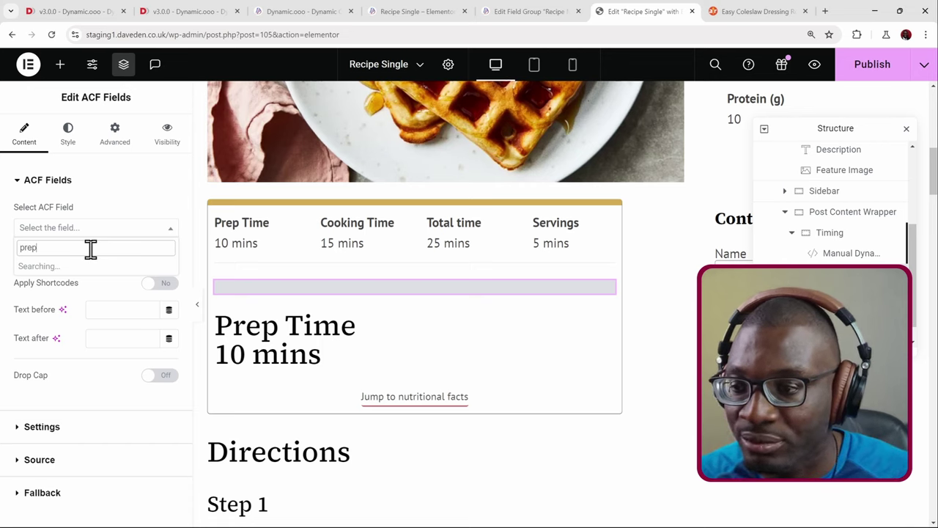
{"action": "left_click", "coordinate": [104, 269]}
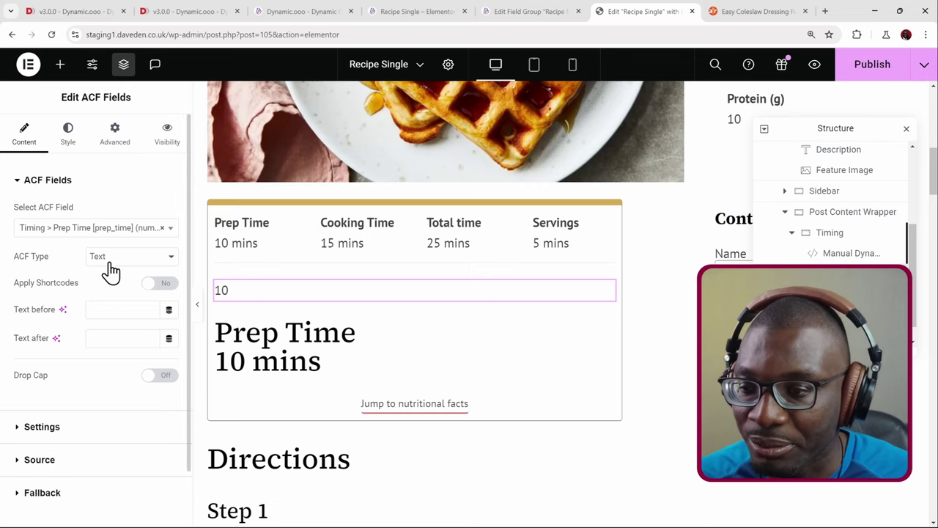
Set the ACF Fields widget's type to Number and its text before to "<strong>Prep Time</strong>", displayed as Block.
{"action": "left_click", "coordinate": [131, 258]}
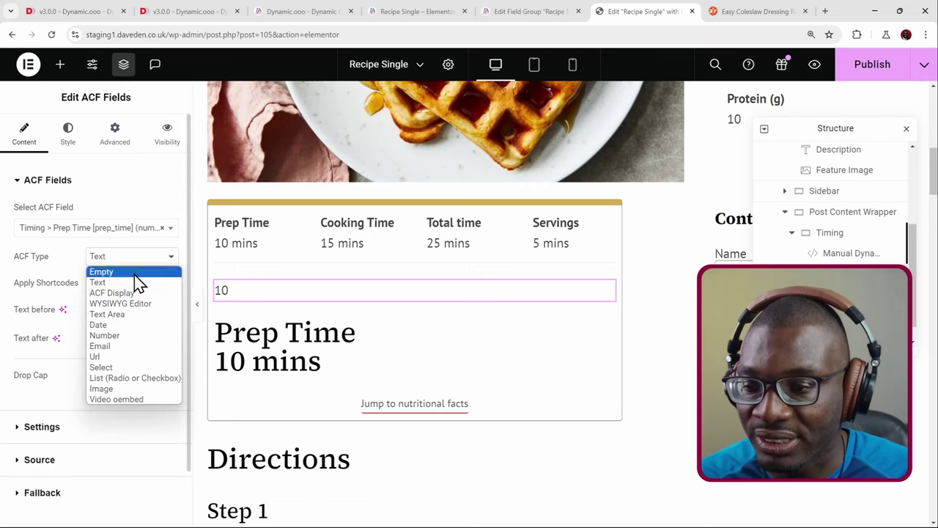
{"action": "left_click", "coordinate": [125, 336]}
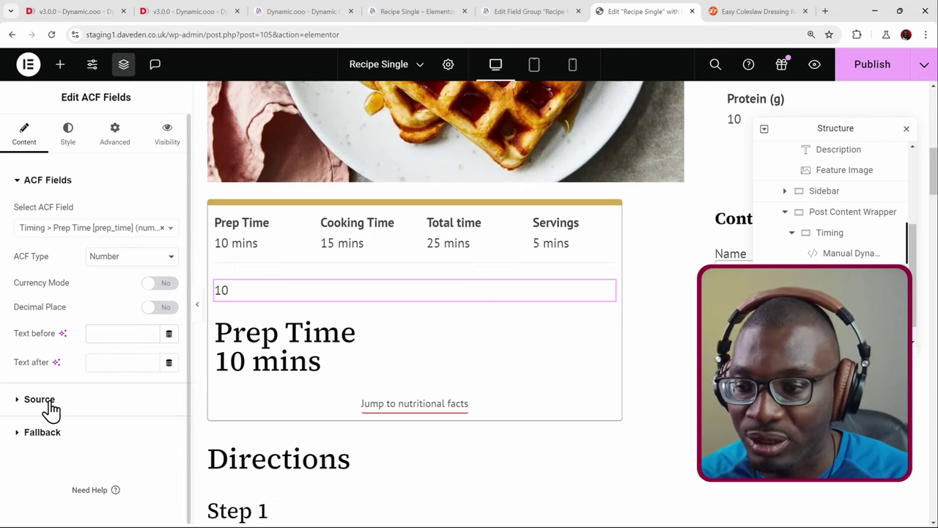
{"action": "type", "text": "<strong>Prep"}
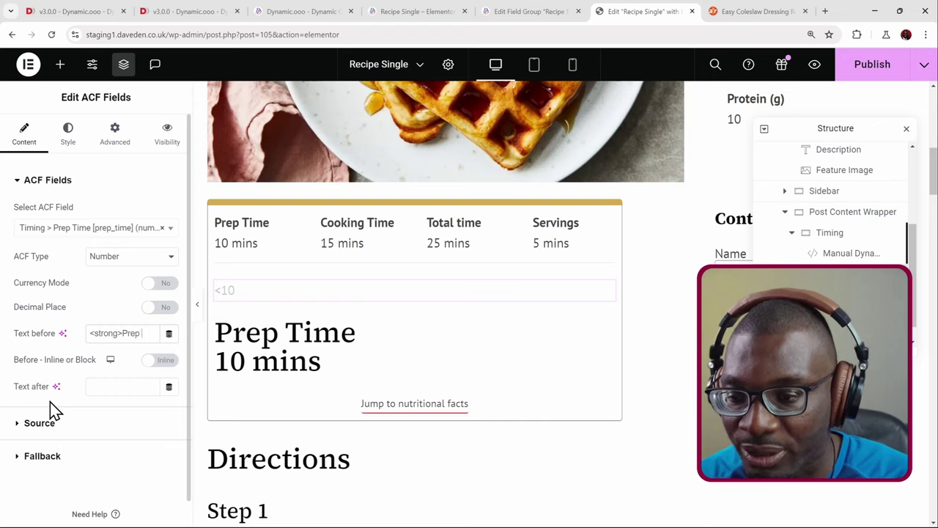
{"action": "type", "text": " Time<"}
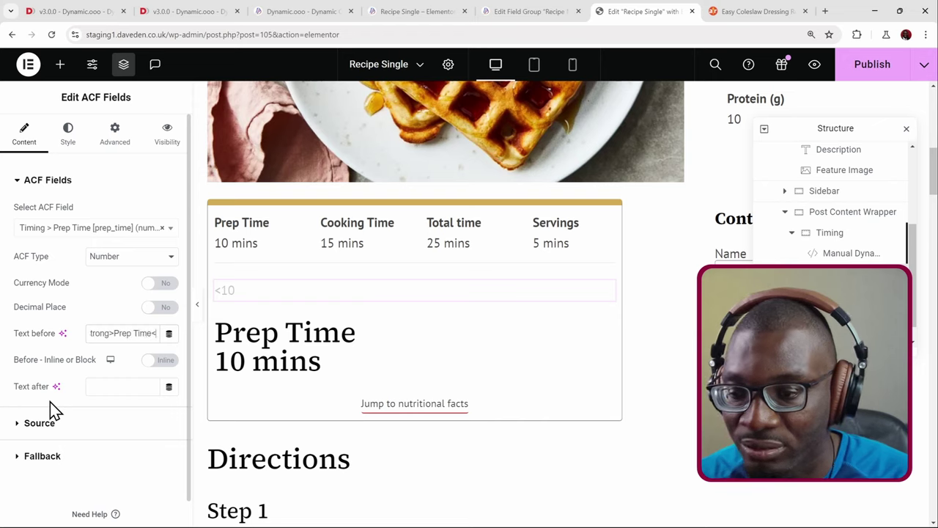
{"action": "type", "text": "/strong>"}
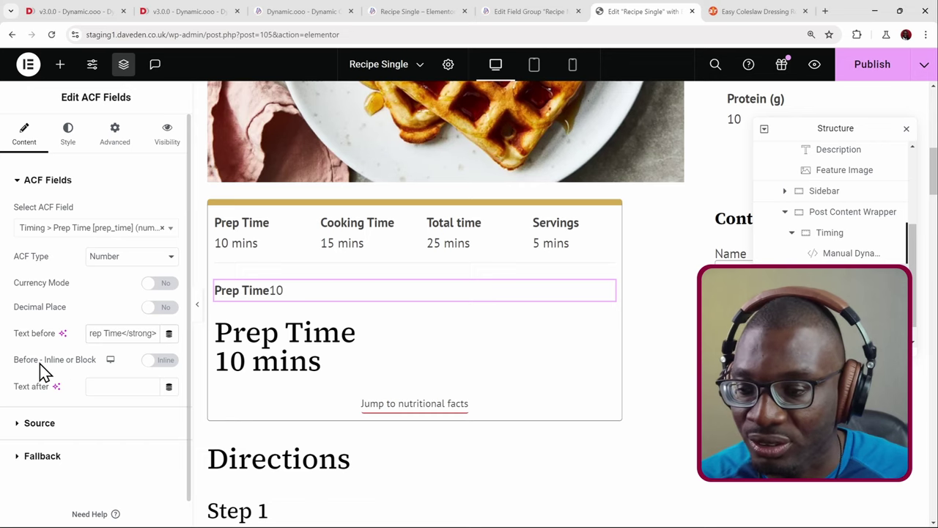
{"action": "left_click", "coordinate": [163, 362]}
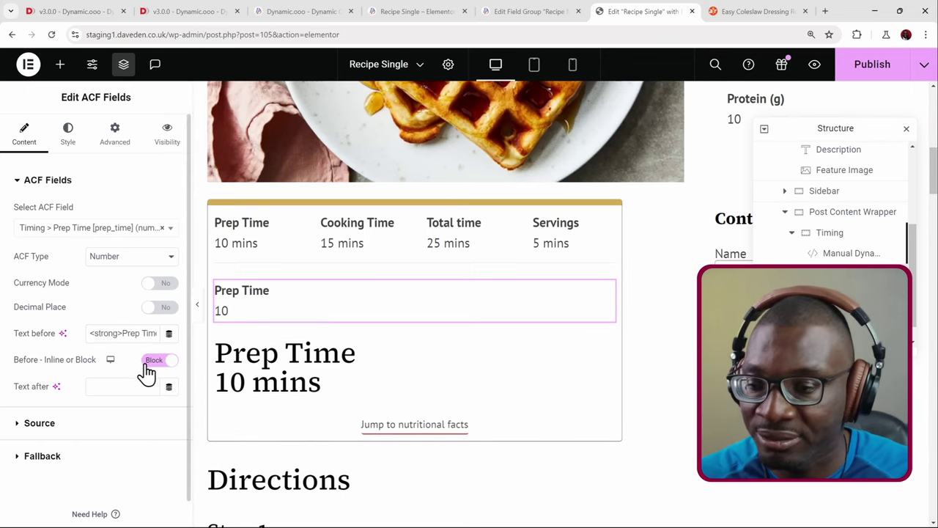
Set the ACF Fields widget's text after to " mins".
{"action": "scroll", "coordinate": [143, 378], "scroll_direction": "down", "scroll_amount": 1}
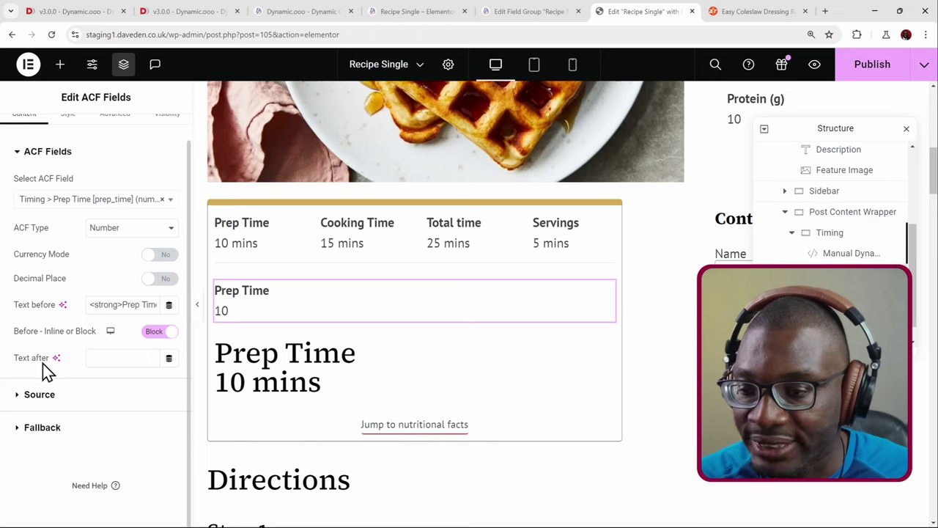
{"action": "left_click", "coordinate": [138, 357]}
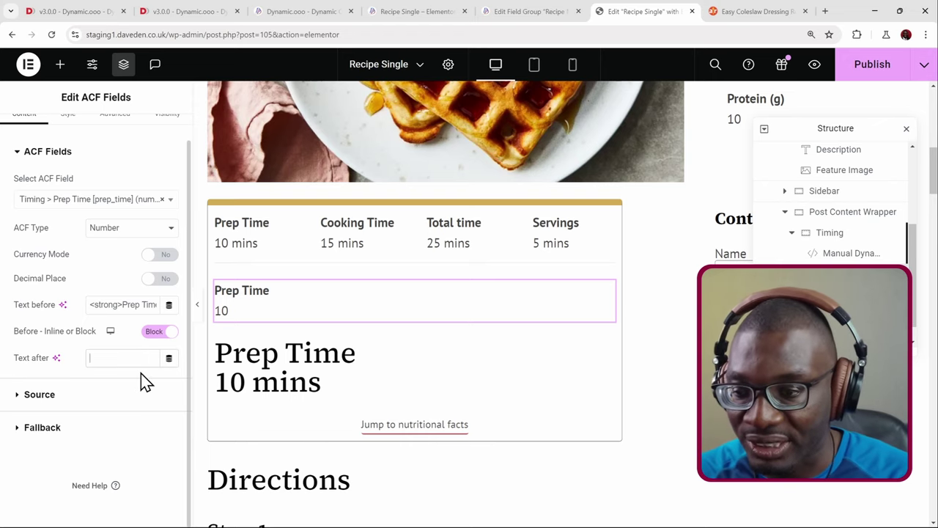
{"action": "type", "text": "mins"}
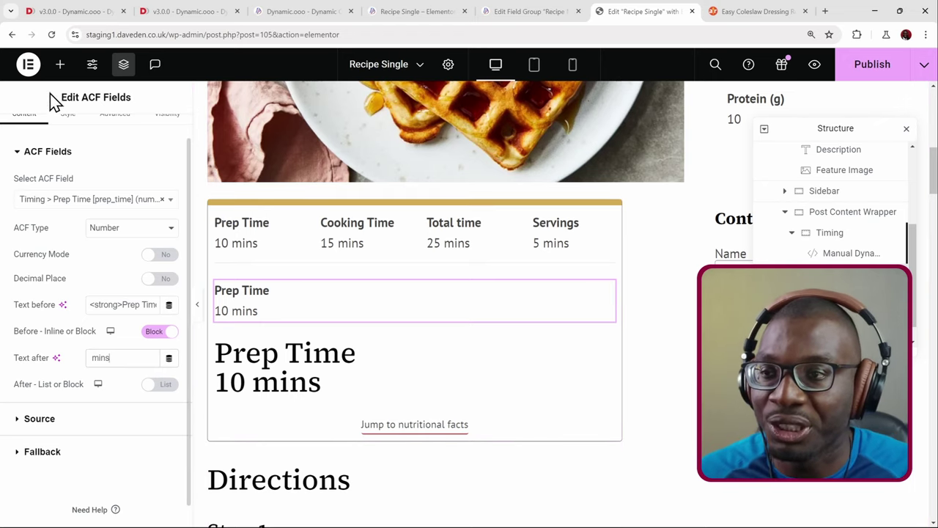
Add a Heading widget between the ACF Fields widget and the Prep Time heading, with Dynamic Shortcodes as its title source.
{"action": "left_click", "coordinate": [59, 66]}
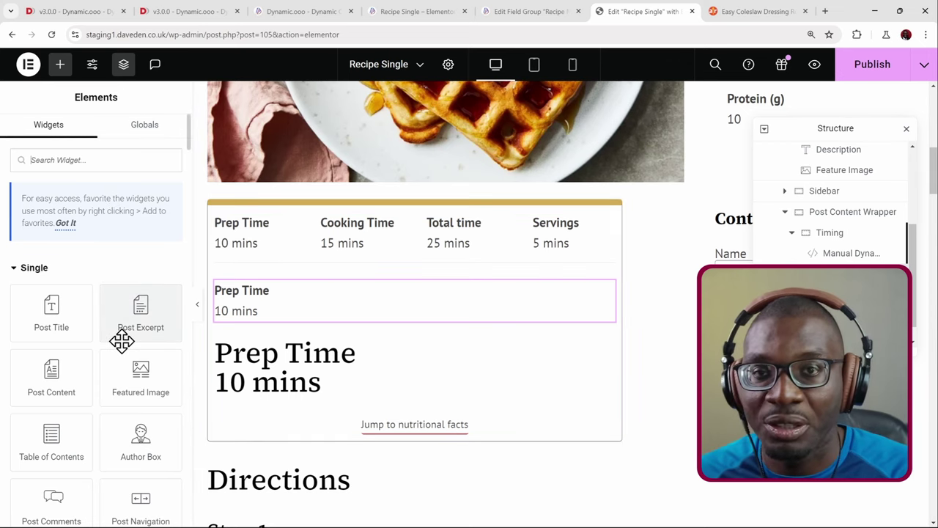
{"action": "type", "text": "headin"}
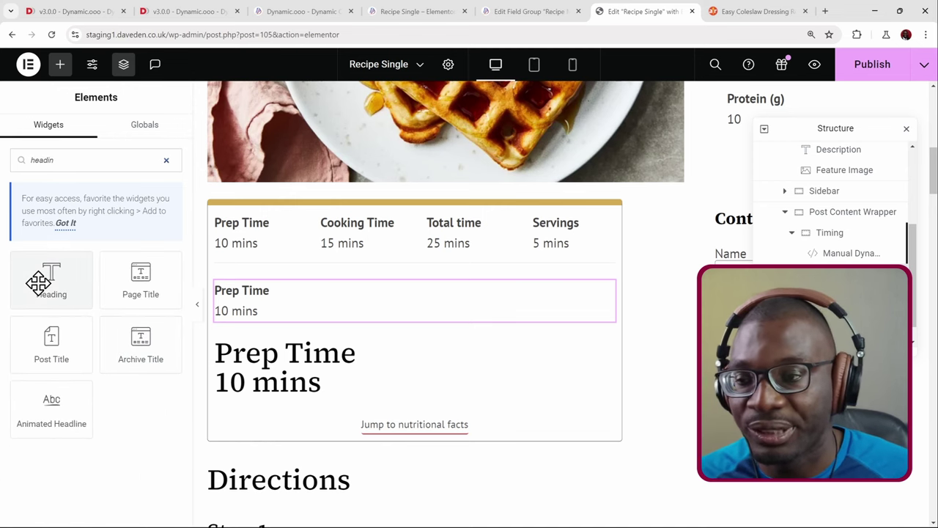
{"action": "left_click_drag", "start_coordinate": [38, 281], "coordinate": [195, 289]}
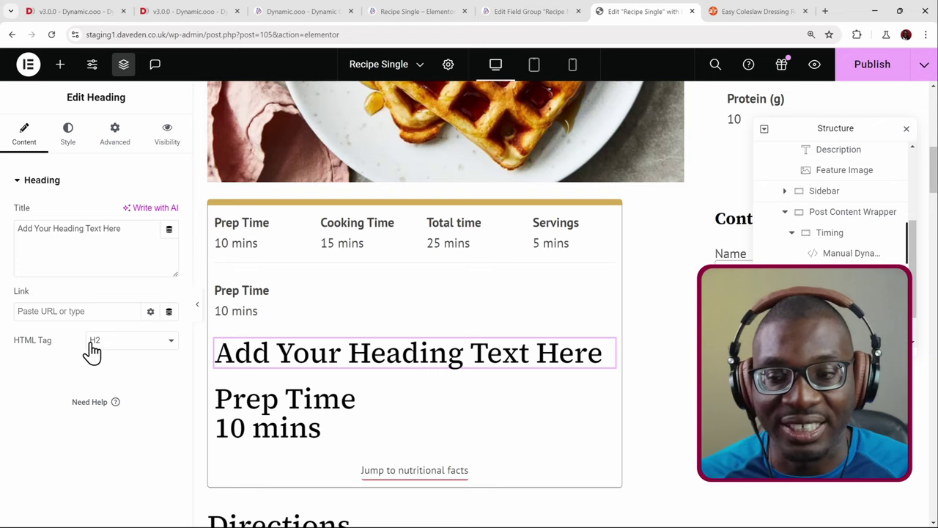
{"action": "left_click", "coordinate": [170, 233]}
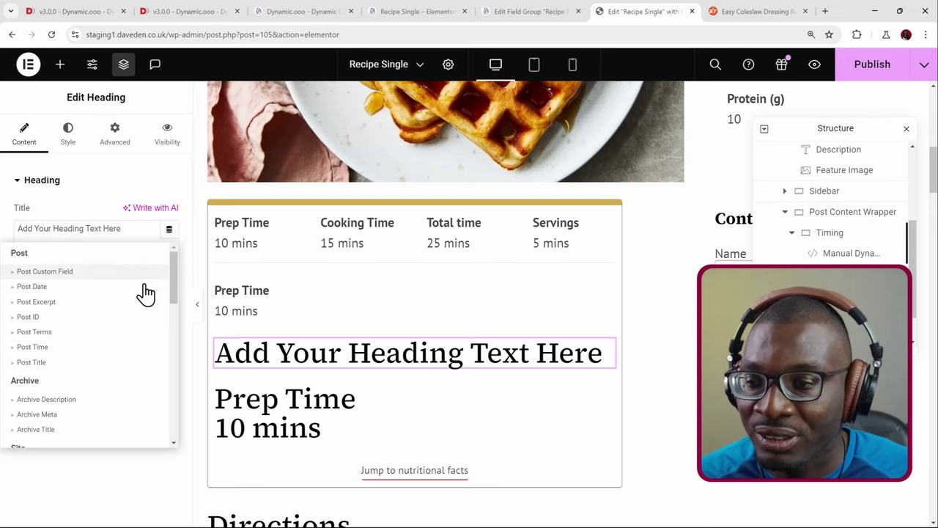
{"action": "scroll", "coordinate": [96, 366], "scroll_direction": "down", "scroll_amount": 10}
{"action": "scroll", "coordinate": [77, 396], "scroll_direction": "down", "scroll_amount": 2}
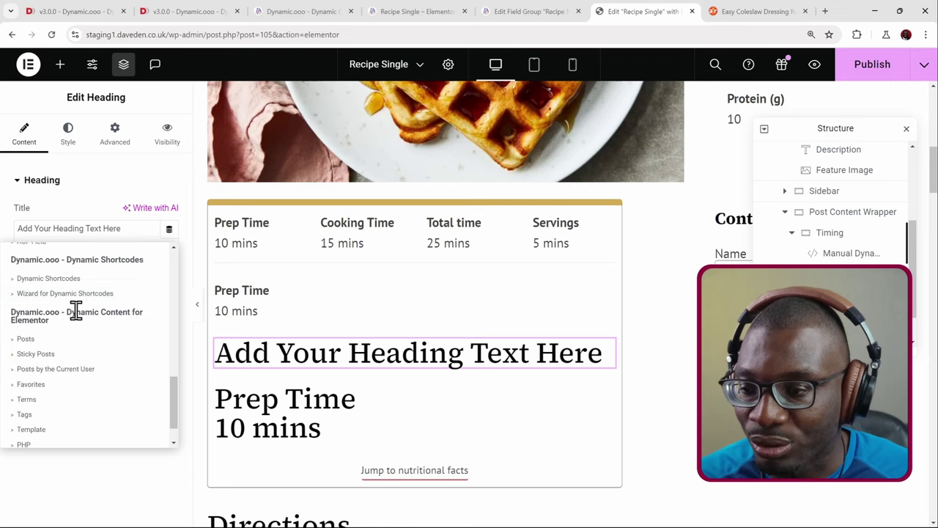
{"action": "left_click", "coordinate": [78, 276]}
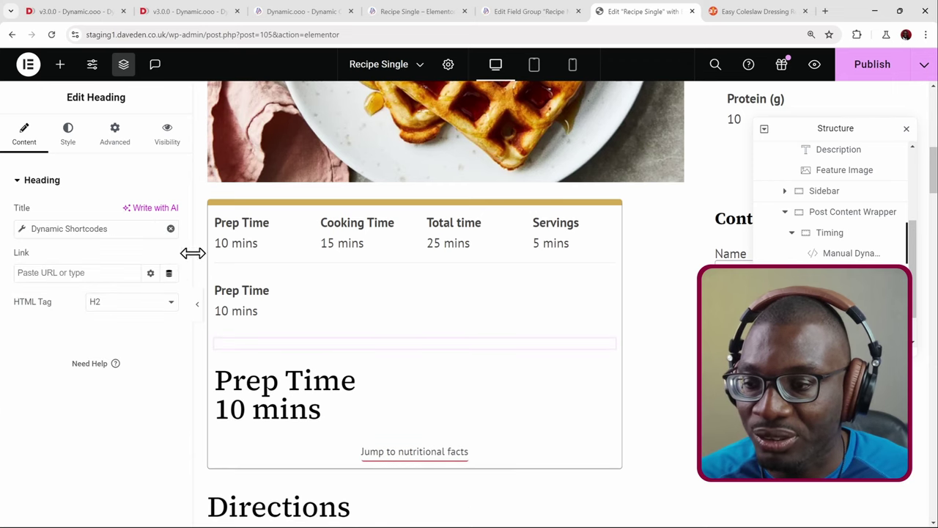
Enter a shortcode in the new heading that adds both times: {+: {acf:timing_prep_time} {acf:timing_cooking_time}}.
{"action": "left_click", "coordinate": [20, 231]}
{"action": "left_click", "coordinate": [90, 342]}
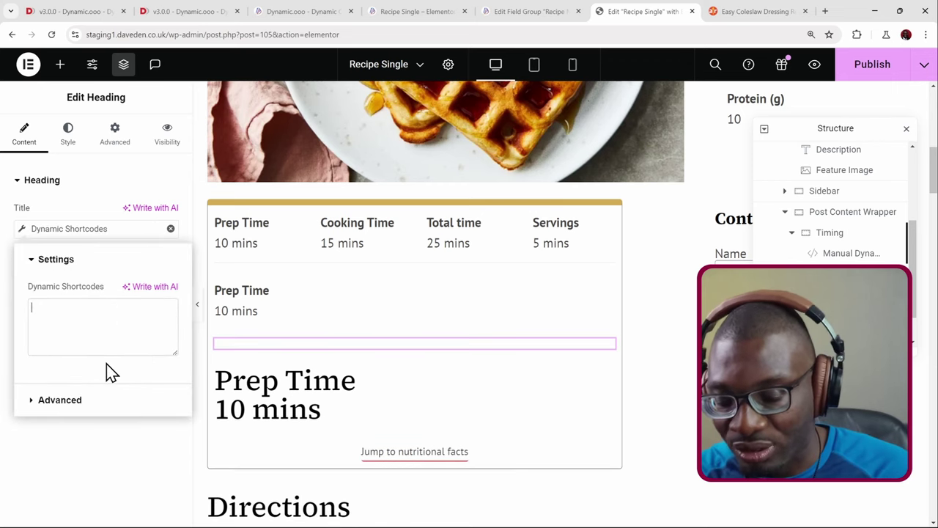
{"action": "type", "text": "{"}
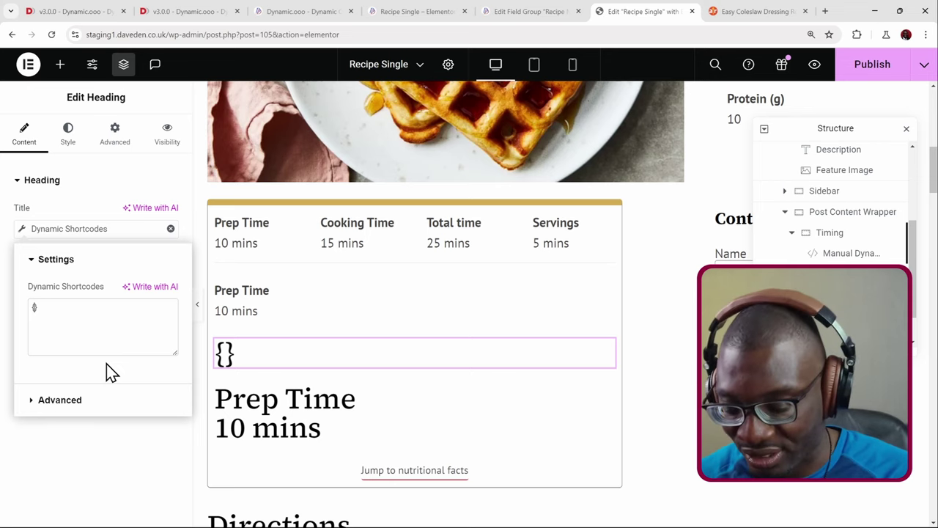
{"action": "type", "text": "+"}
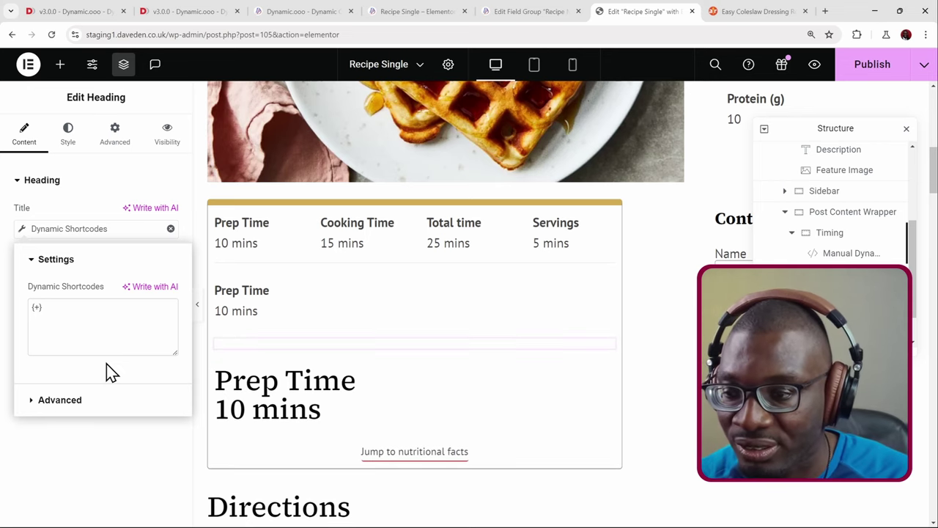
{"action": "type", "text": ":"}
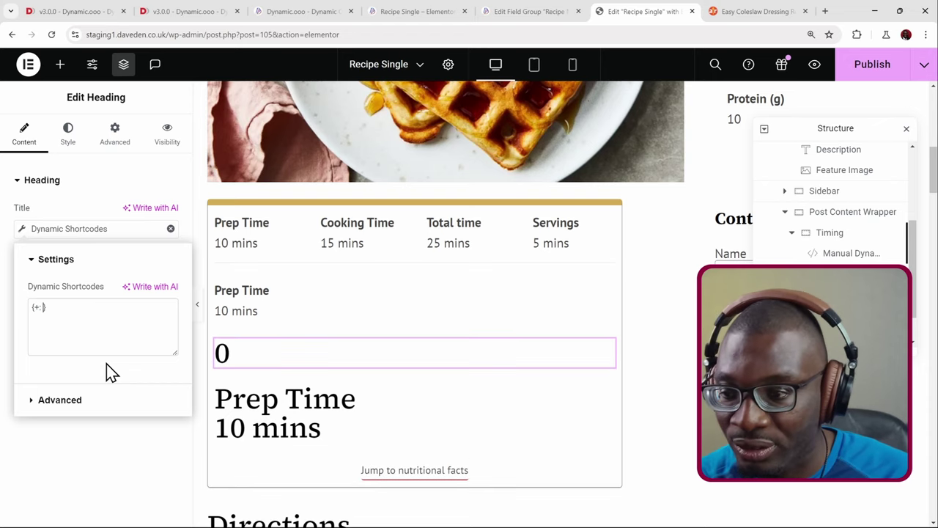
{"action": "type", "text": " ()"}
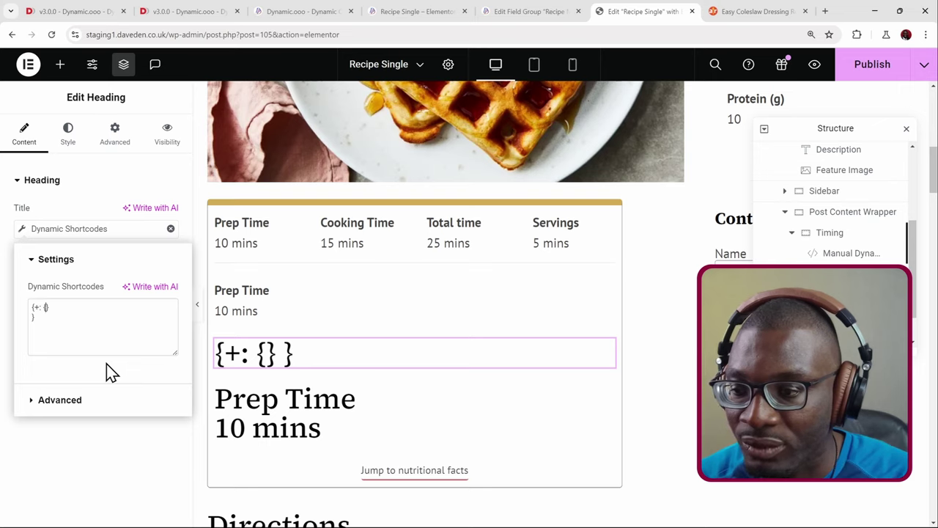
{"action": "type", "text": "acf:t"}
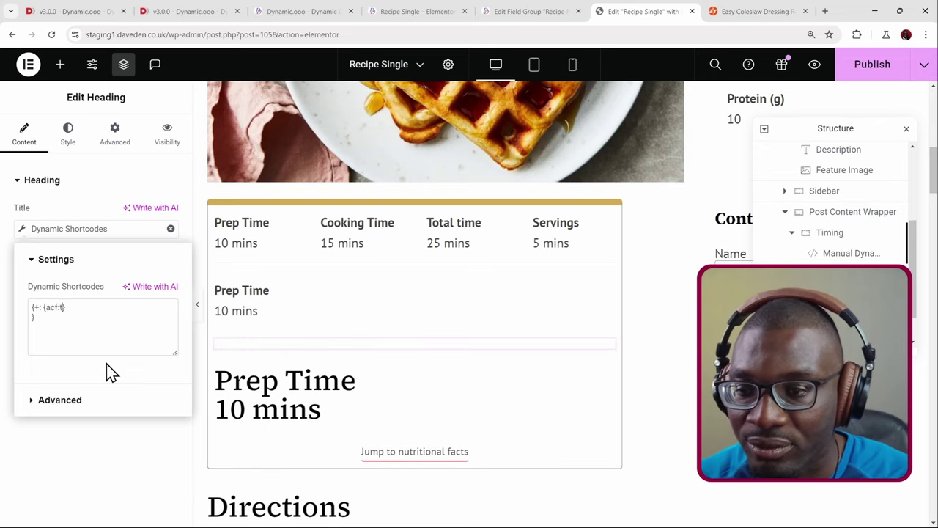
{"action": "type", "text": "iming_pr"}
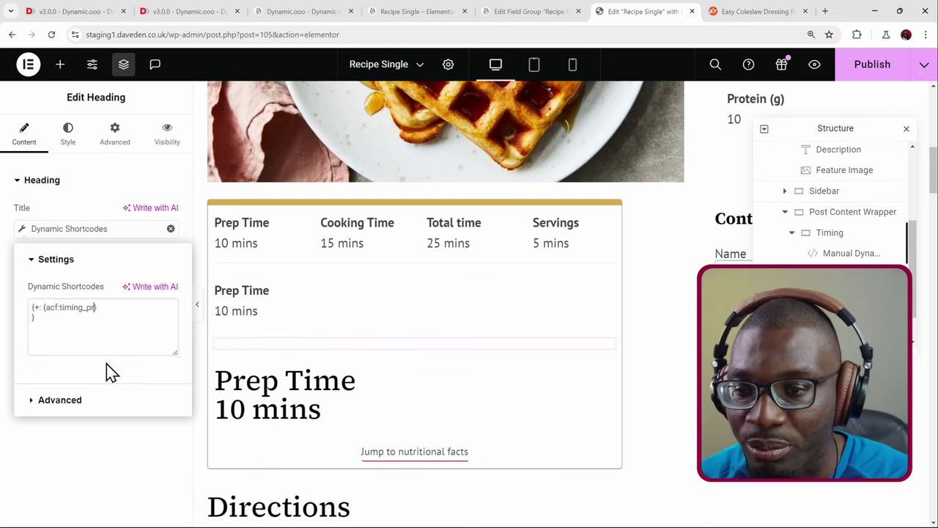
{"action": "type", "text": "ep_time}"}
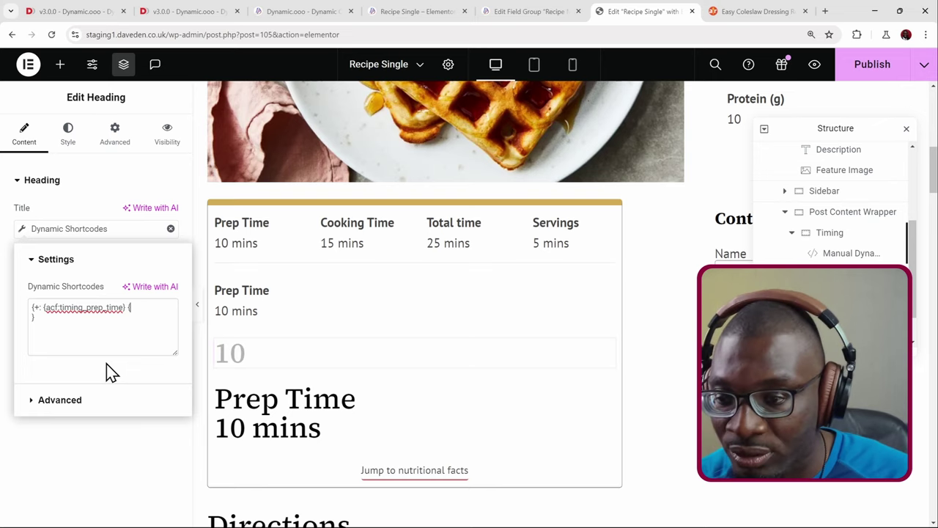
{"action": "type", "text": " {acf:"}
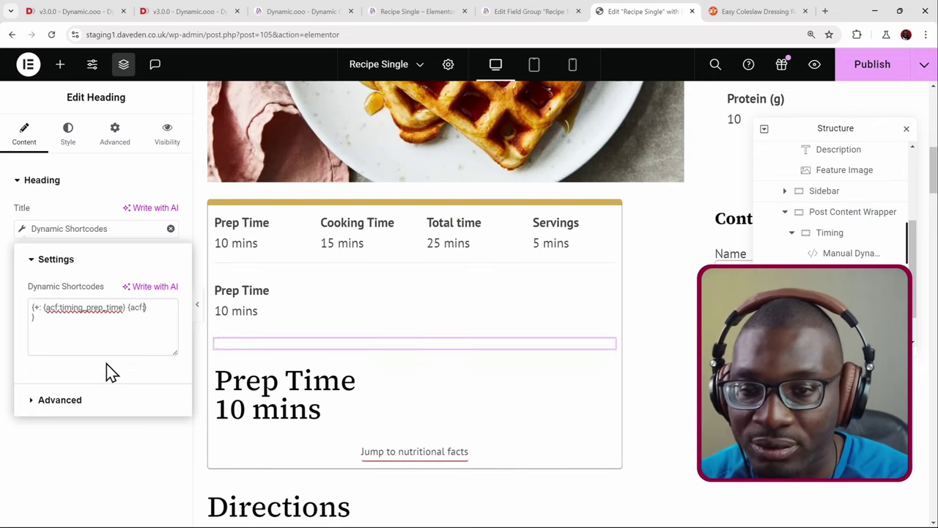
{"action": "type", "text": "timing_"}
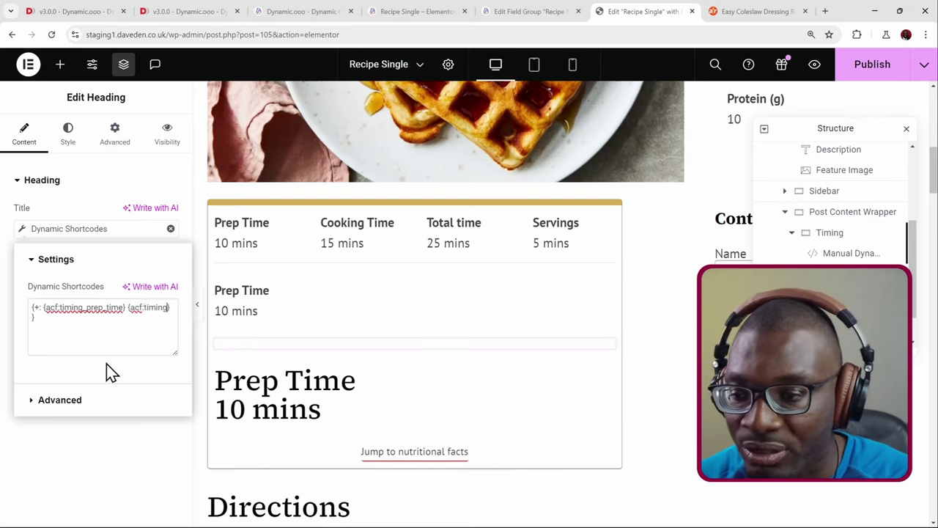
{"action": "type", "text": "cooking"}
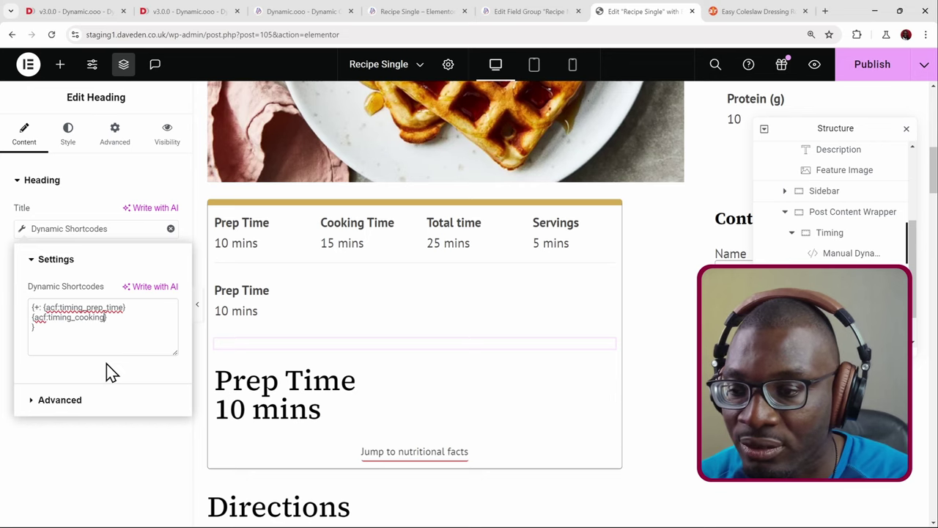
{"action": "type", "text": "_time"}
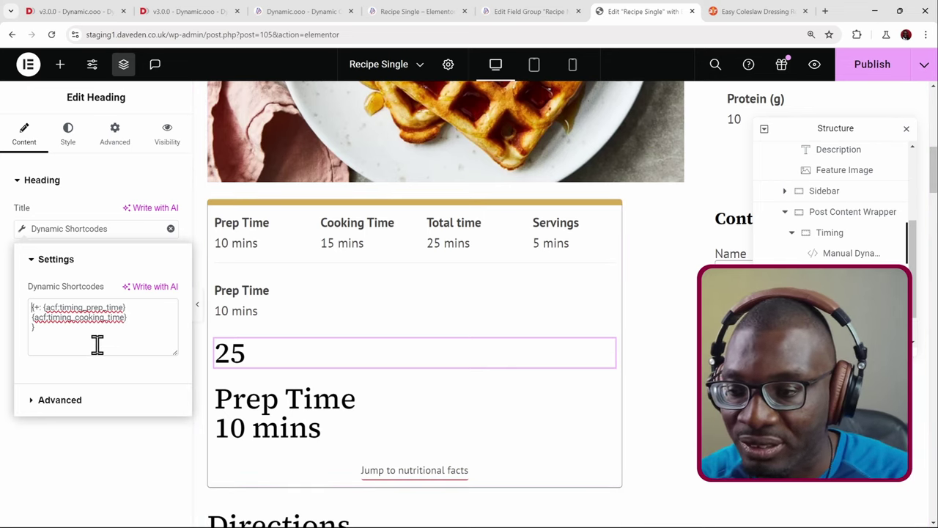
Put "<strong>Total time</strong>" on its own line before the addition shortcode and " mins" after it.
{"action": "type", "text": "<strong>"}
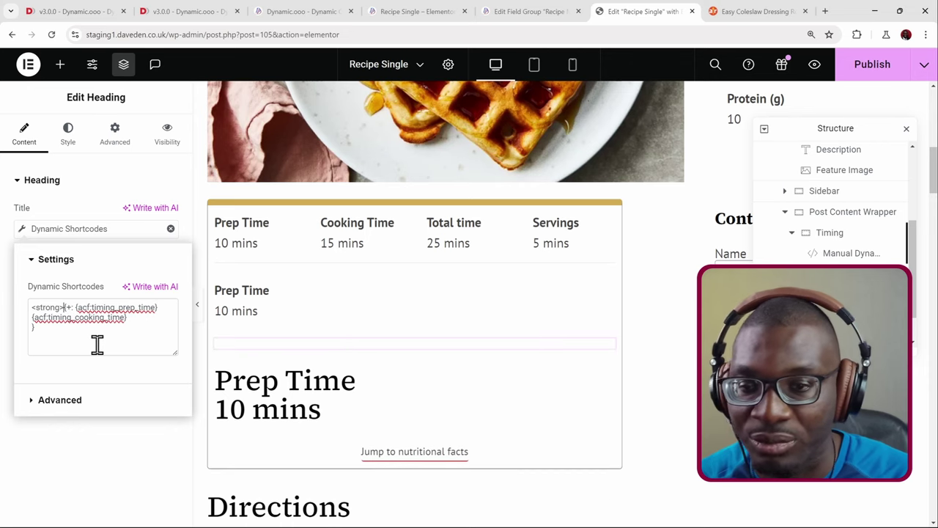
{"action": "type", "text": "Tota"}
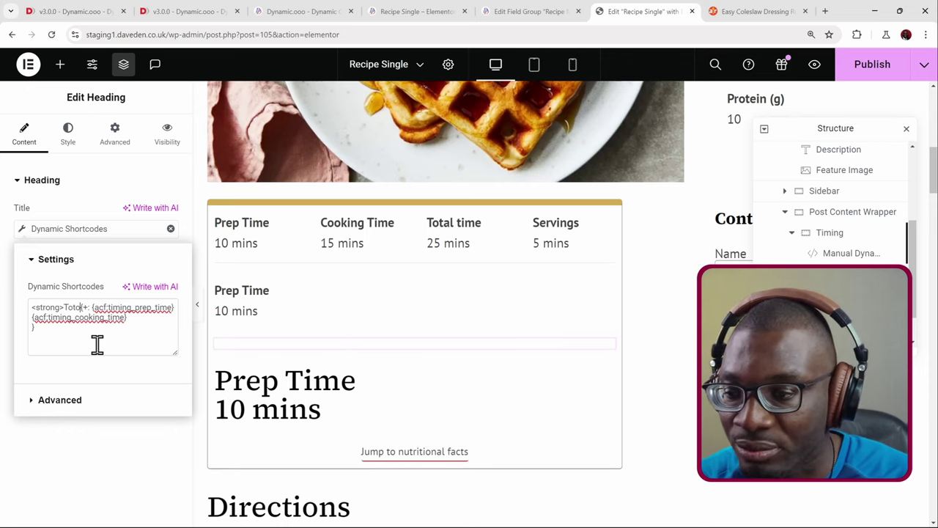
{"action": "type", "text": "l time"}
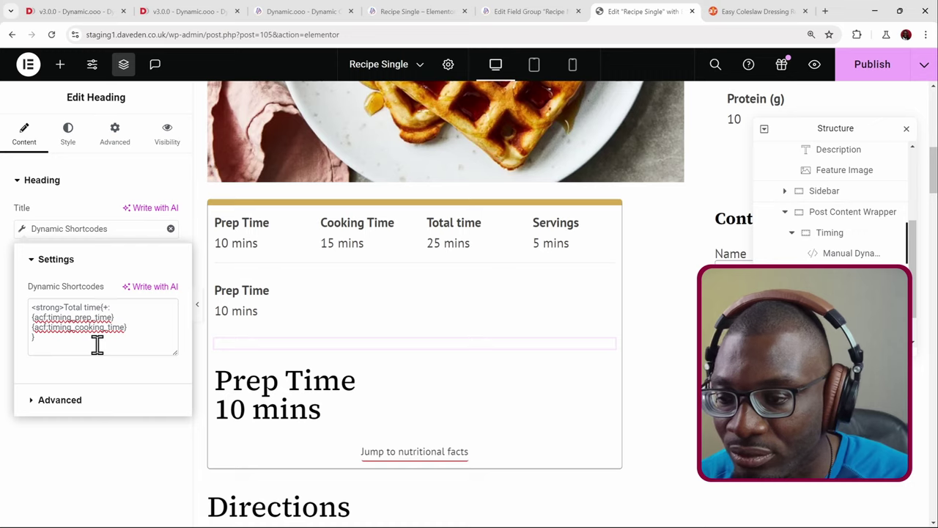
{"action": "type", "text": "</stro"}
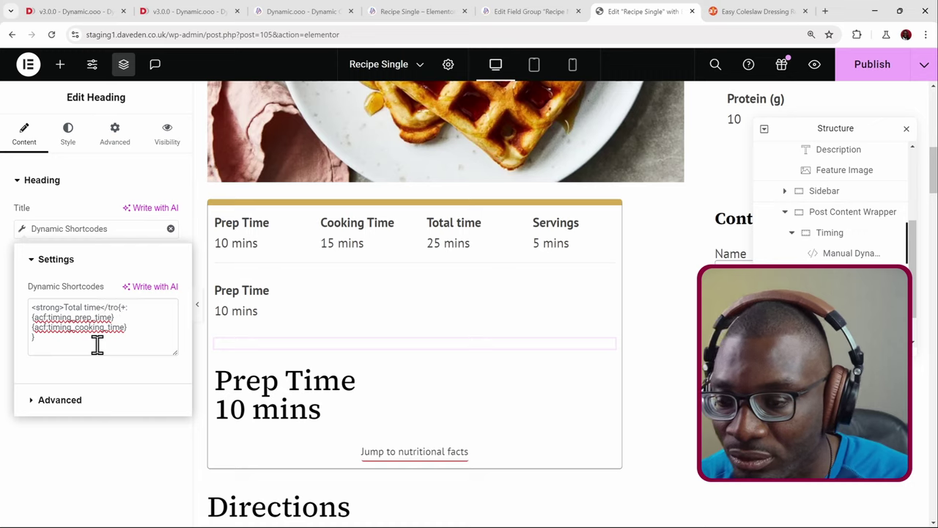
{"action": "type", "text": "ng>"}
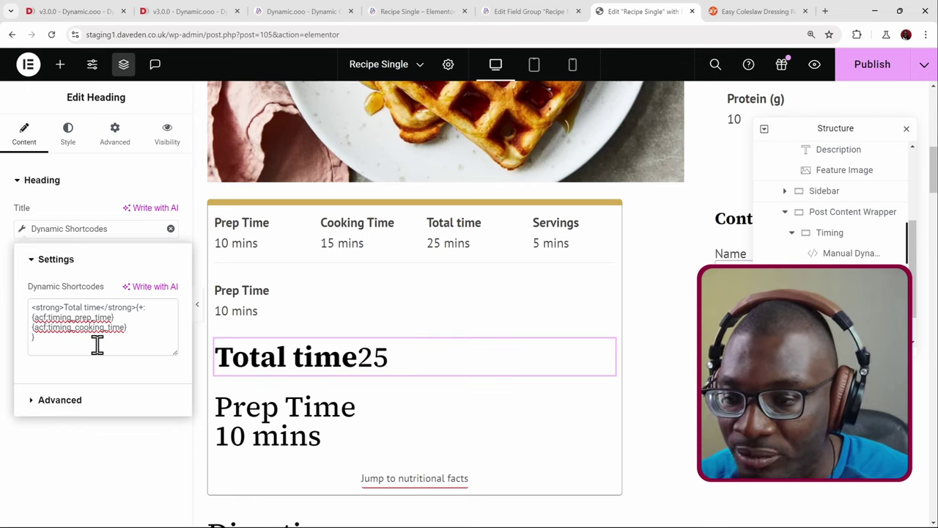
{"action": "key", "text": "Return"}
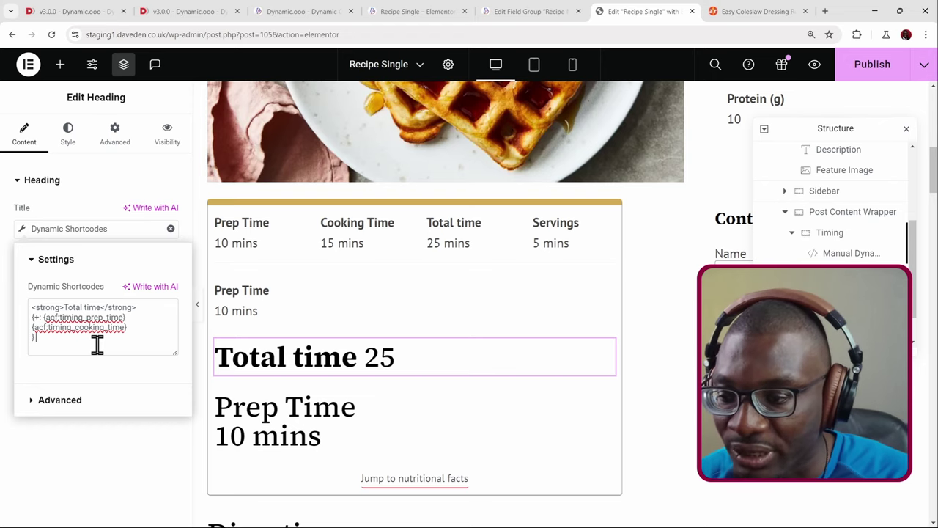
{"action": "type", "text": "mins"}
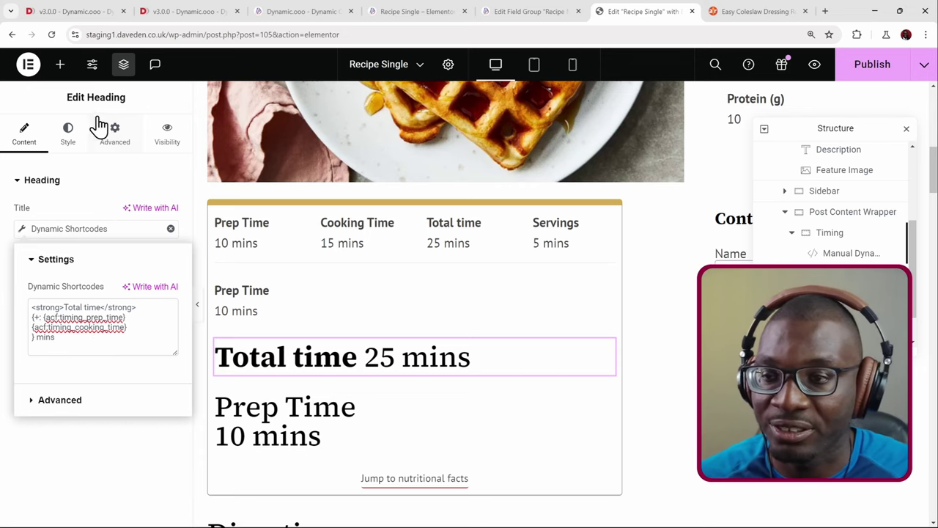
Add custom CSS to the Total time heading that puts its strong text on its own line: selector strong{ display: block; }.
{"action": "left_click", "coordinate": [114, 136]}
{"action": "scroll", "coordinate": [117, 352], "scroll_direction": "down", "scroll_amount": 10}
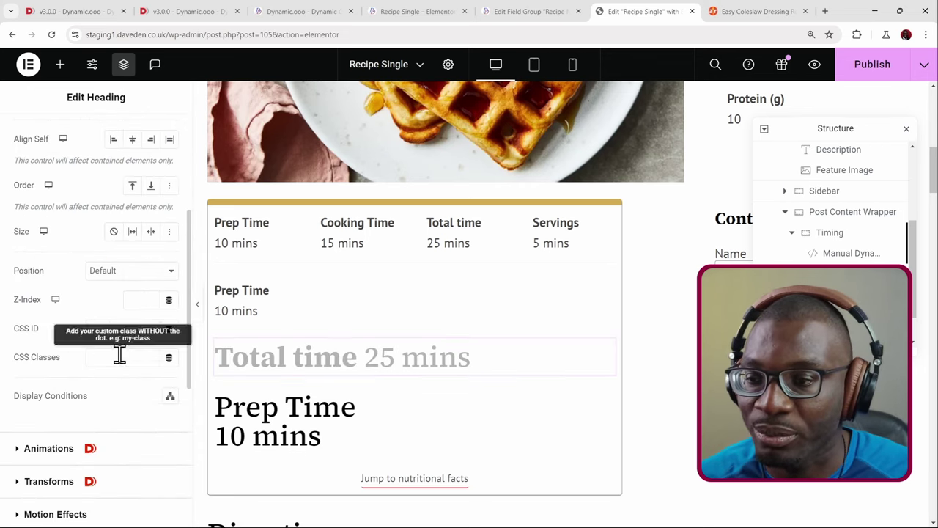
{"action": "left_click", "coordinate": [77, 429]}
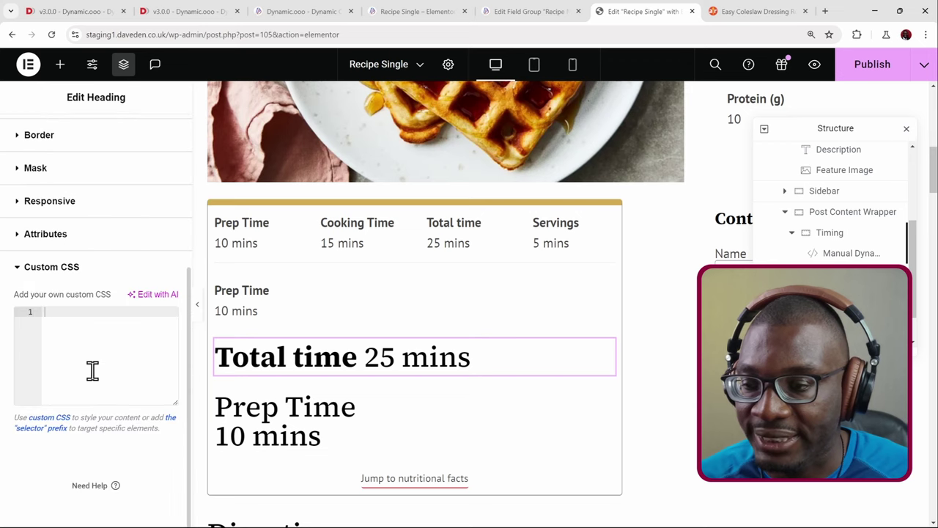
{"action": "type", "text": "sele"}
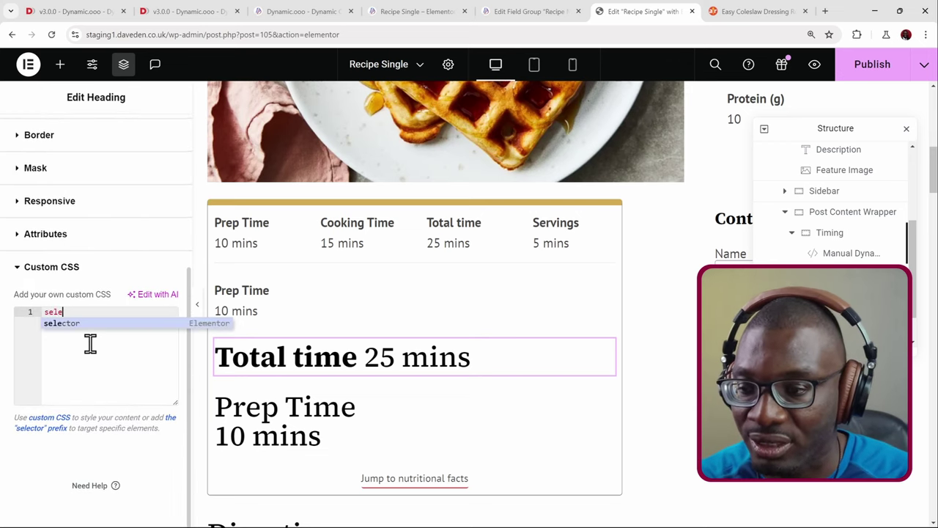
{"action": "type", "text": "ctor strong{"}
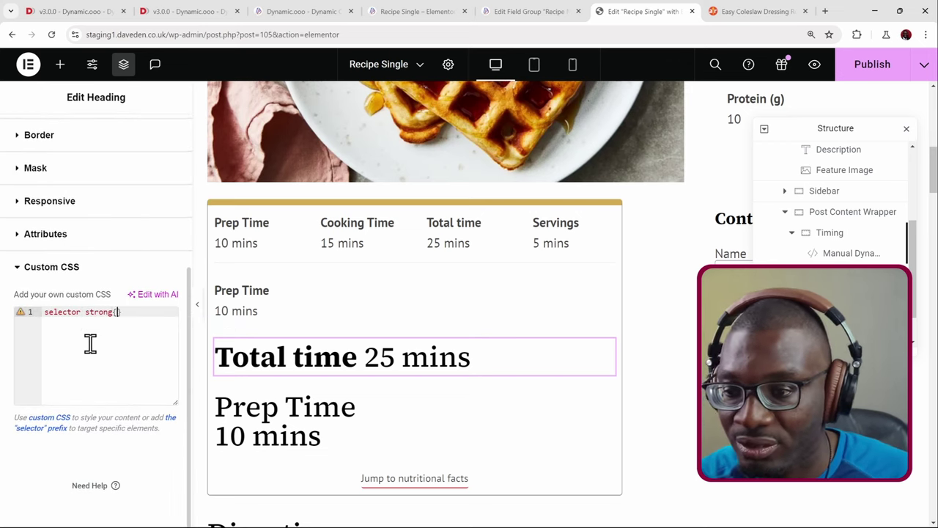
{"action": "key", "text": "Return"}
{"action": "type", "text": "di"}
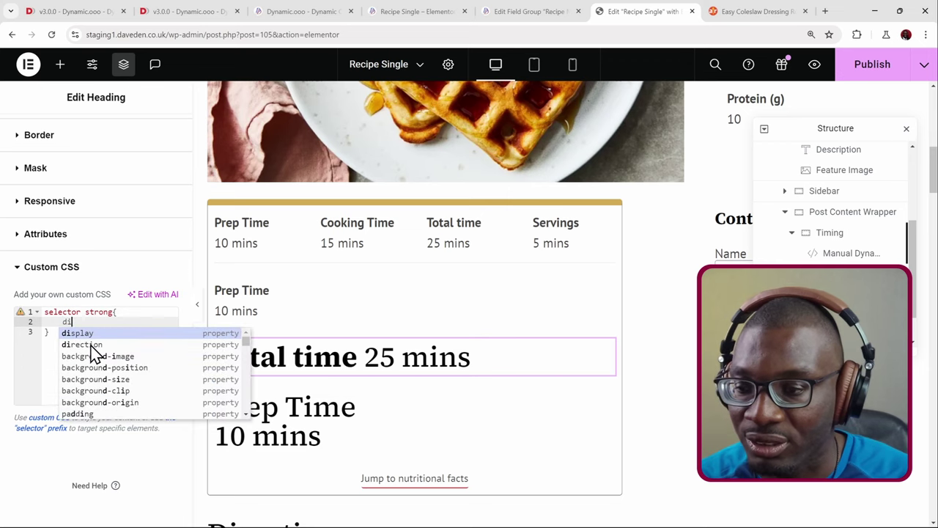
{"action": "type", "text": "splay: block;"}
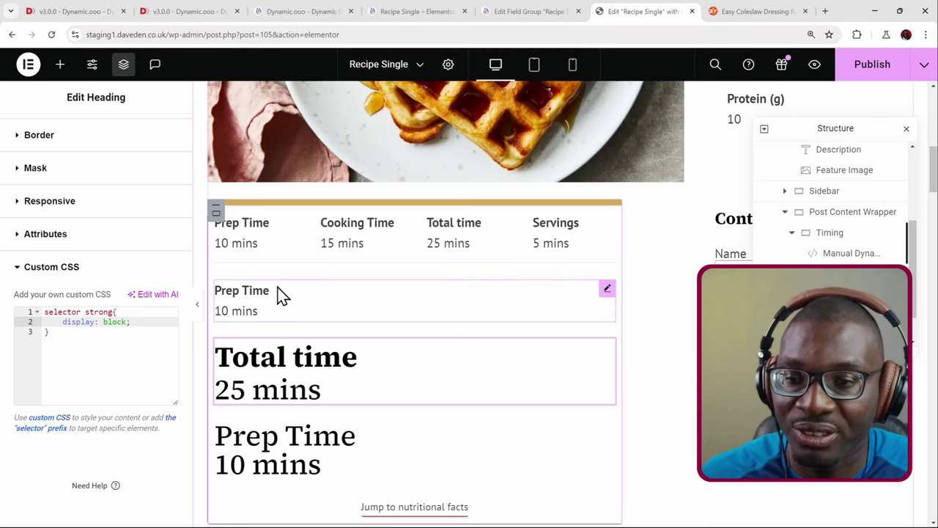
Set the Total time heading's HTML tag to p.
{"action": "scroll", "coordinate": [96, 293], "scroll_direction": "up", "scroll_amount": 10}
{"action": "left_click", "coordinate": [23, 132]}
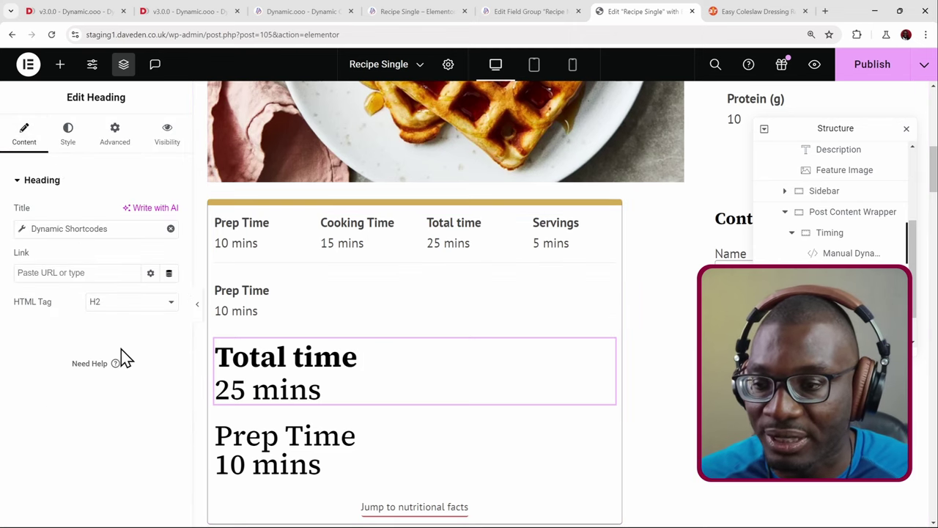
{"action": "left_click", "coordinate": [132, 301]}
{"action": "left_click", "coordinate": [139, 402]}
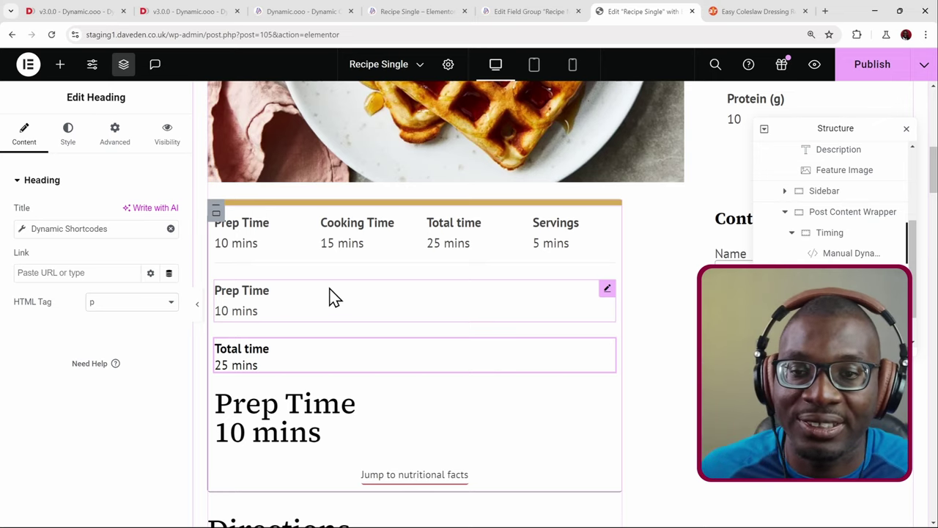
Review the Integrations entry in the version 3.0.0 changelog and return to the Recipe Single template in the Elementor editor.
{"action": "left_click", "coordinate": [215, 10]}
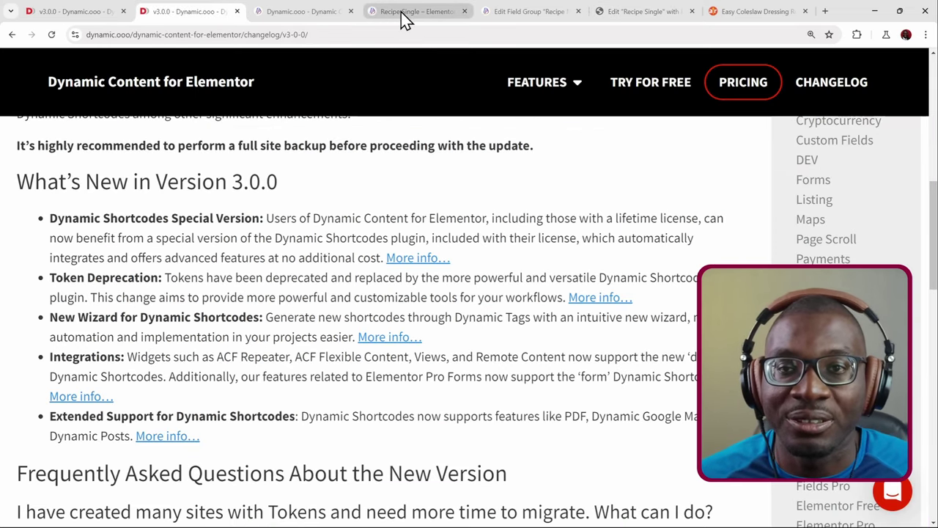
{"action": "left_click", "coordinate": [299, 11]}
{"action": "left_click", "coordinate": [404, 11]}
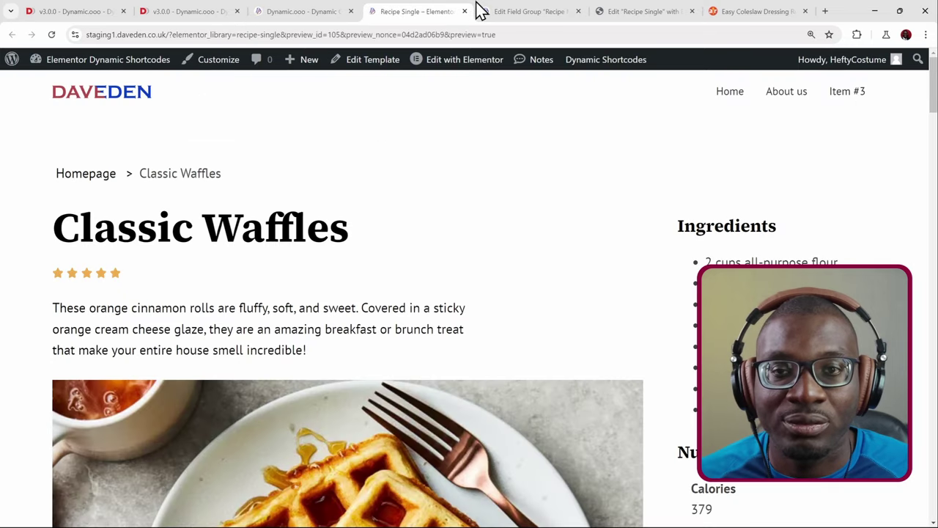
{"action": "left_click", "coordinate": [549, 10]}
{"action": "left_click", "coordinate": [607, 10]}
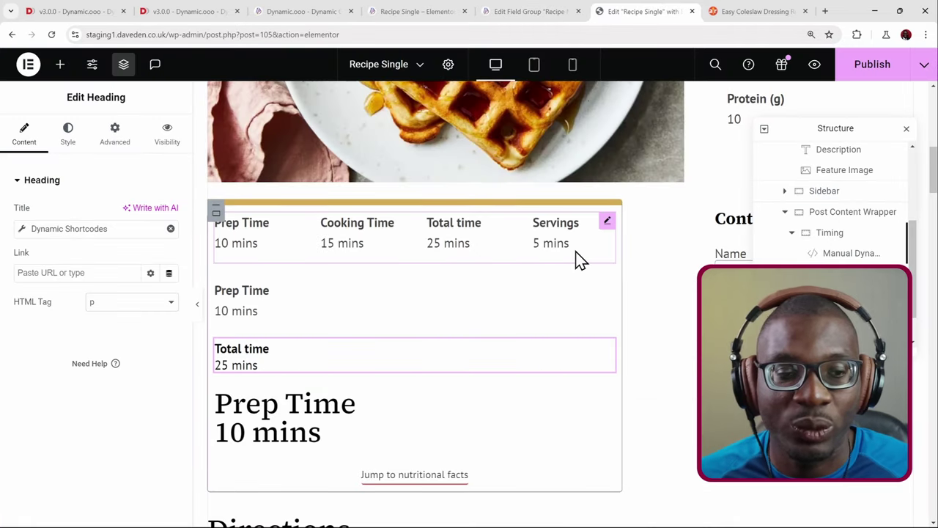
Select the Recipe Contact form and examine the IDs in the advanced settings of its Name and Email fields.
{"action": "scroll", "coordinate": [578, 259], "scroll_direction": "up", "scroll_amount": 3}
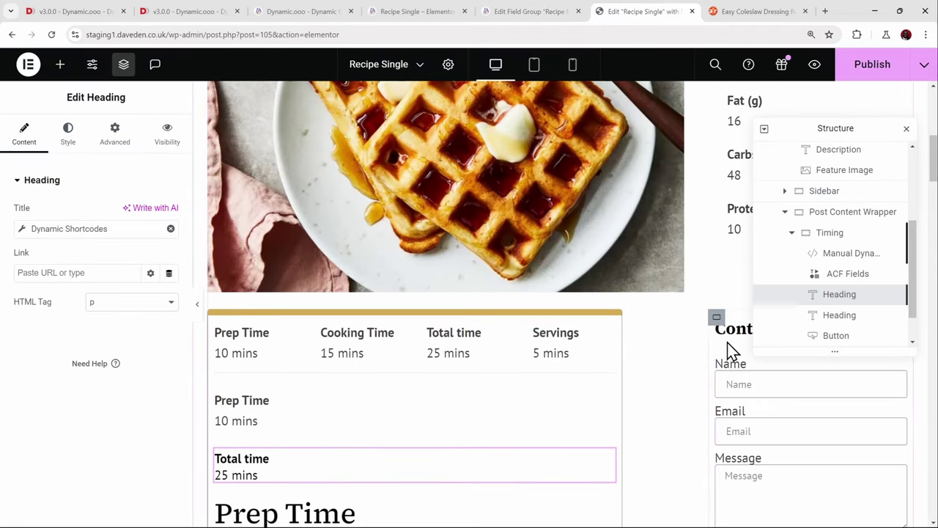
{"action": "left_click", "coordinate": [731, 385]}
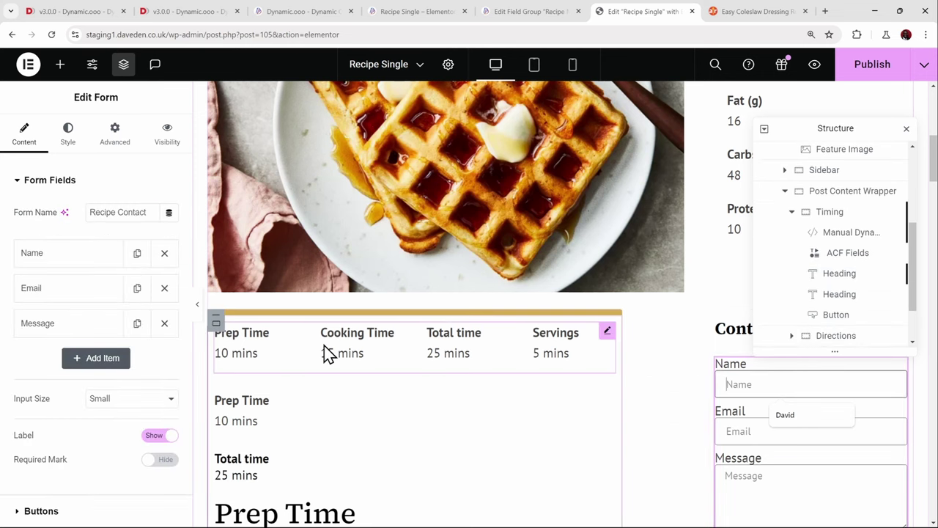
{"action": "scroll", "coordinate": [110, 345], "scroll_direction": "down", "scroll_amount": 4}
{"action": "scroll", "coordinate": [102, 333], "scroll_direction": "up", "scroll_amount": 4}
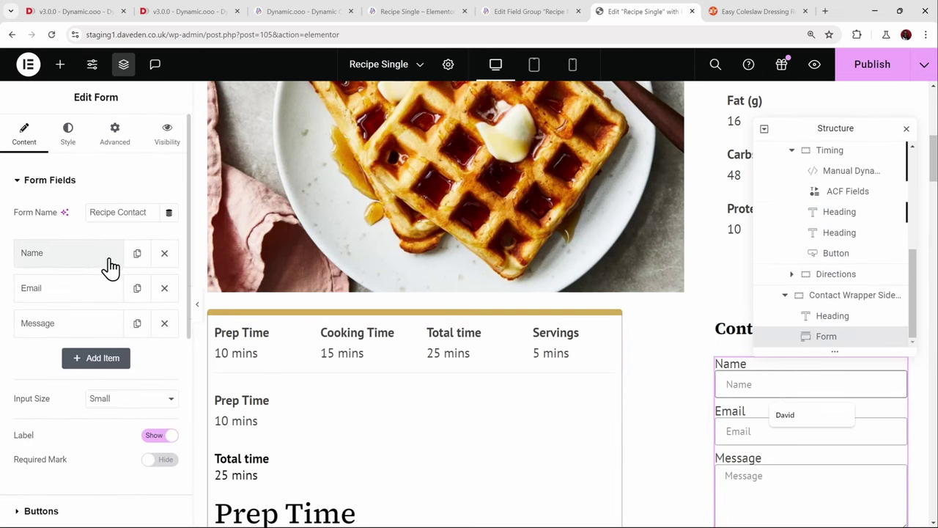
{"action": "left_click", "coordinate": [86, 264]}
{"action": "left_click", "coordinate": [85, 290]}
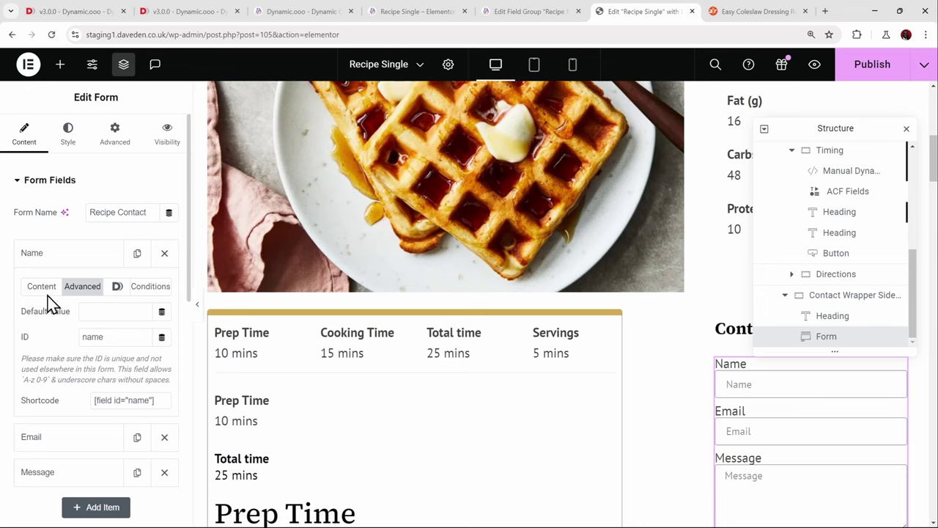
{"action": "left_click", "coordinate": [44, 189]}
{"action": "left_click", "coordinate": [44, 184]}
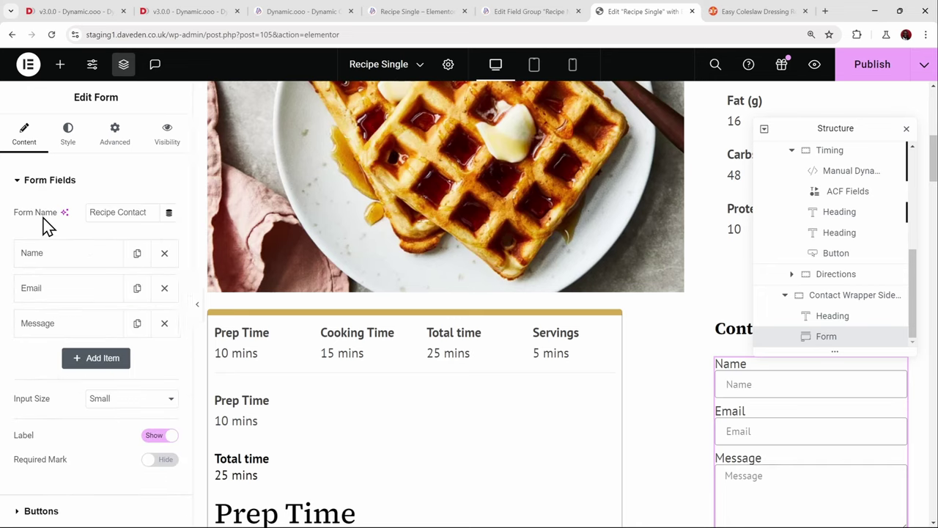
{"action": "left_click", "coordinate": [51, 297]}
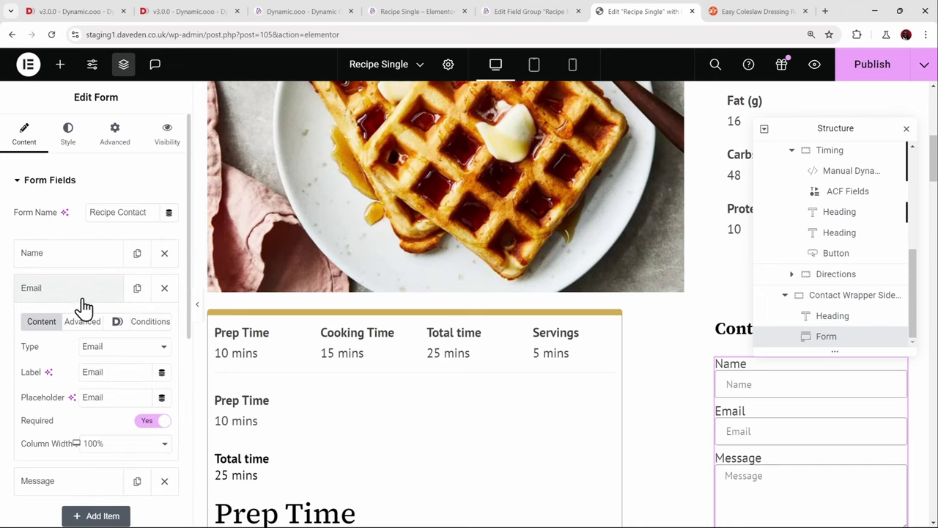
{"action": "left_click", "coordinate": [86, 323]}
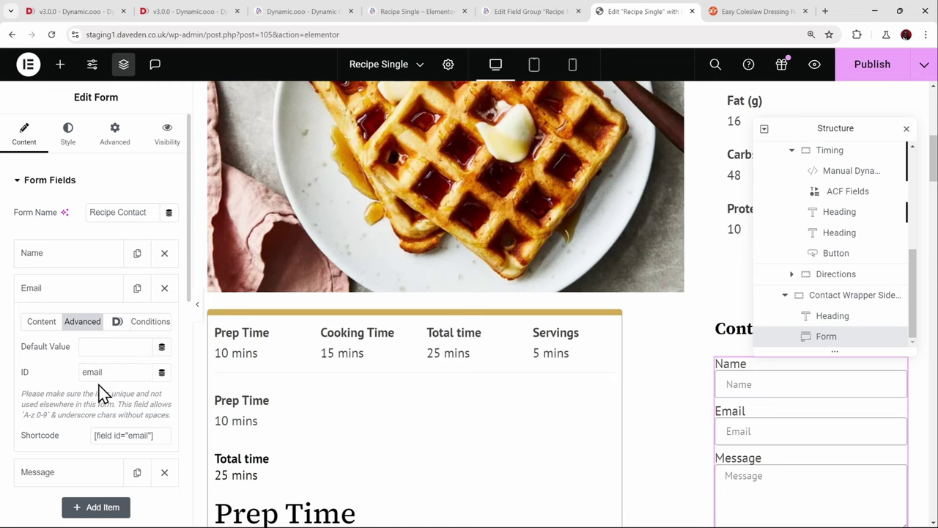
{"action": "left_click", "coordinate": [63, 288]}
Examine which actions the Recipe Contact form runs after submission.
{"action": "scroll", "coordinate": [95, 312], "scroll_direction": "down", "scroll_amount": 2}
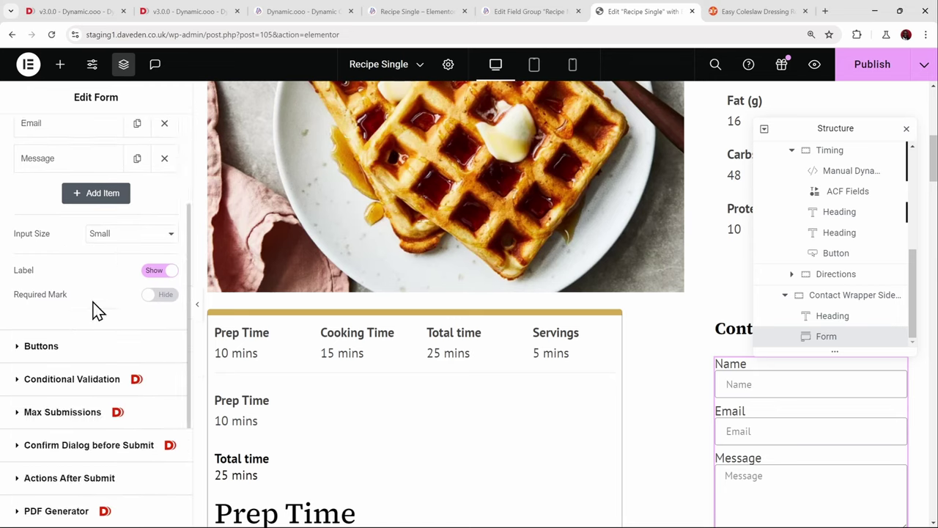
{"action": "scroll", "coordinate": [95, 311], "scroll_direction": "down", "scroll_amount": 3}
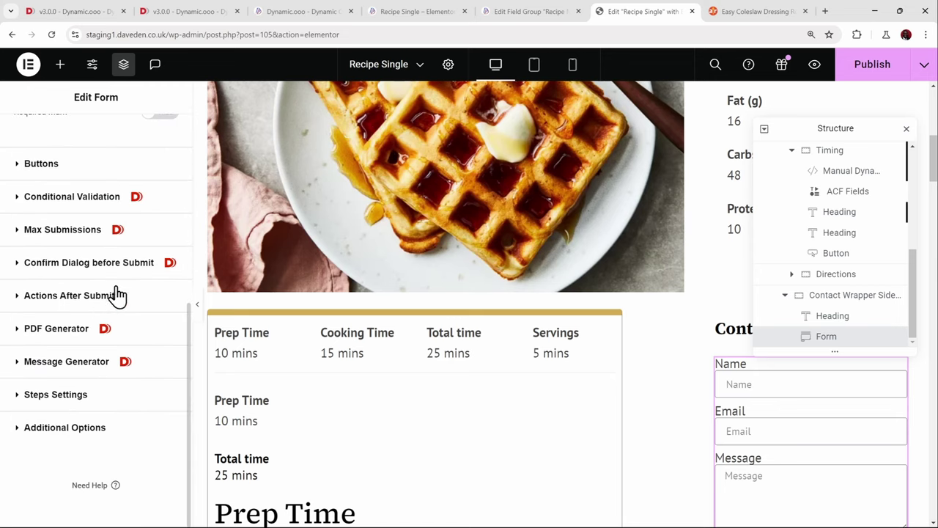
{"action": "left_click", "coordinate": [111, 307]}
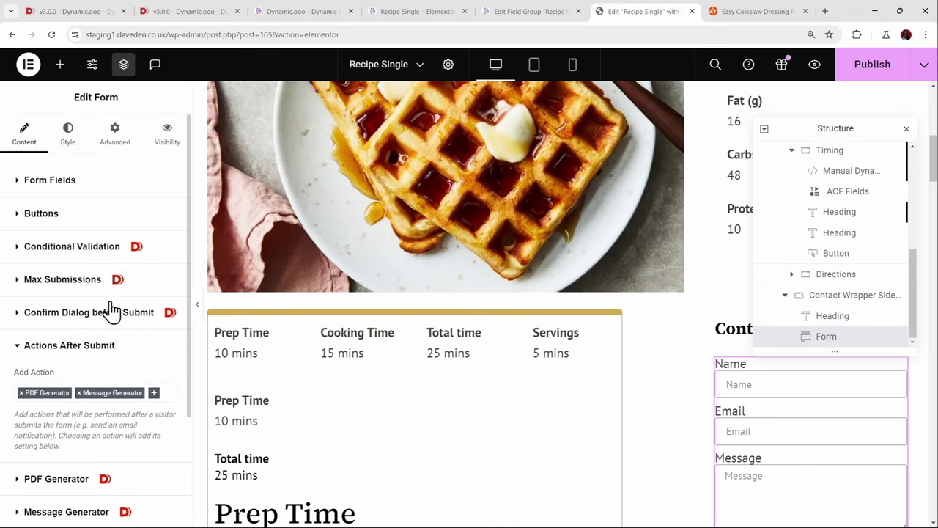
{"action": "scroll", "coordinate": [102, 383], "scroll_direction": "down", "scroll_amount": 2}
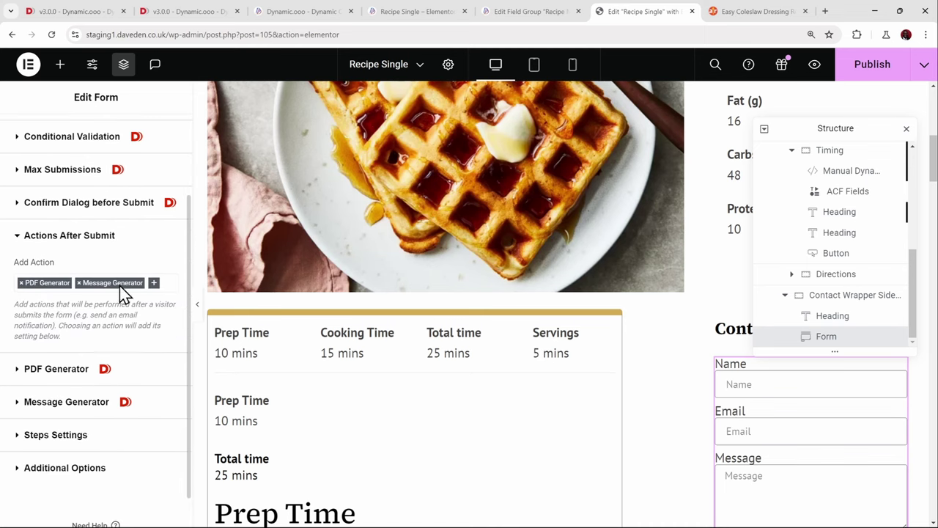
{"action": "scroll", "coordinate": [115, 315], "scroll_direction": "down", "scroll_amount": 1}
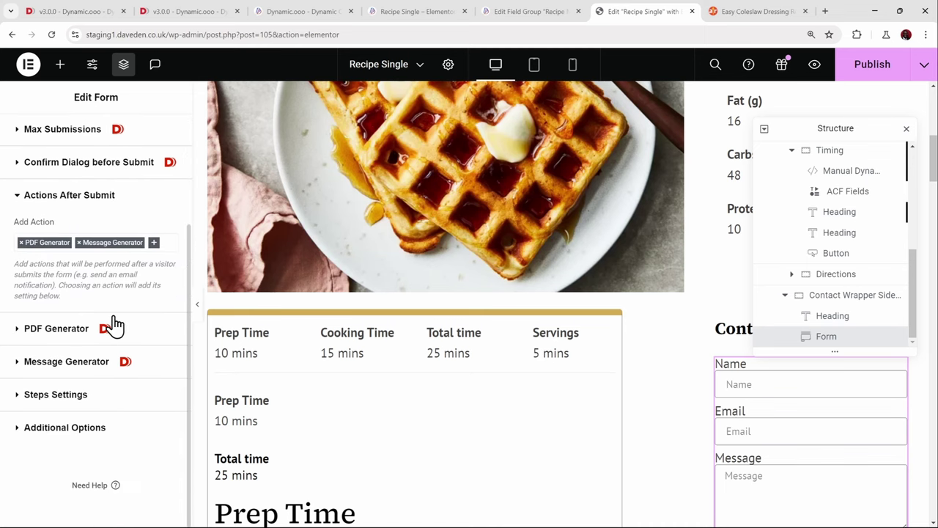
Examine the form, post and ACF shortcodes used in the contact form's Message Generator text.
{"action": "left_click", "coordinate": [71, 372]}
{"action": "scroll", "coordinate": [96, 345], "scroll_direction": "down", "scroll_amount": 4}
{"action": "scroll", "coordinate": [94, 348], "scroll_direction": "up", "scroll_amount": 1}
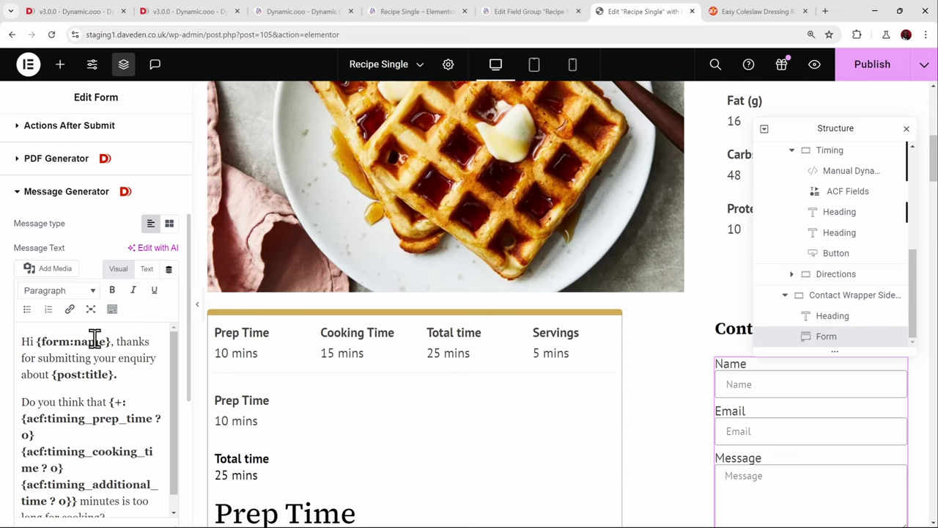
{"action": "scroll", "coordinate": [91, 336], "scroll_direction": "down", "scroll_amount": 1}
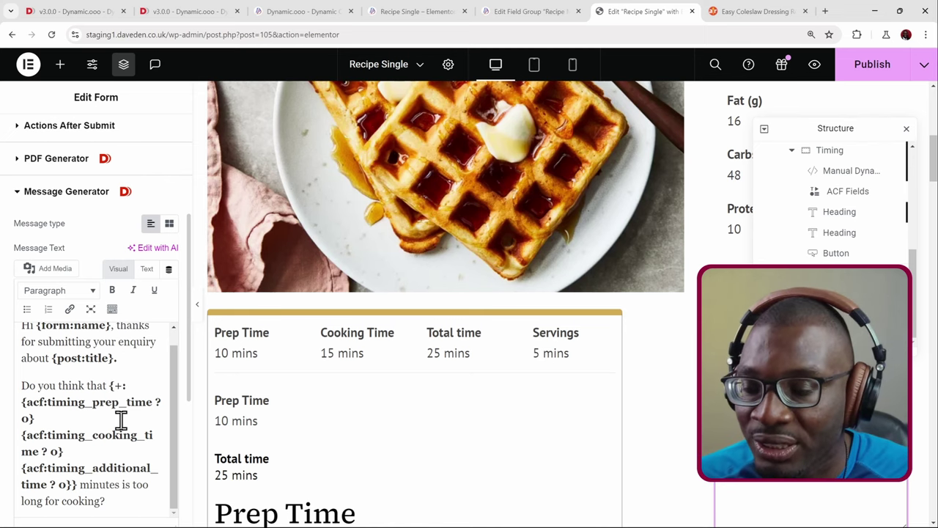
{"action": "scroll", "coordinate": [119, 421], "scroll_direction": "up", "scroll_amount": 1}
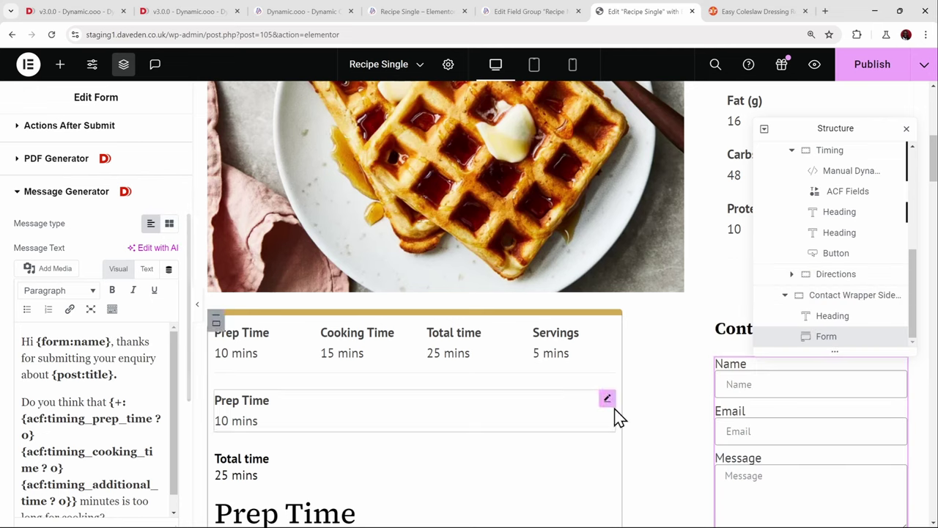
Select the ACF Repeater under Directions and compare its sub-fields display mode with the Dynamic HTML mode.
{"action": "scroll", "coordinate": [840, 417], "scroll_direction": "down", "scroll_amount": 4}
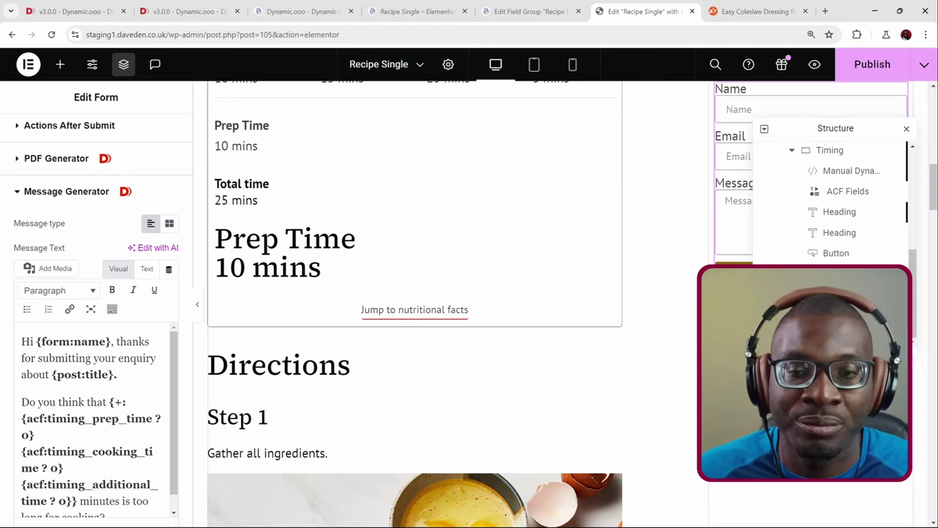
{"action": "scroll", "coordinate": [835, 205], "scroll_direction": "up", "scroll_amount": 3}
{"action": "scroll", "coordinate": [445, 293], "scroll_direction": "up", "scroll_amount": 5}
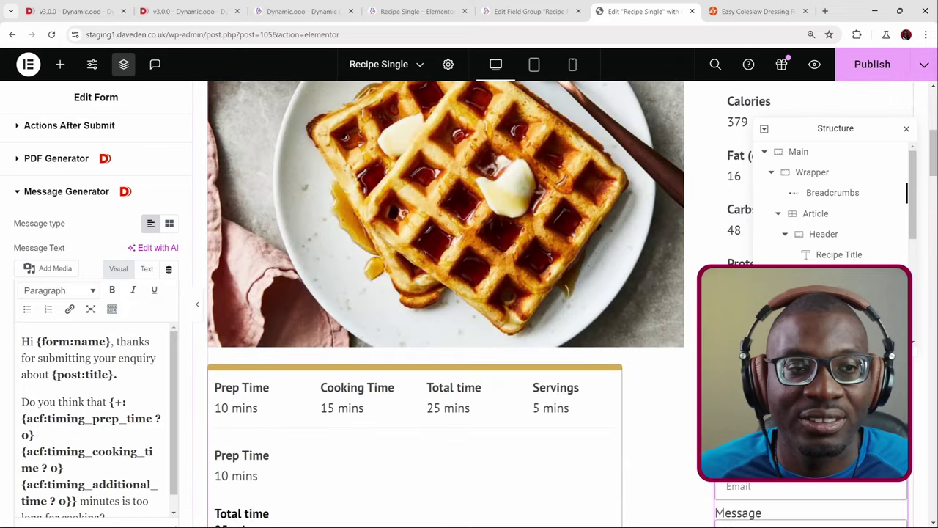
{"action": "scroll", "coordinate": [333, 326], "scroll_direction": "down", "scroll_amount": 6}
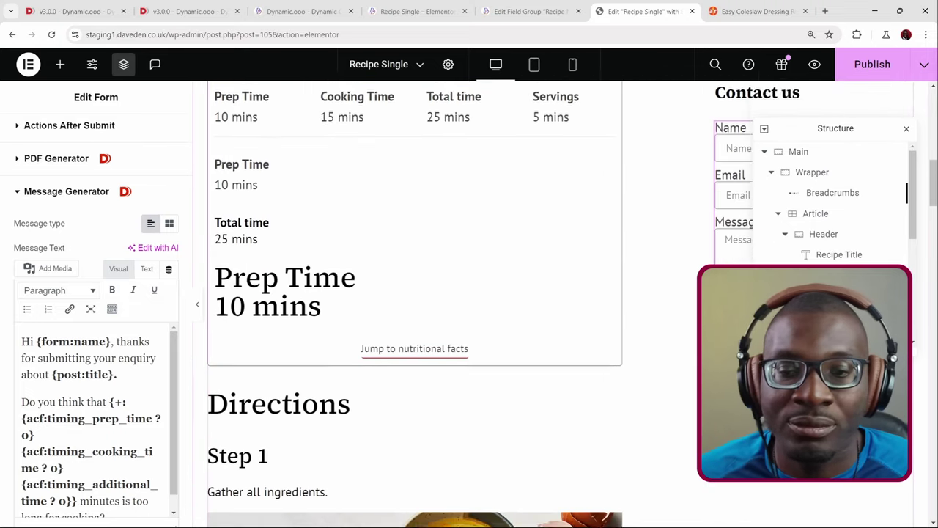
{"action": "left_click", "coordinate": [329, 332]}
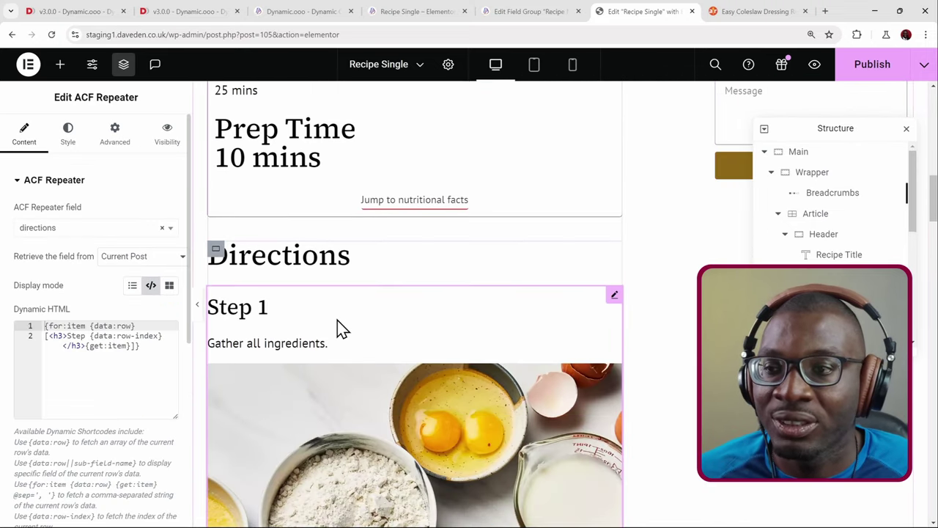
{"action": "left_click", "coordinate": [132, 286]}
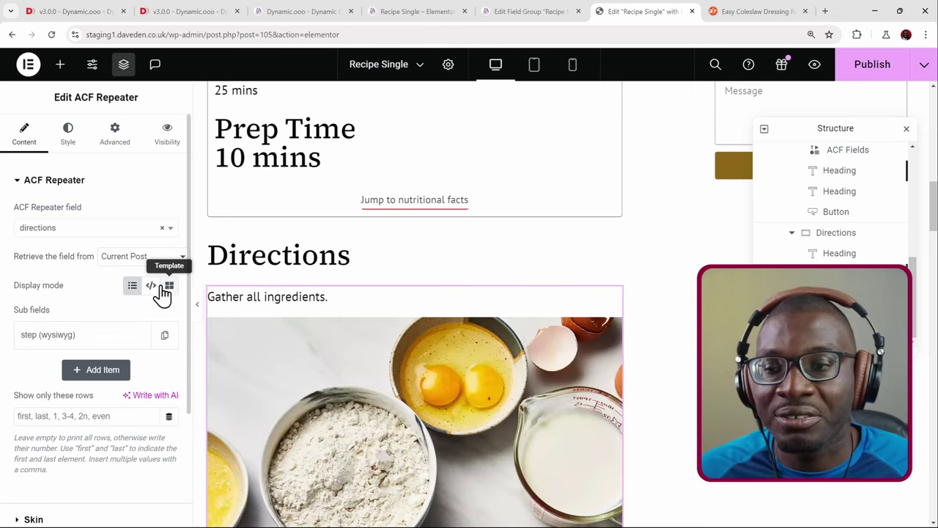
{"action": "left_click", "coordinate": [152, 292]}
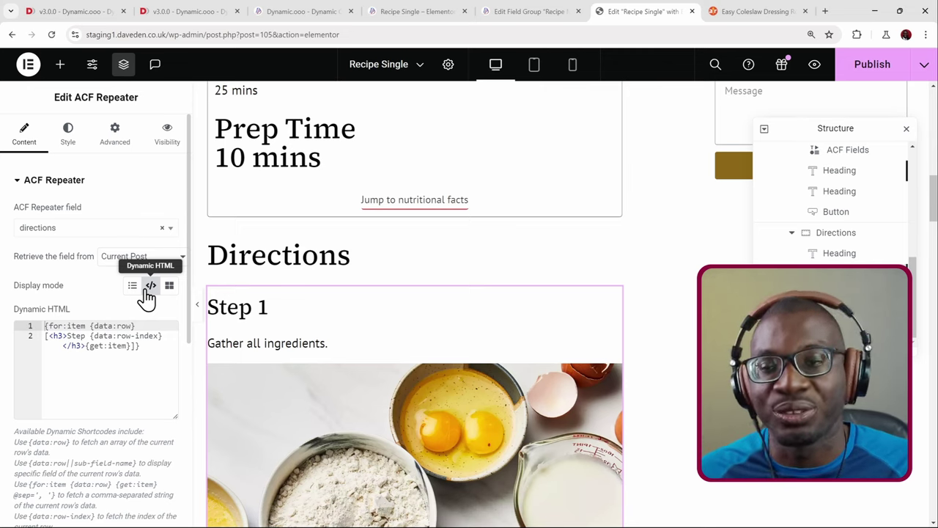
Read the available Dynamic Shortcodes described beneath the ACF Repeater's Dynamic HTML code.
{"action": "scroll", "coordinate": [58, 355], "scroll_direction": "down", "scroll_amount": 3}
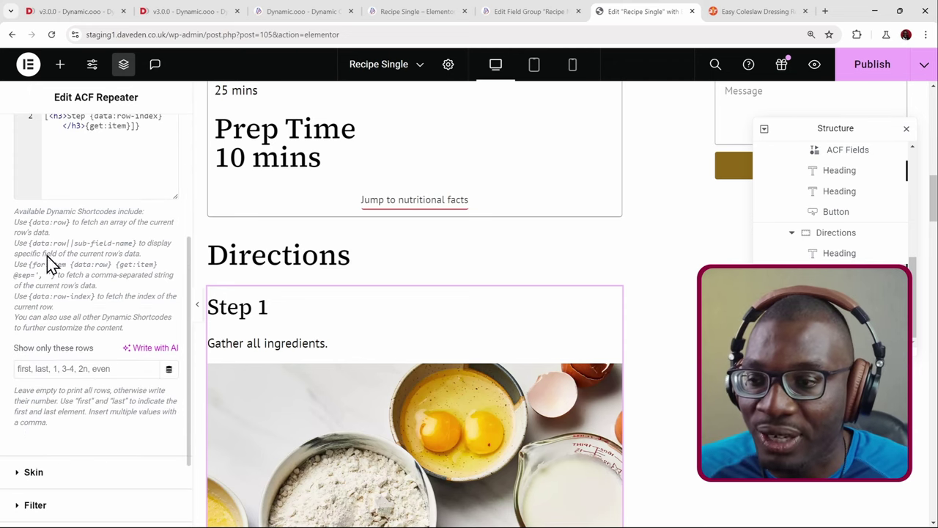
{"action": "scroll", "coordinate": [56, 322], "scroll_direction": "up", "scroll_amount": 2}
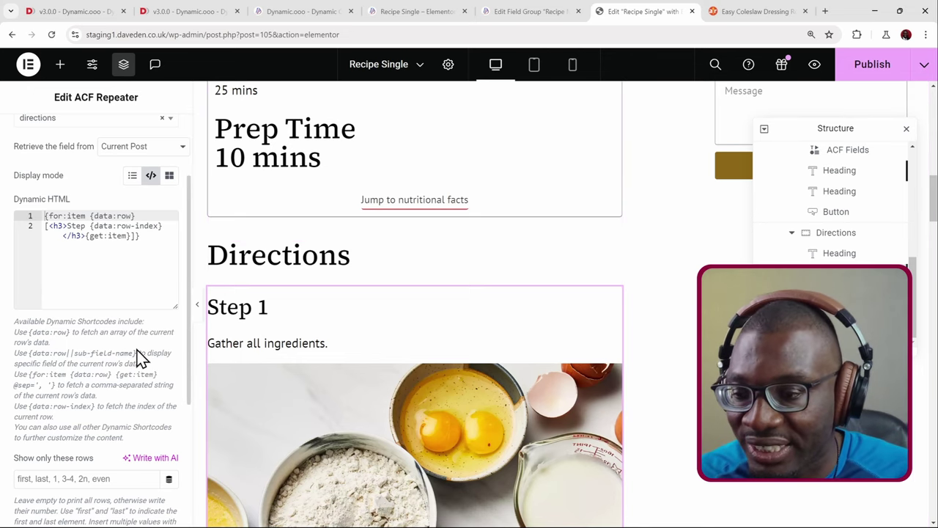
{"action": "scroll", "coordinate": [133, 352], "scroll_direction": "down", "scroll_amount": 1}
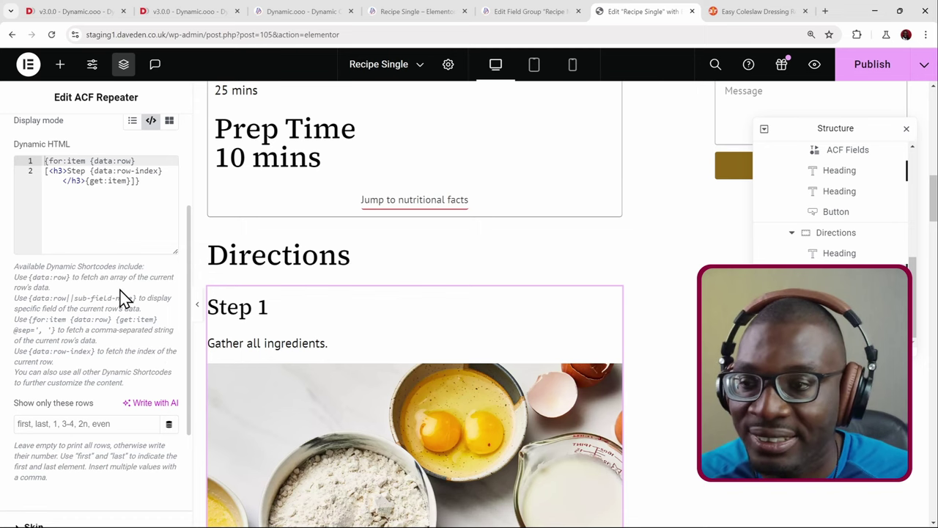
Add 1 to each Directions step number by changing the heading's shortcode to {+:1 {data:row-index}}, and check the numbered headings.
{"action": "scroll", "coordinate": [120, 293], "scroll_direction": "up", "scroll_amount": 1}
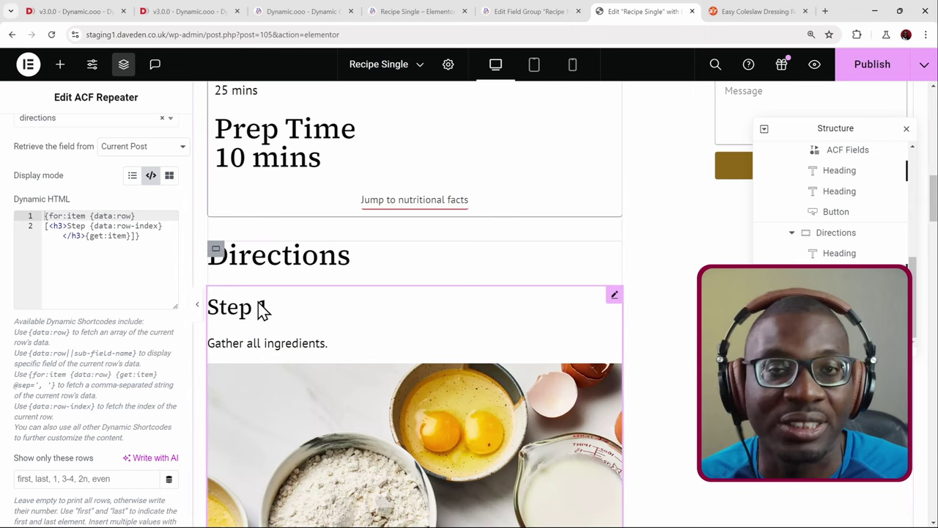
{"action": "left_click", "coordinate": [91, 227]}
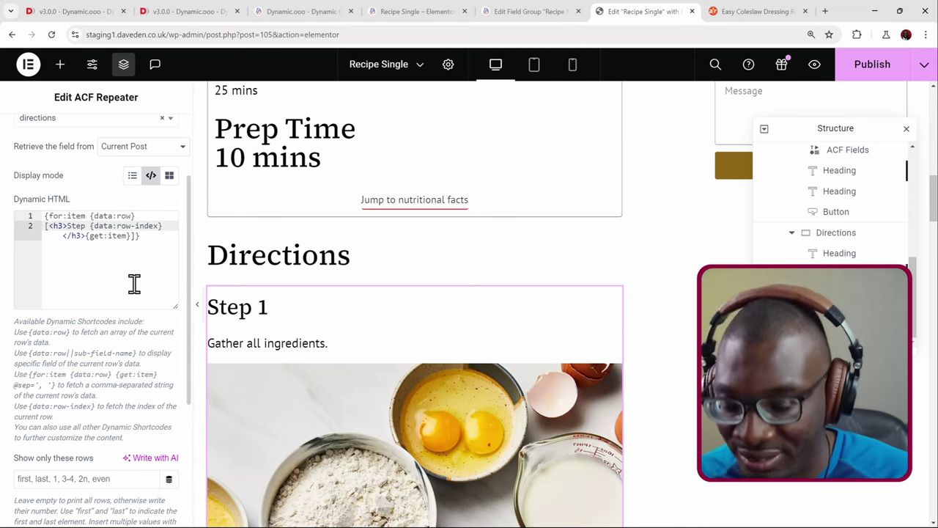
{"action": "type", "text": "{"}
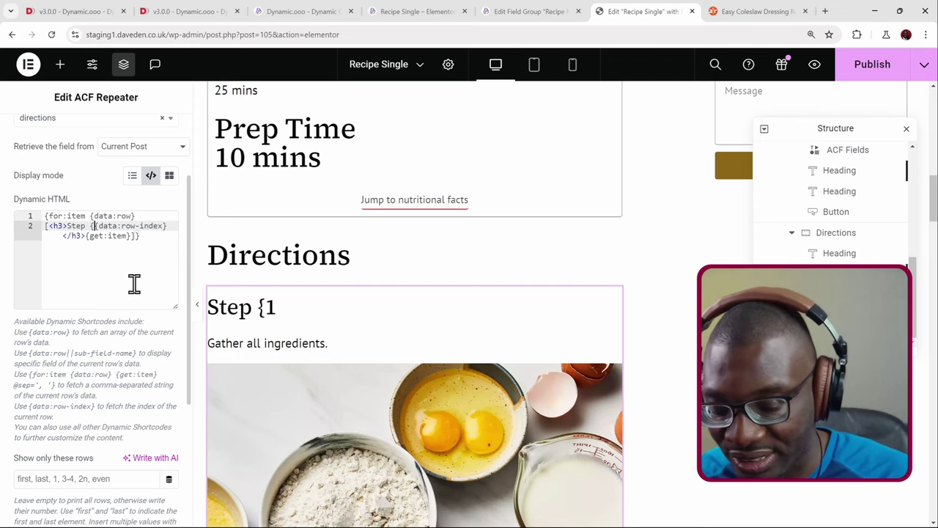
{"action": "type", "text": "+"}
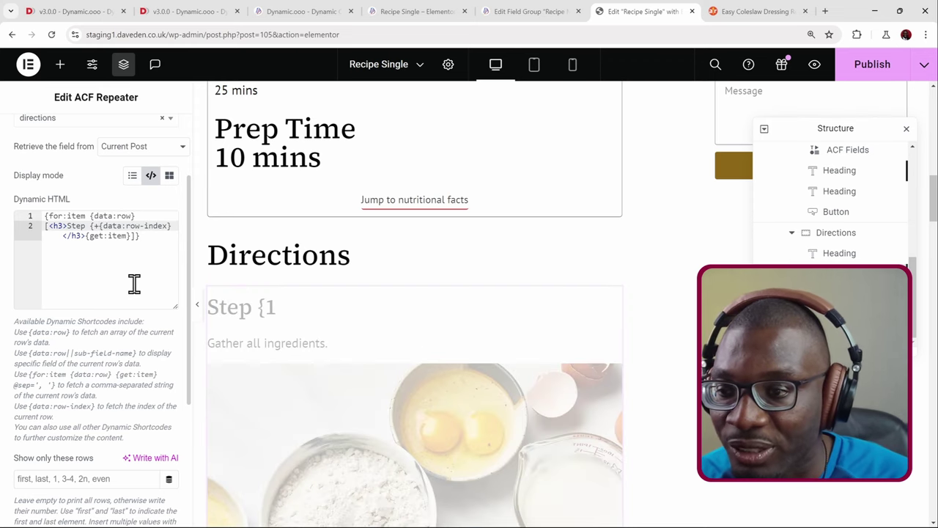
{"action": "type", "text": ":1"}
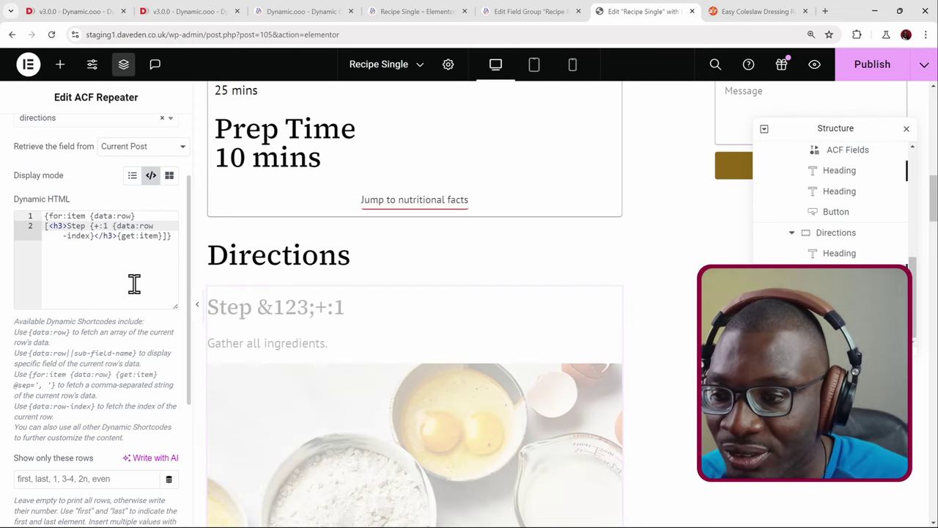
{"action": "key", "text": "Right"}
{"action": "key", "text": "Right"}
{"action": "key", "text": "Right"}
{"action": "key", "text": "Right"}
{"action": "key", "text": "Right"}
{"action": "key", "text": "Right"}
{"action": "key", "text": "Right"}
{"action": "key", "text": "Right"}
{"action": "key", "text": "Right"}
{"action": "key", "text": "Right"}
{"action": "key", "text": "Right"}
{"action": "key", "text": "Right"}
{"action": "key", "text": "Right"}
{"action": "key", "text": "Right"}
{"action": "key", "text": "Right"}
{"action": "key", "text": "Right"}
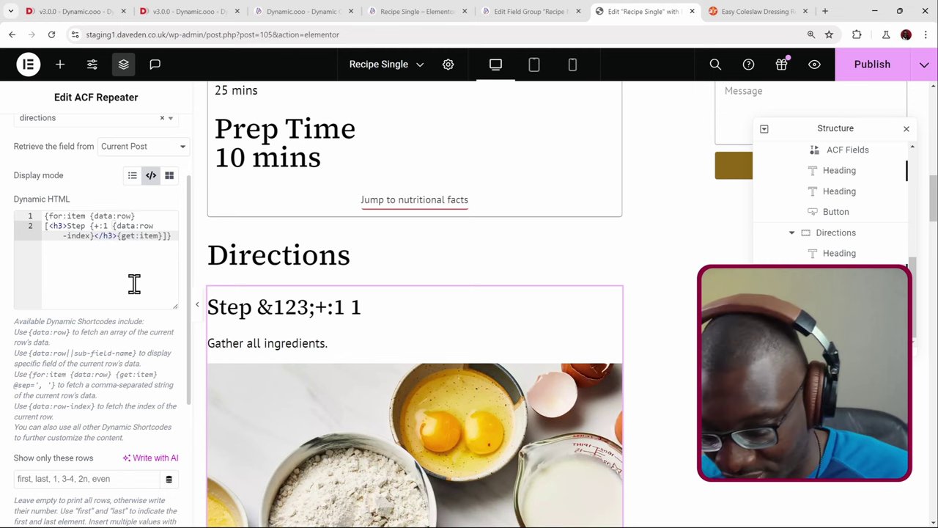
{"action": "type", "text": "}"}
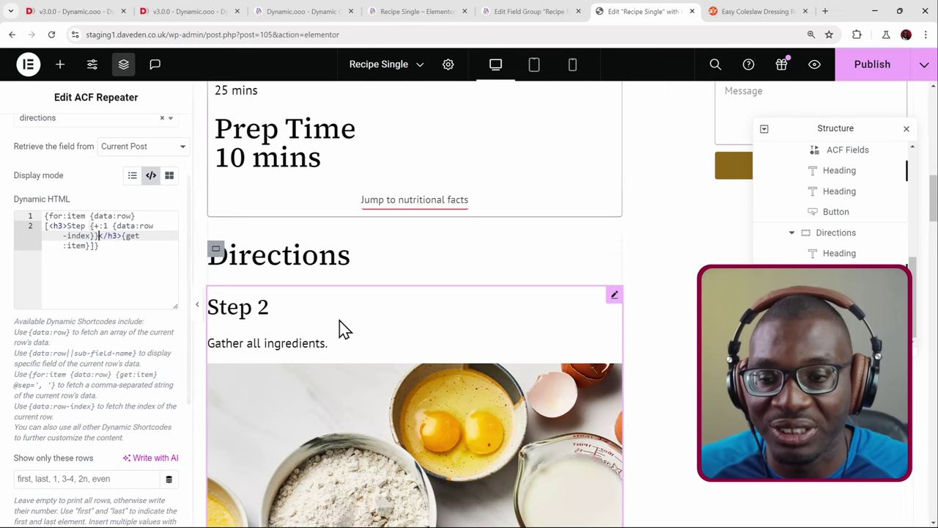
{"action": "scroll", "coordinate": [329, 334], "scroll_direction": "down", "scroll_amount": 8}
{"action": "scroll", "coordinate": [293, 264], "scroll_direction": "down", "scroll_amount": 5}
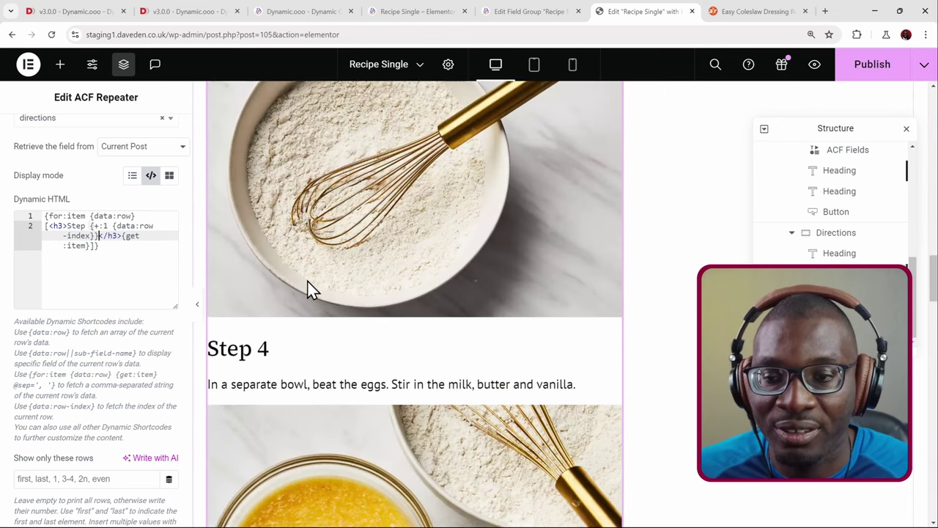
{"action": "scroll", "coordinate": [125, 244], "scroll_direction": "up", "scroll_amount": 2}
{"action": "scroll", "coordinate": [154, 282], "scroll_direction": "down", "scroll_amount": 3}
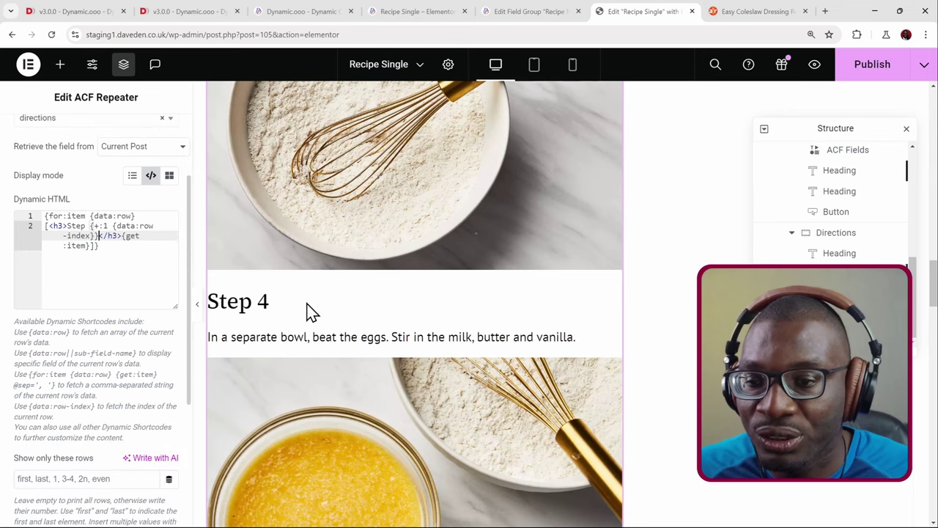
{"action": "scroll", "coordinate": [305, 310], "scroll_direction": "up", "scroll_amount": 10}
{"action": "scroll", "coordinate": [283, 253], "scroll_direction": "up", "scroll_amount": 1}
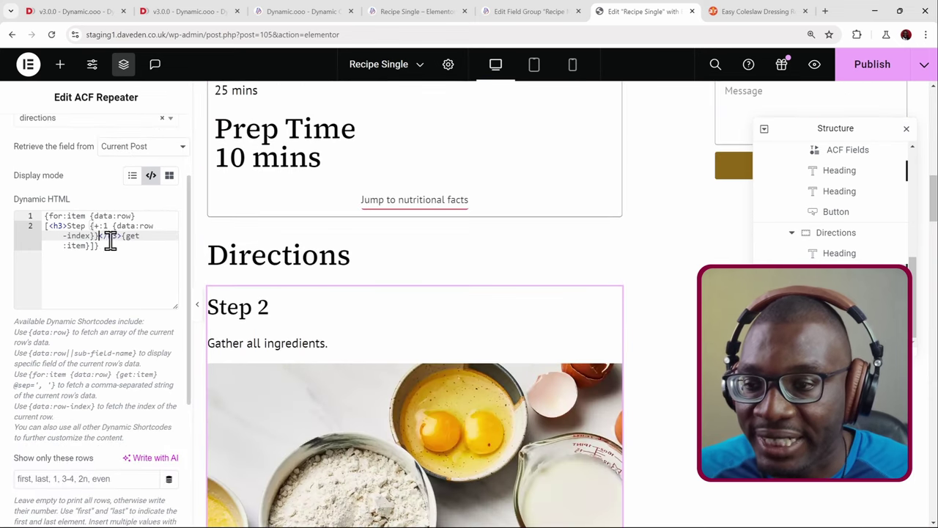
Multiply each Directions step number by 2 instead, using {*:2 {data:row-index}}, and check the numbered headings.
{"action": "key", "text": "BackSpace"}
{"action": "key", "text": "BackSpace"}
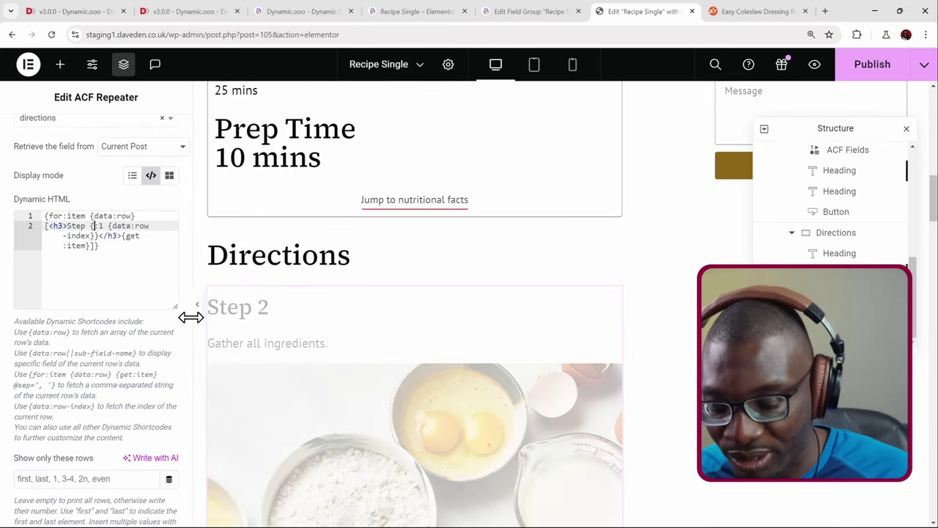
{"action": "type", "text": ":"}
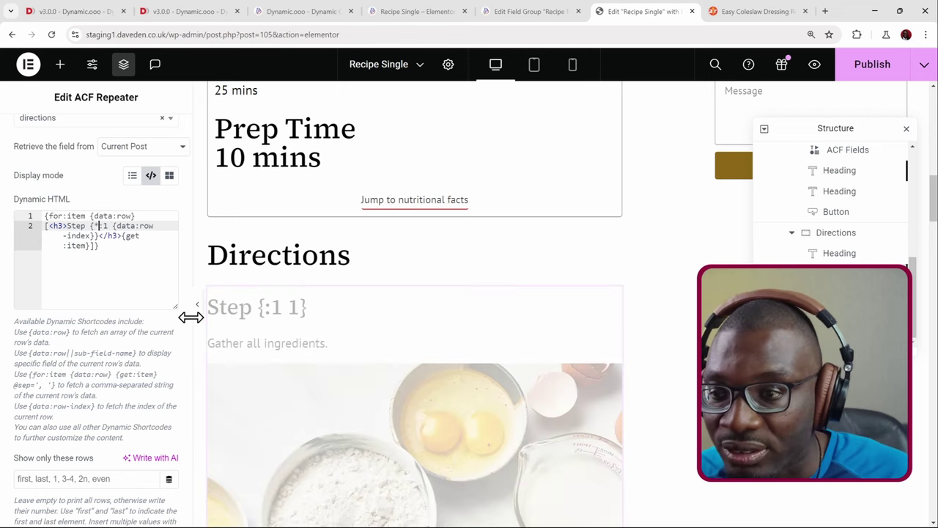
{"action": "key", "text": "BackSpace"}
{"action": "type", "text": "2"}
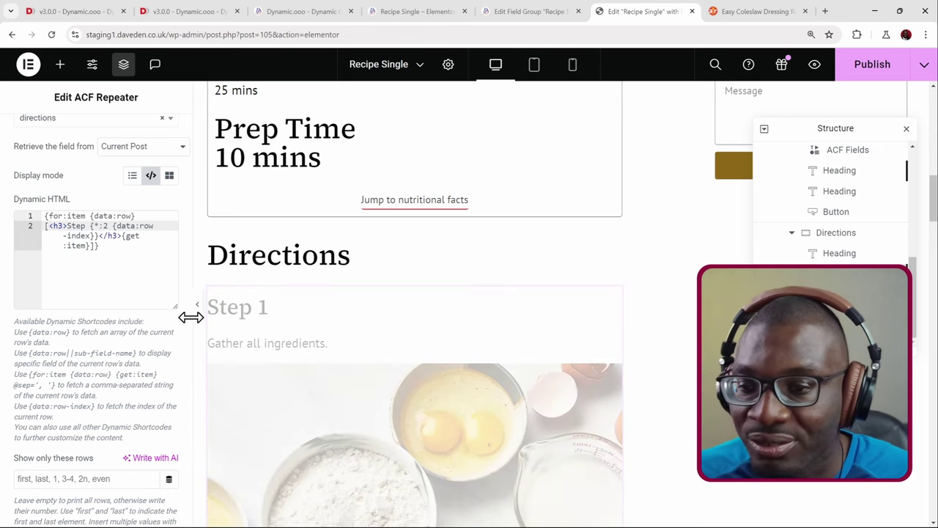
{"action": "scroll", "coordinate": [287, 308], "scroll_direction": "down", "scroll_amount": 20}
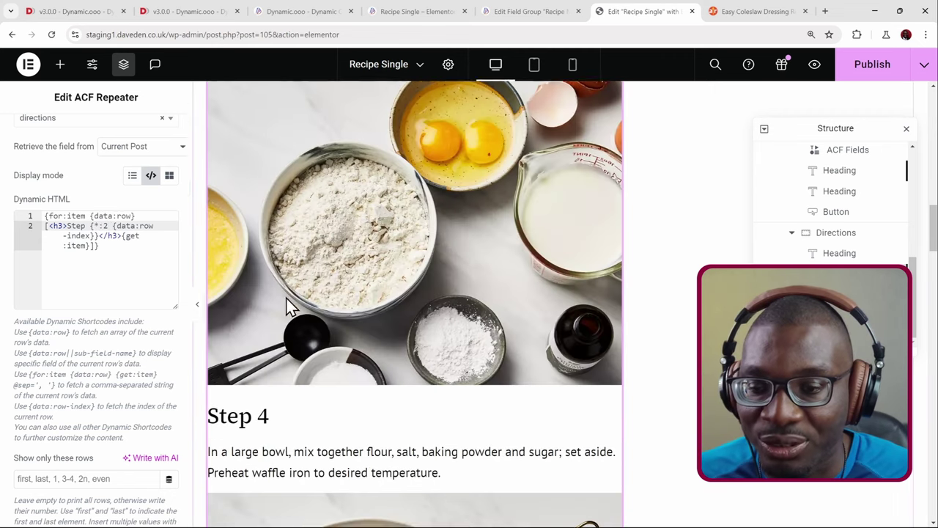
{"action": "scroll", "coordinate": [284, 308], "scroll_direction": "down", "scroll_amount": 10}
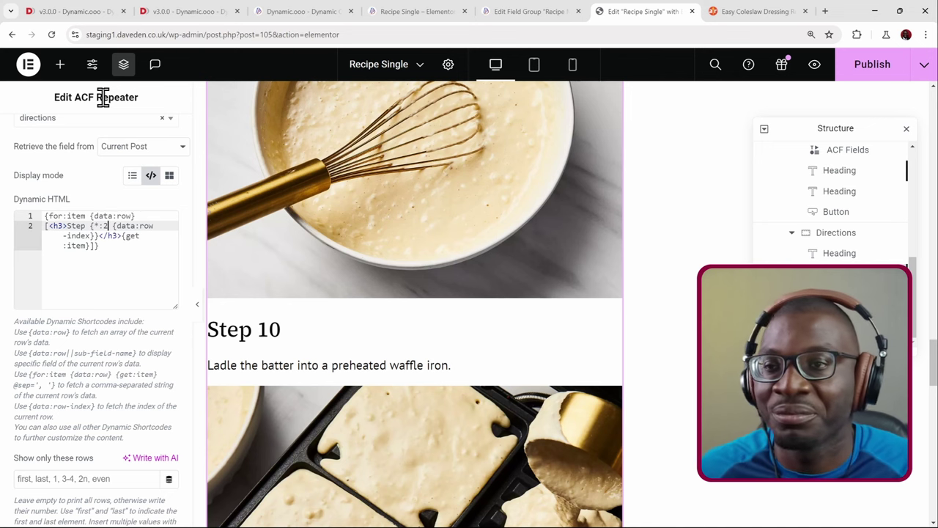
{"action": "scroll", "coordinate": [236, 203], "scroll_direction": "up", "scroll_amount": 10}
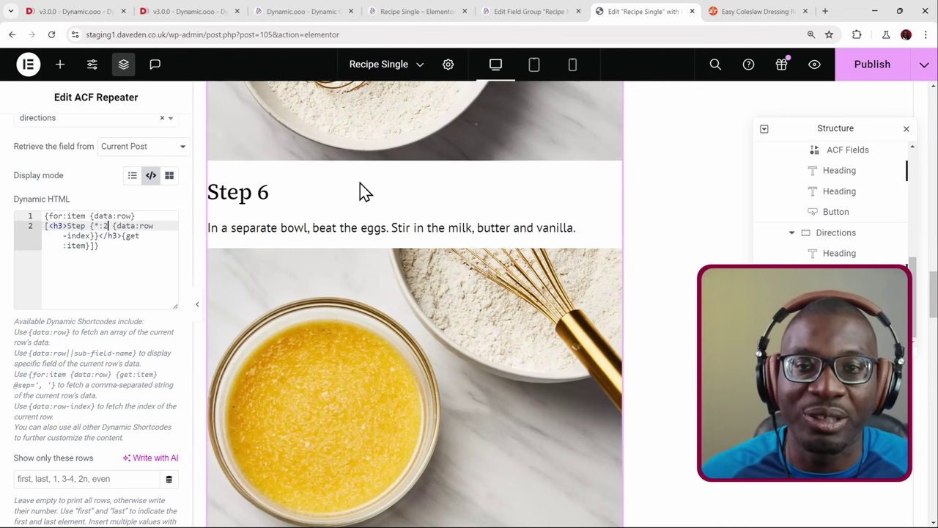
{"action": "scroll", "coordinate": [365, 192], "scroll_direction": "up", "scroll_amount": 3}
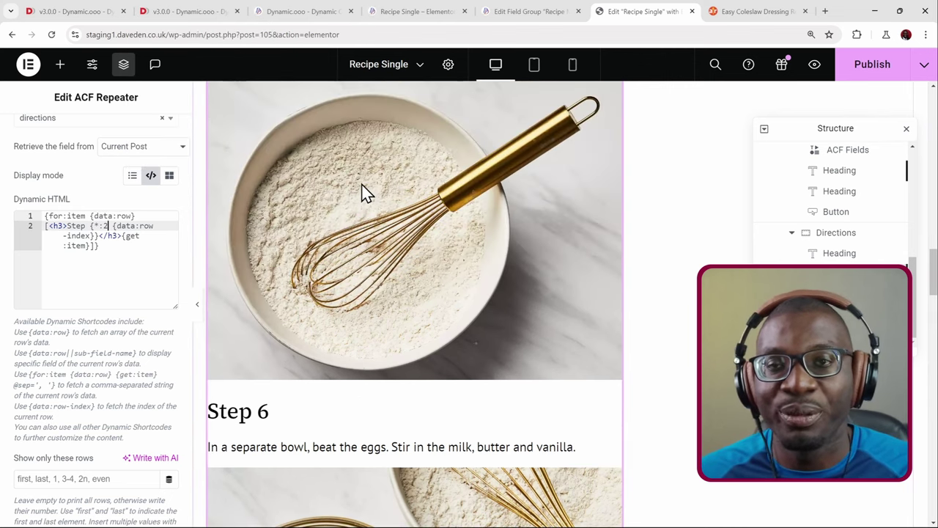
{"action": "scroll", "coordinate": [365, 192], "scroll_direction": "up", "scroll_amount": 20}
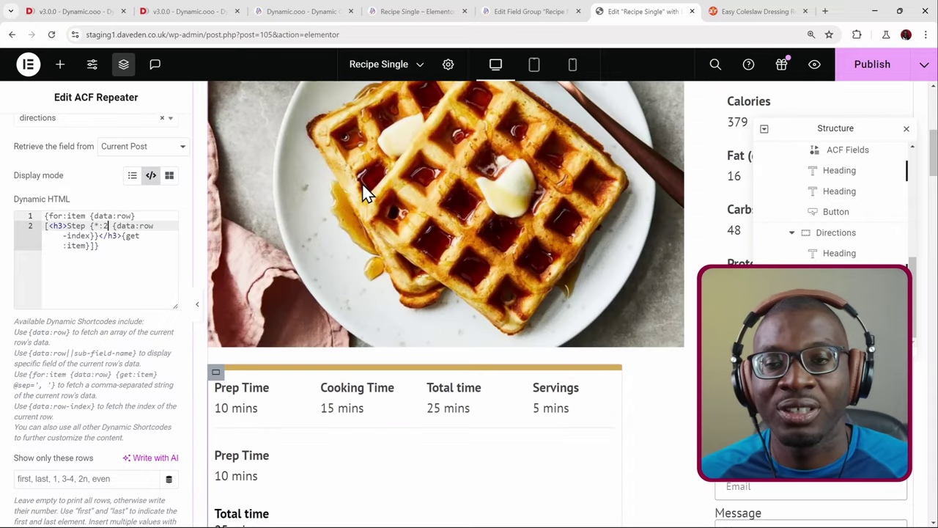
{"action": "scroll", "coordinate": [364, 192], "scroll_direction": "up", "scroll_amount": 5}
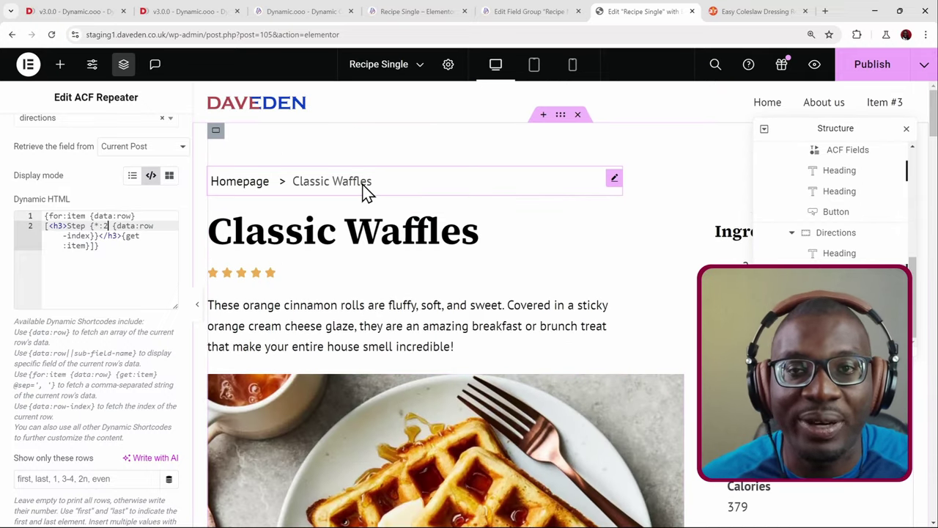